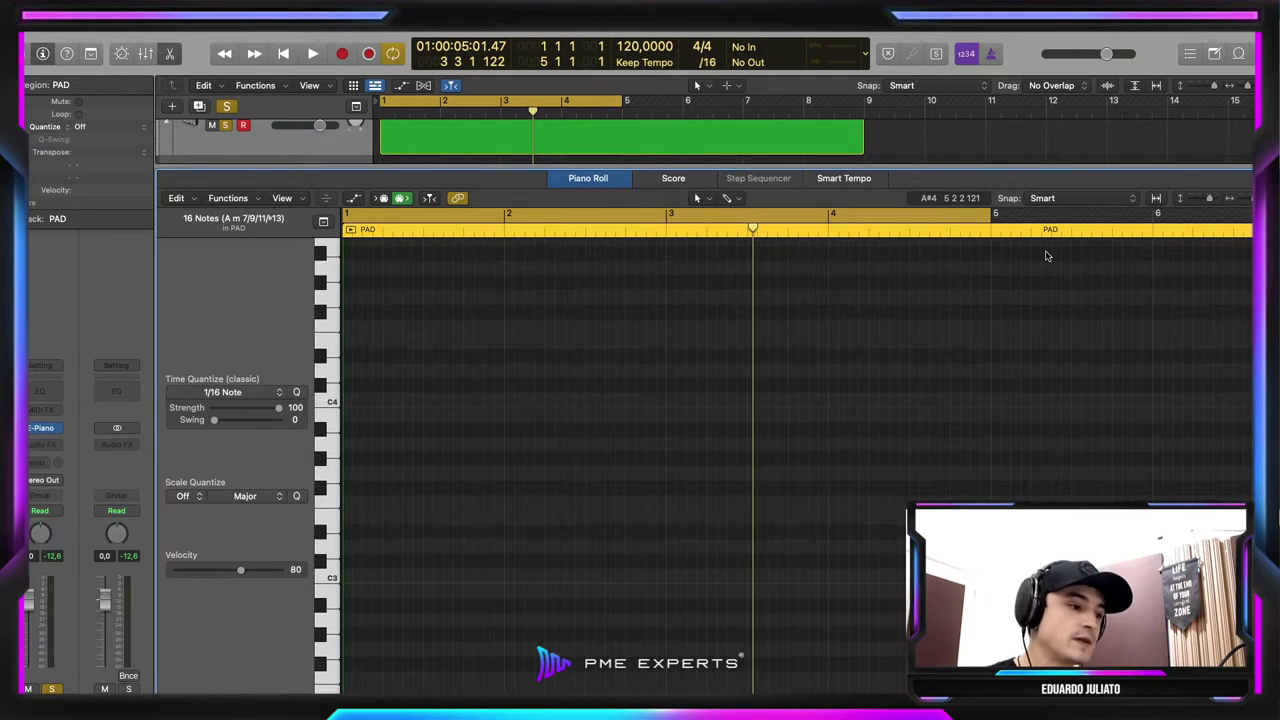
# Draw a sixteenth note at the start of bar 1 in the PAD region and place it on pitch A2
pyautogui.scroll(-2, 904, 572)
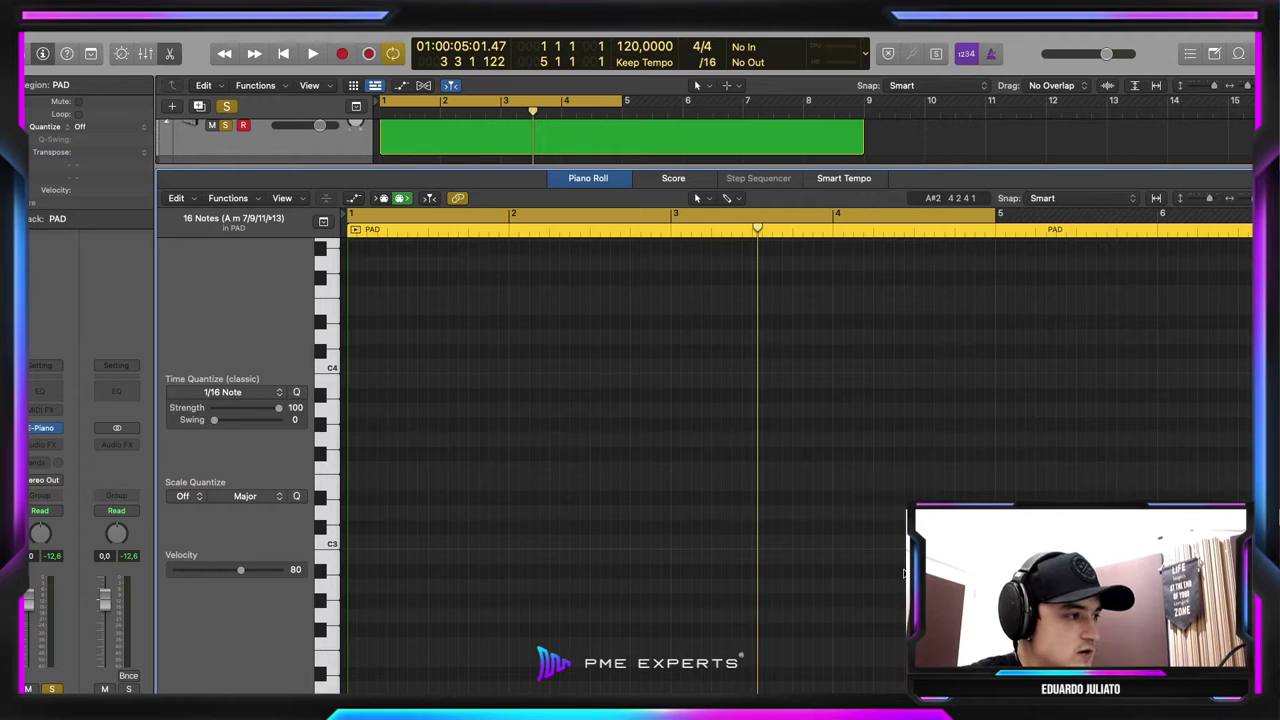
pyautogui.scroll(-8, 904, 572)
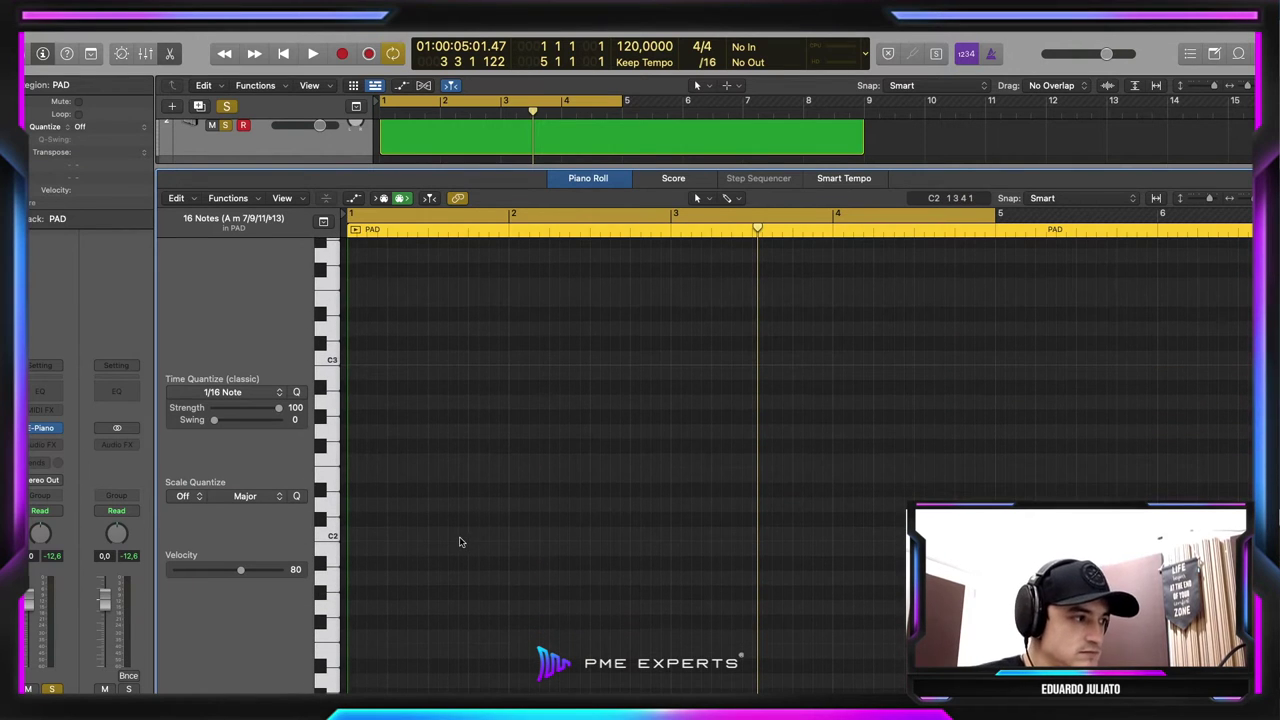
pyautogui.scroll(-1, 461, 542)
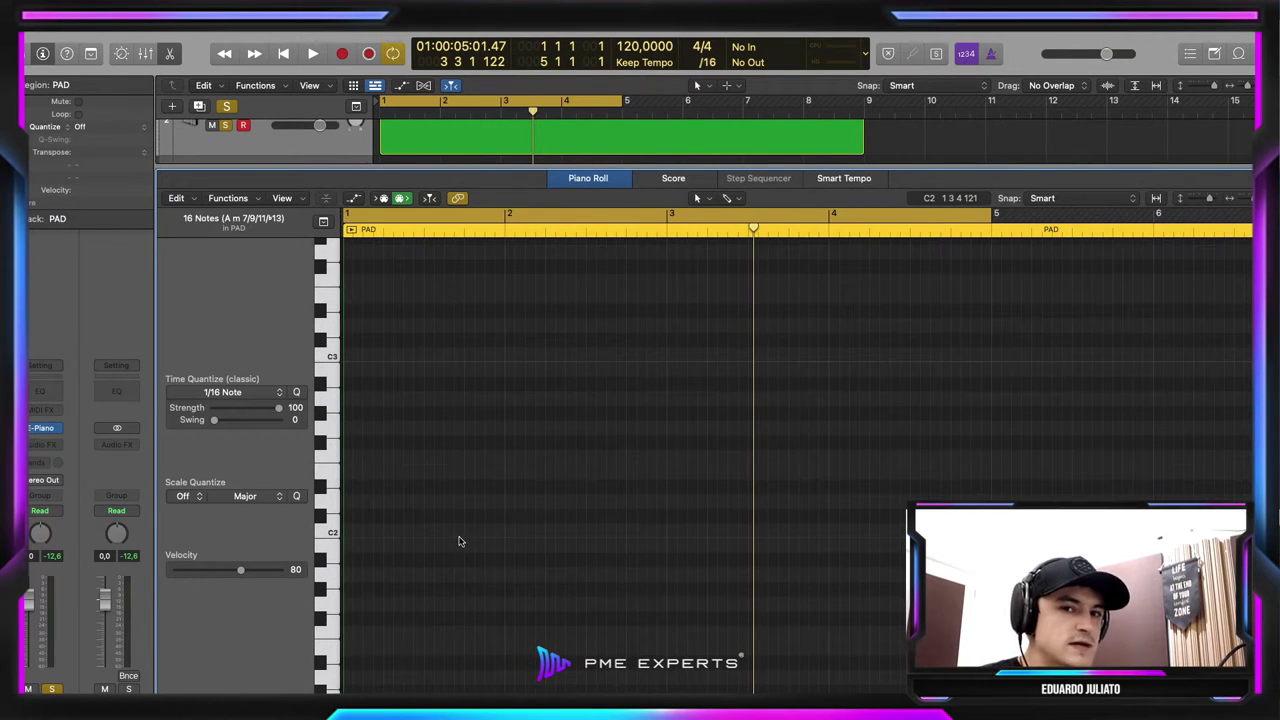
pyautogui.scroll(5, 455, 539)
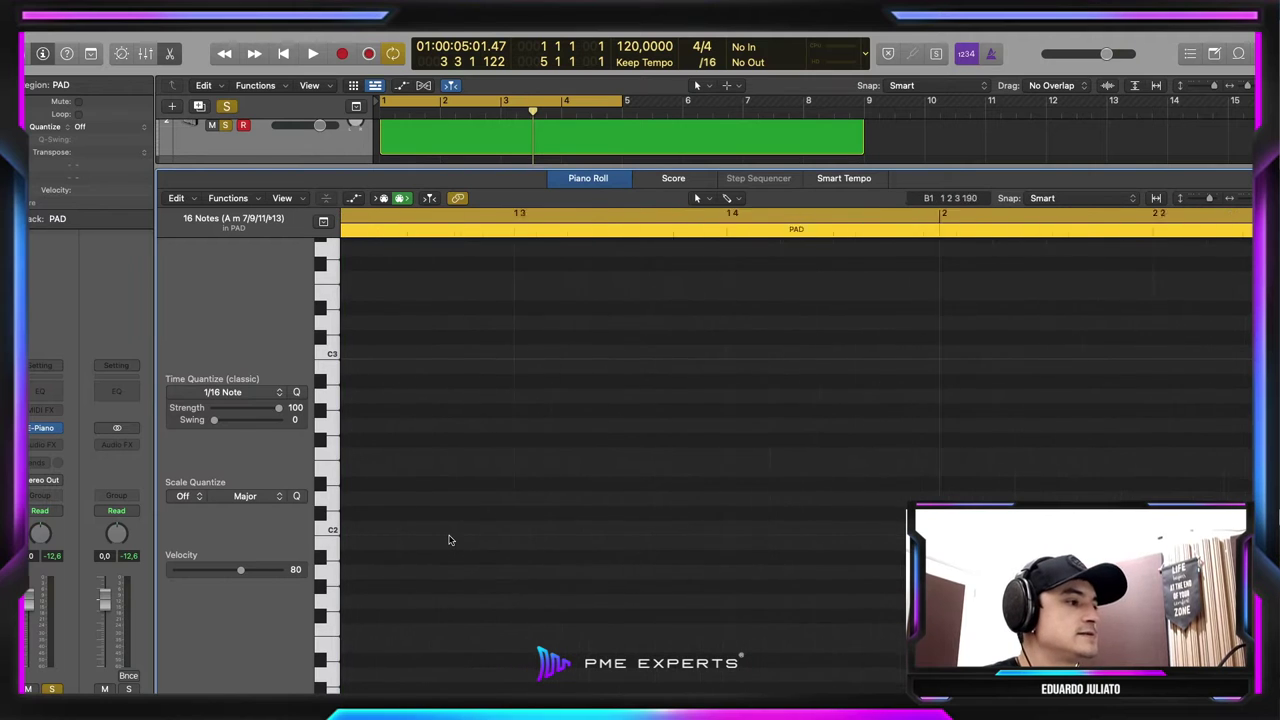
pyautogui.scroll(-6, 450, 537)
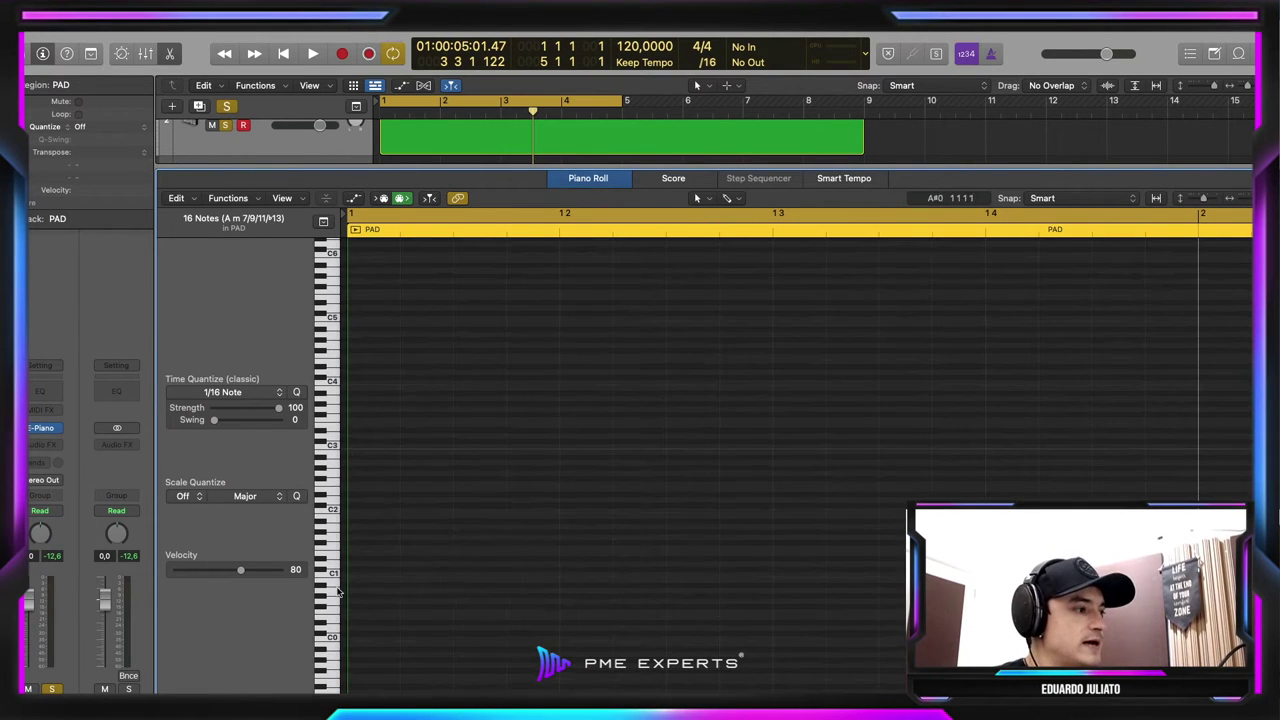
pyautogui.scroll(6, 366, 580)
pyautogui.click(371, 544)
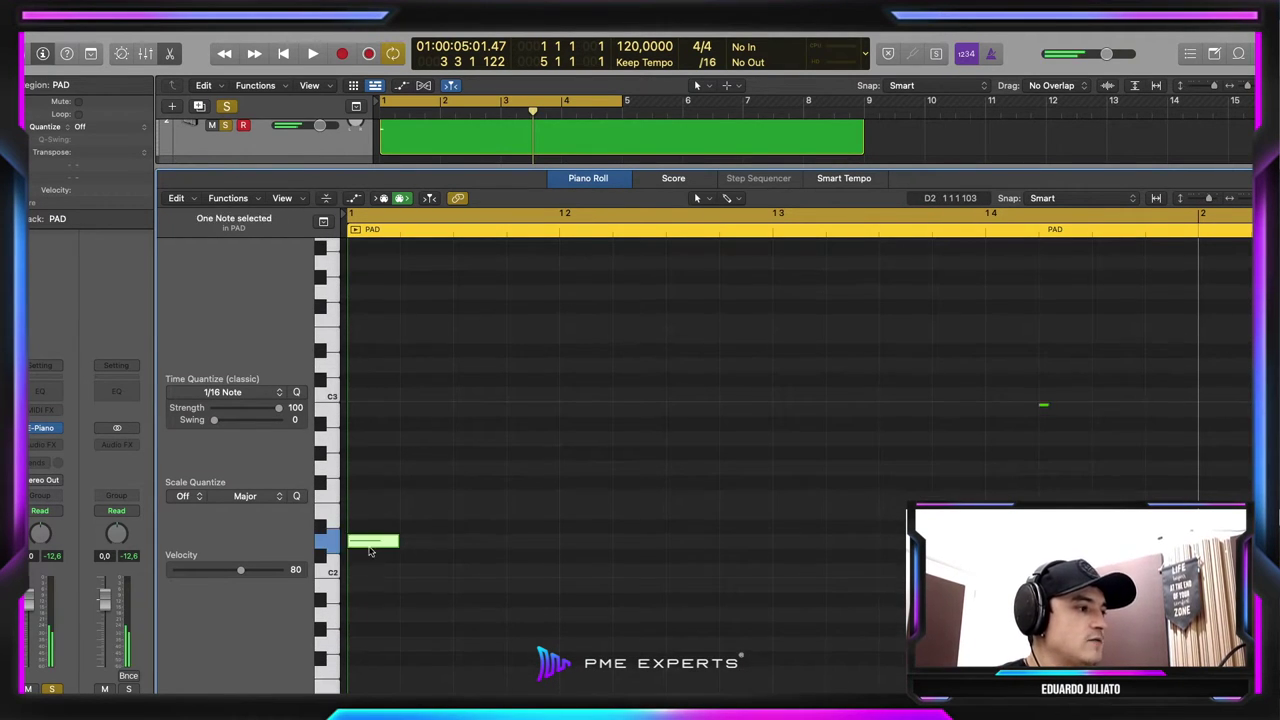
pyautogui.moveTo(373, 545); pyautogui.dragTo(376, 460)
# Stack sixteenth notes B2, C3, D3, E3, F3 and G3 above the A2 root at the start of bar 1
pyautogui.scroll(5, 371, 477)
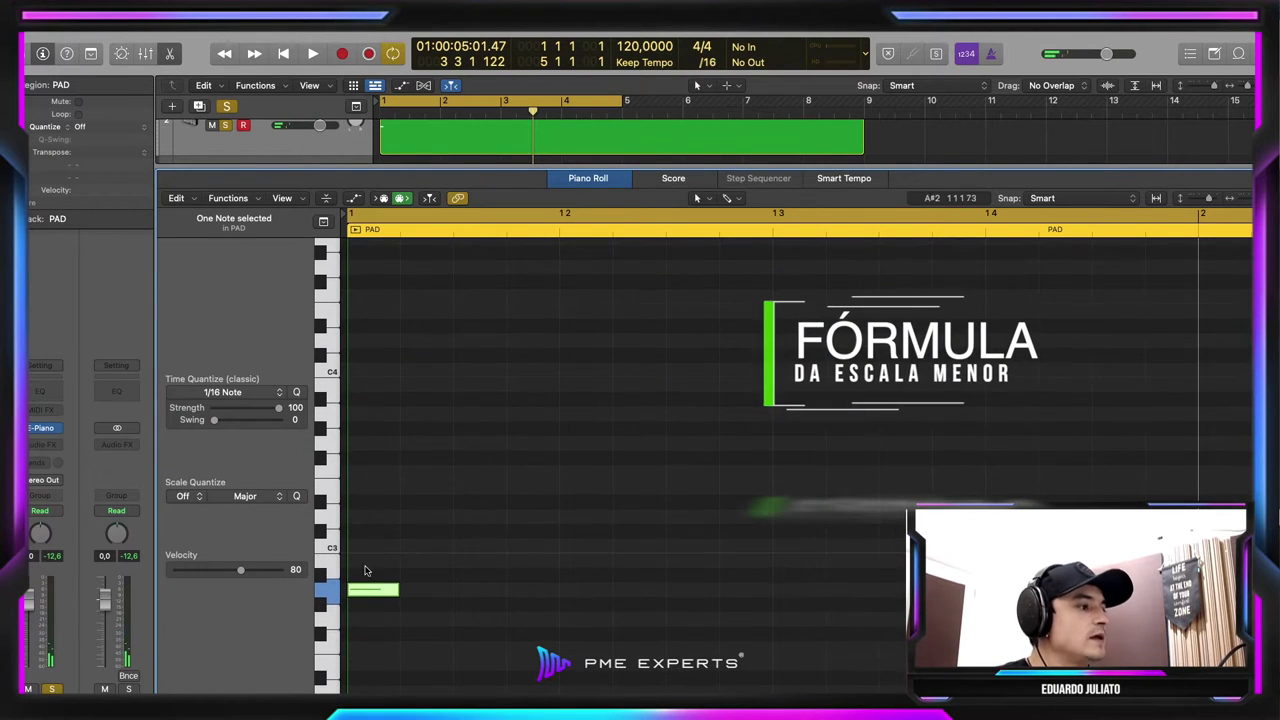
pyautogui.click(370, 560)
pyautogui.click(371, 545)
pyautogui.click(369, 516)
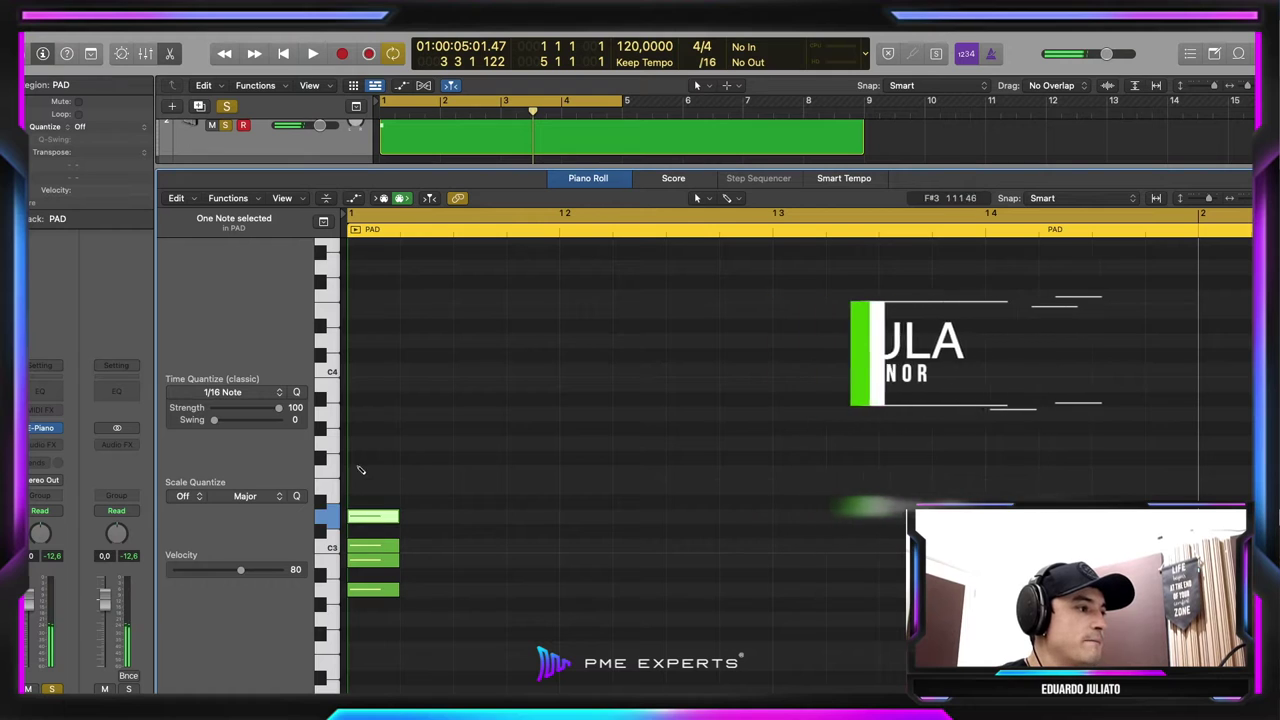
pyautogui.click(366, 489)
pyautogui.click(370, 472)
pyautogui.click(370, 442)
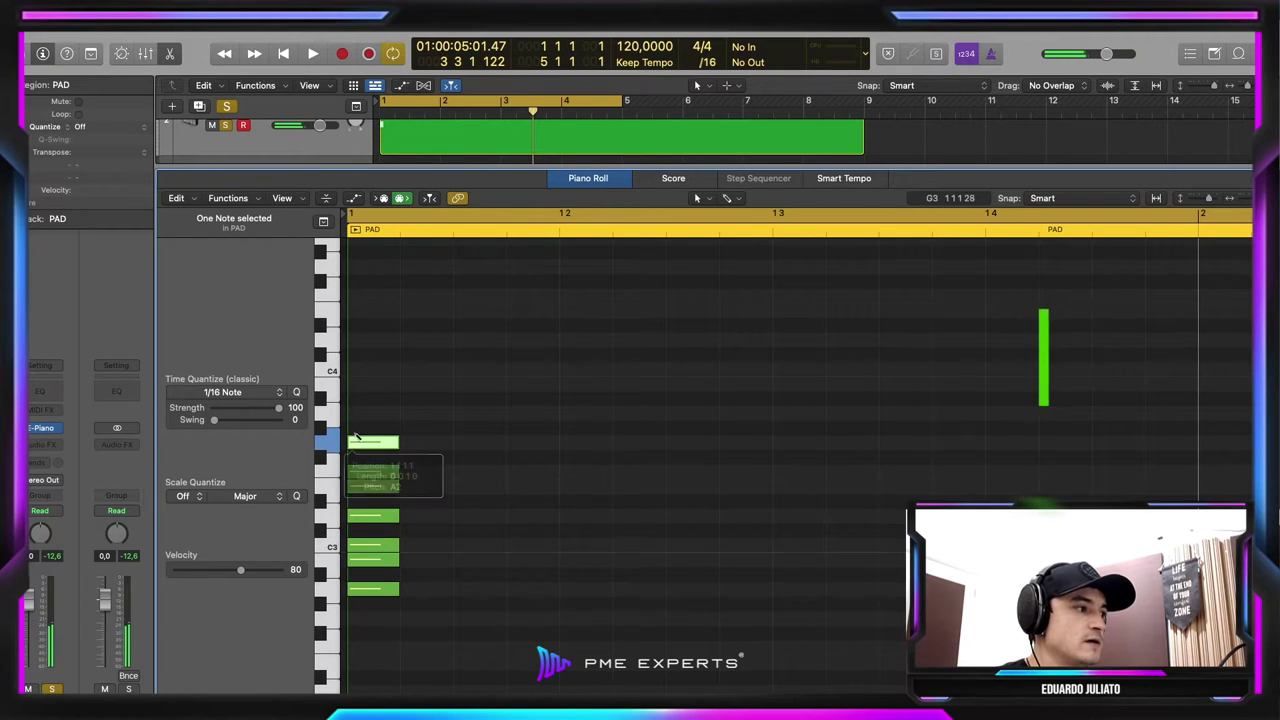
# Complete the A minor scale stack with the octave note A3 at the start of bar 1
pyautogui.moveTo(437, 607); pyautogui.dragTo(289, 343)
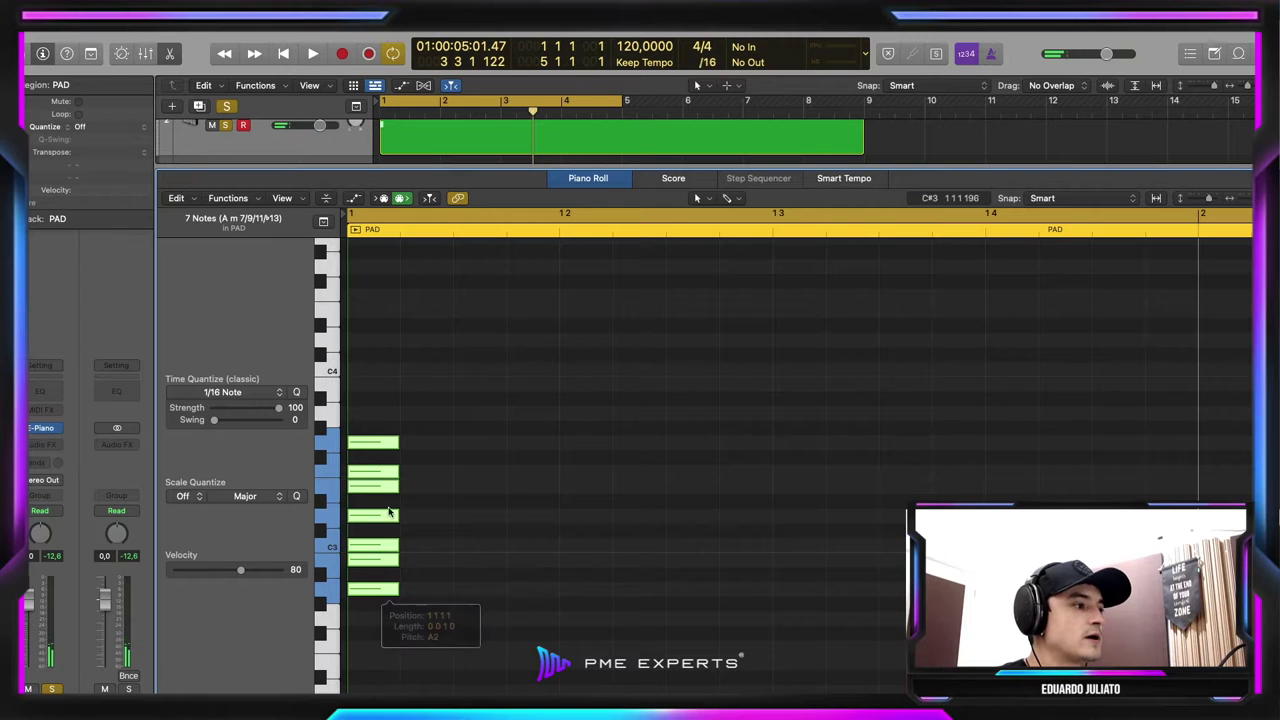
pyautogui.click(449, 486)
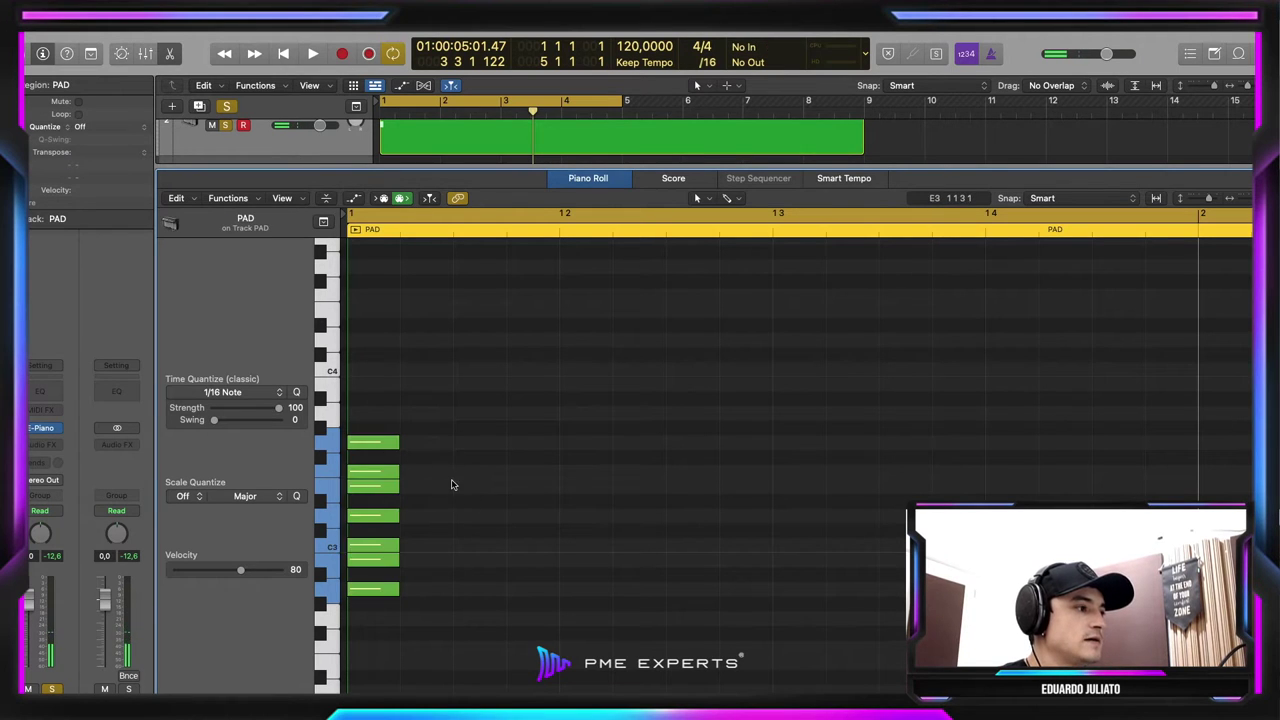
pyautogui.click(367, 416)
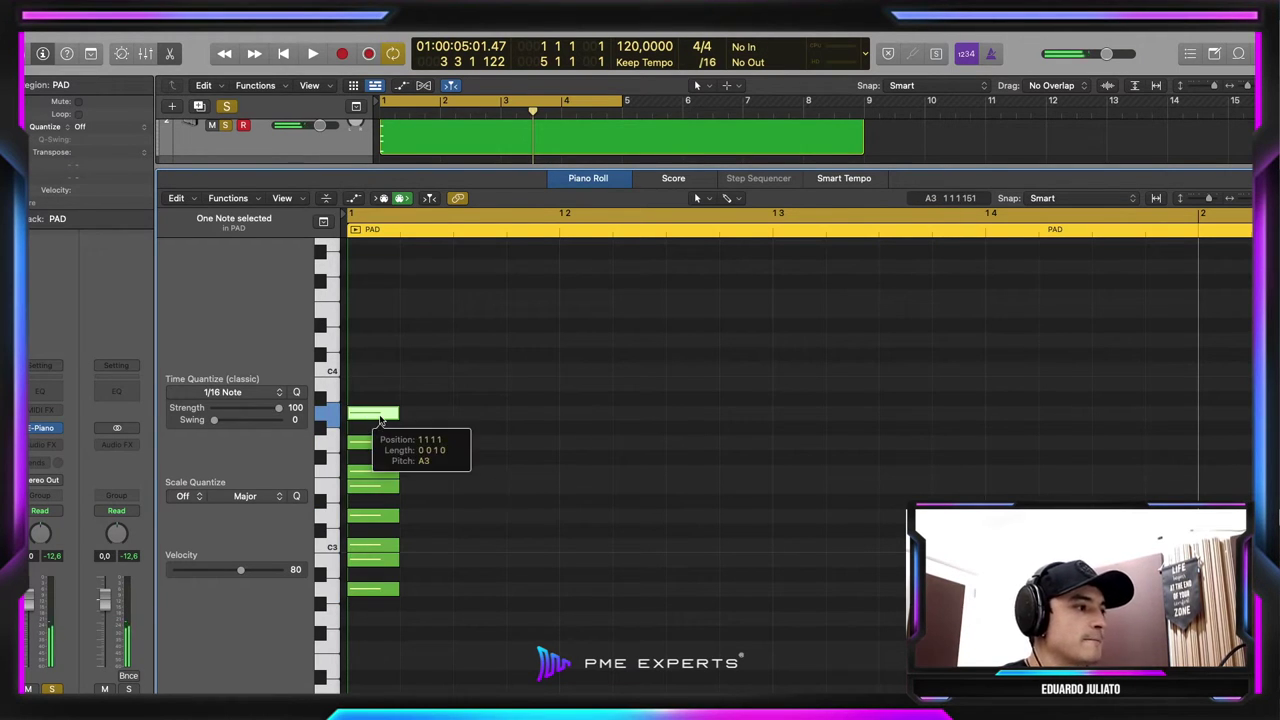
# Select all eight A minor scale notes and move them to about beat 3 of bar 1
pyautogui.moveTo(551, 673); pyautogui.dragTo(346, 377)
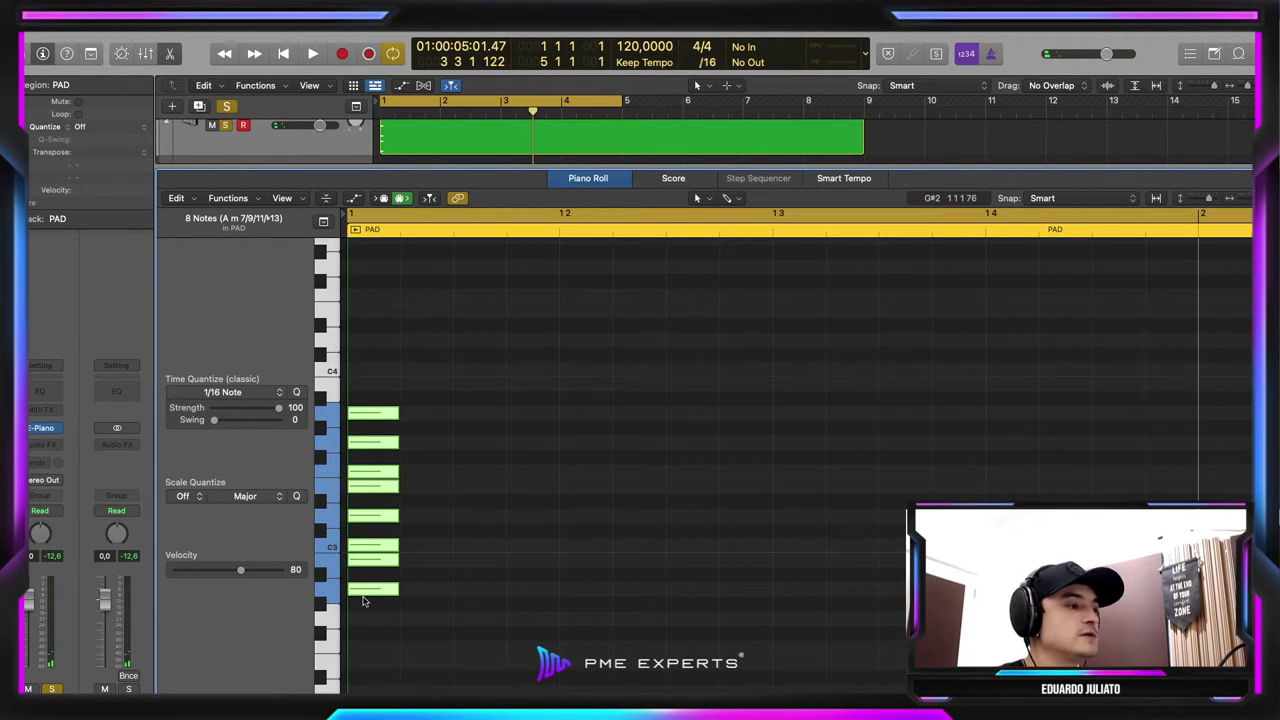
pyautogui.moveTo(363, 600); pyautogui.dragTo(352, 574)
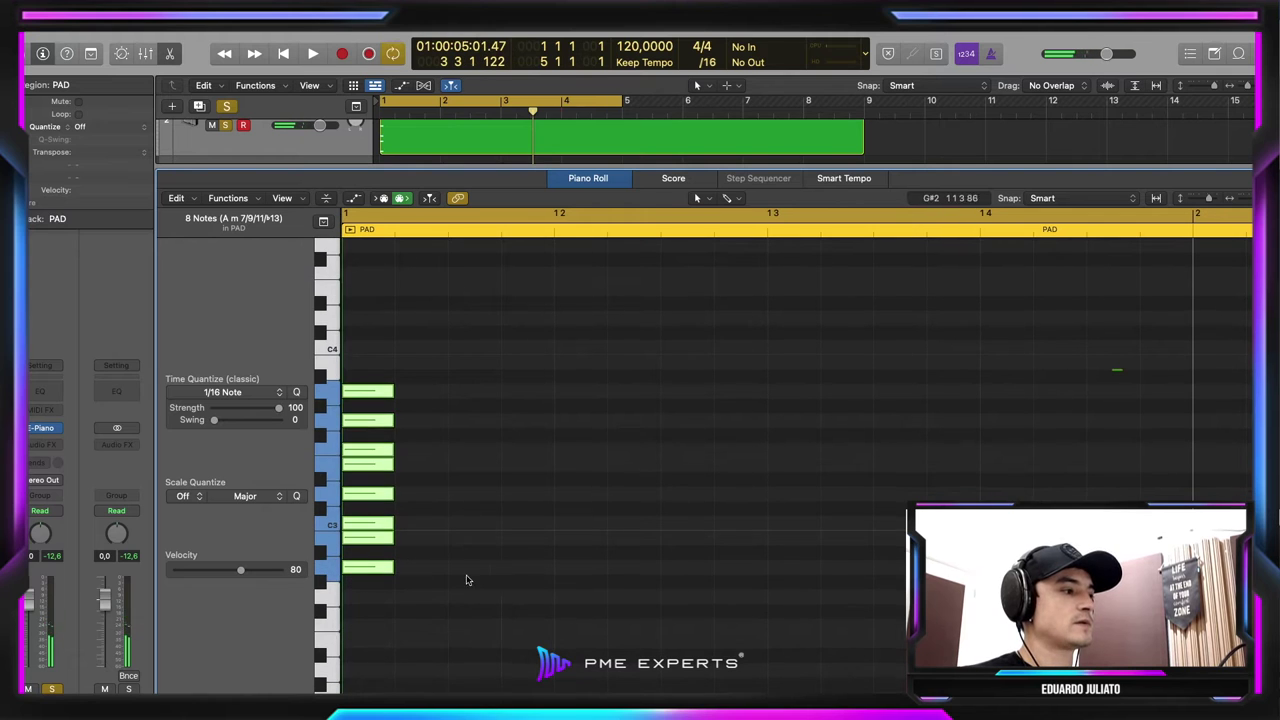
pyautogui.click(466, 580)
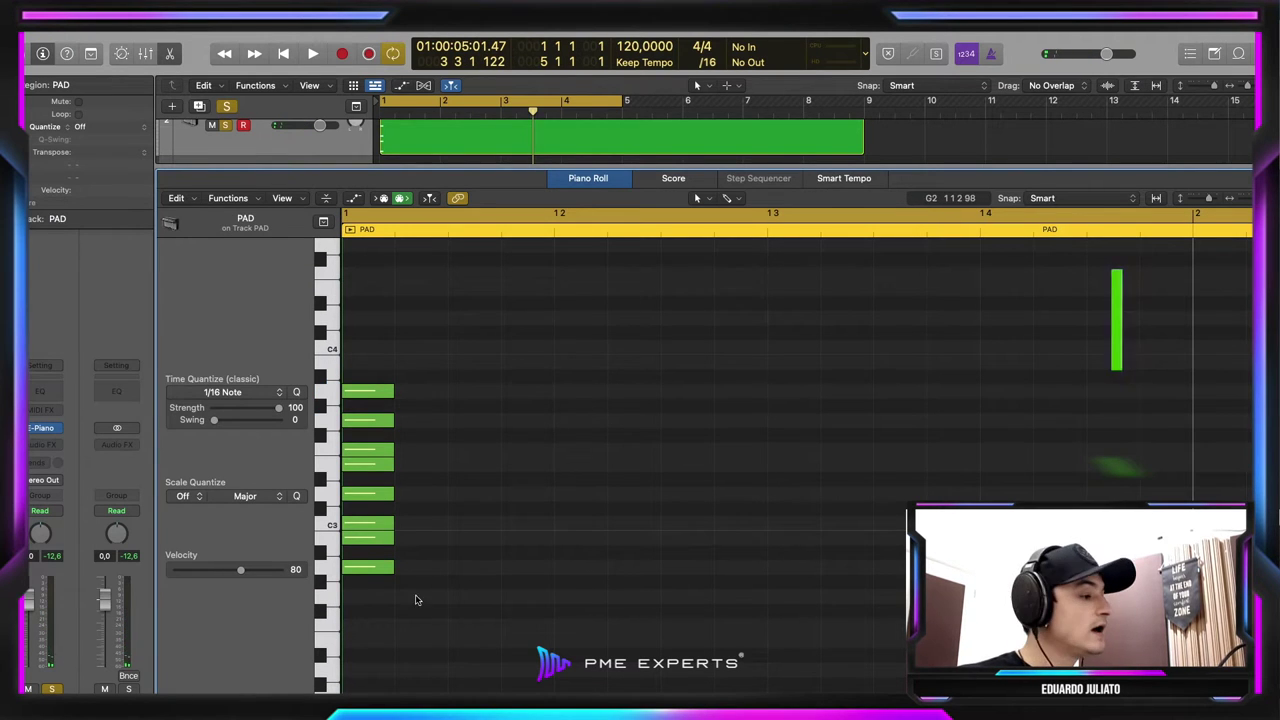
pyautogui.moveTo(418, 600); pyautogui.dragTo(376, 390)
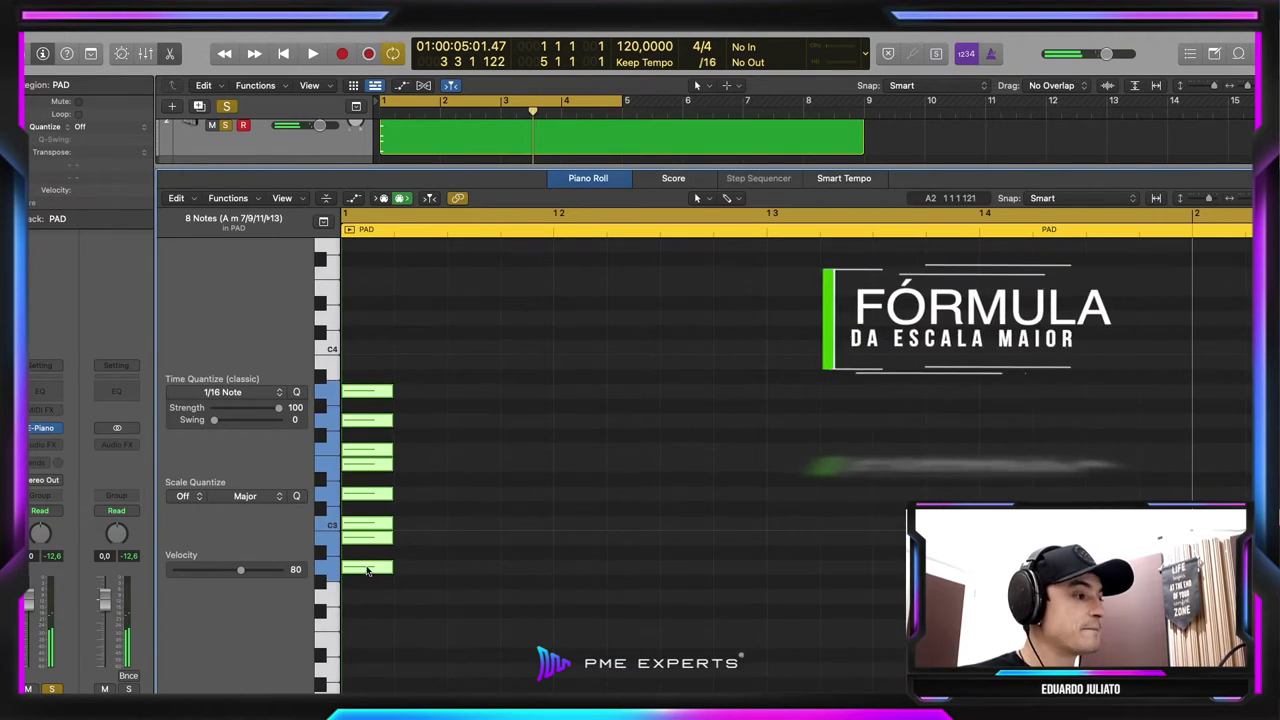
pyautogui.moveTo(367, 570); pyautogui.dragTo(788, 570)
# Stack sixteenth notes C3, D3, E3, F3, G3, A3 and B3 at the start of bar 1 for the C major scale
pyautogui.click(347, 533)
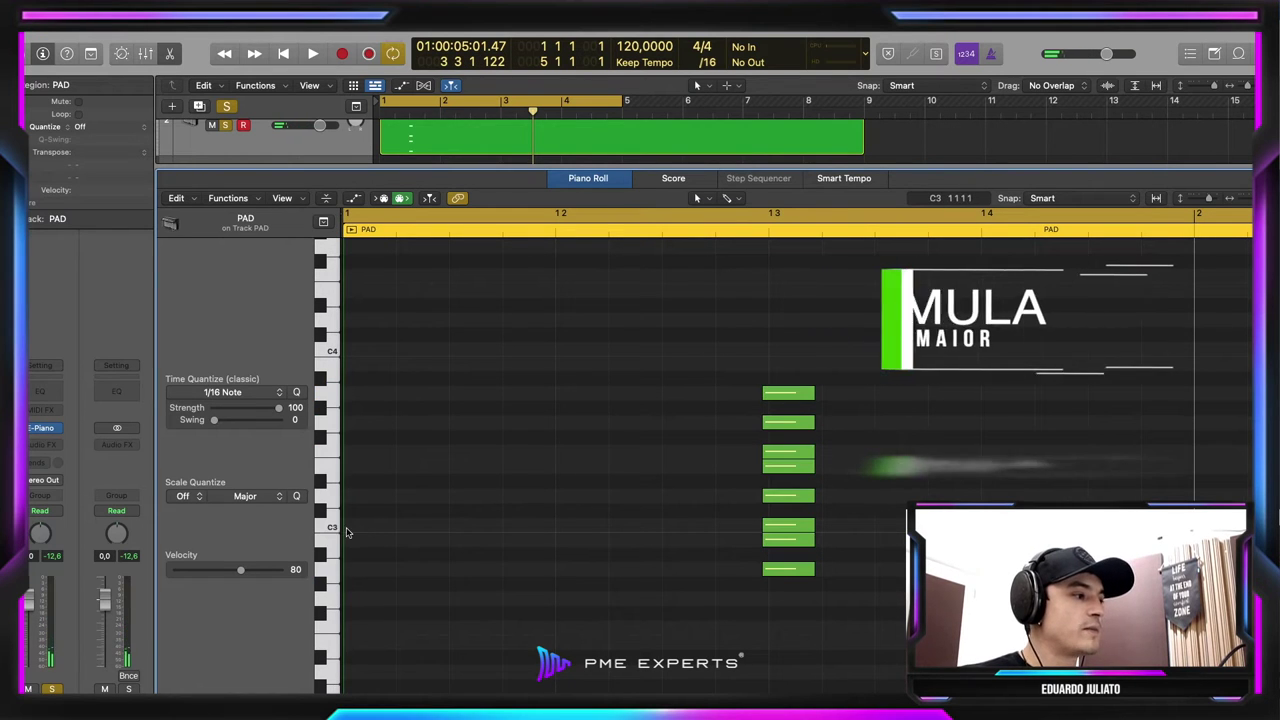
pyautogui.click(347, 527)
pyautogui.click(352, 495)
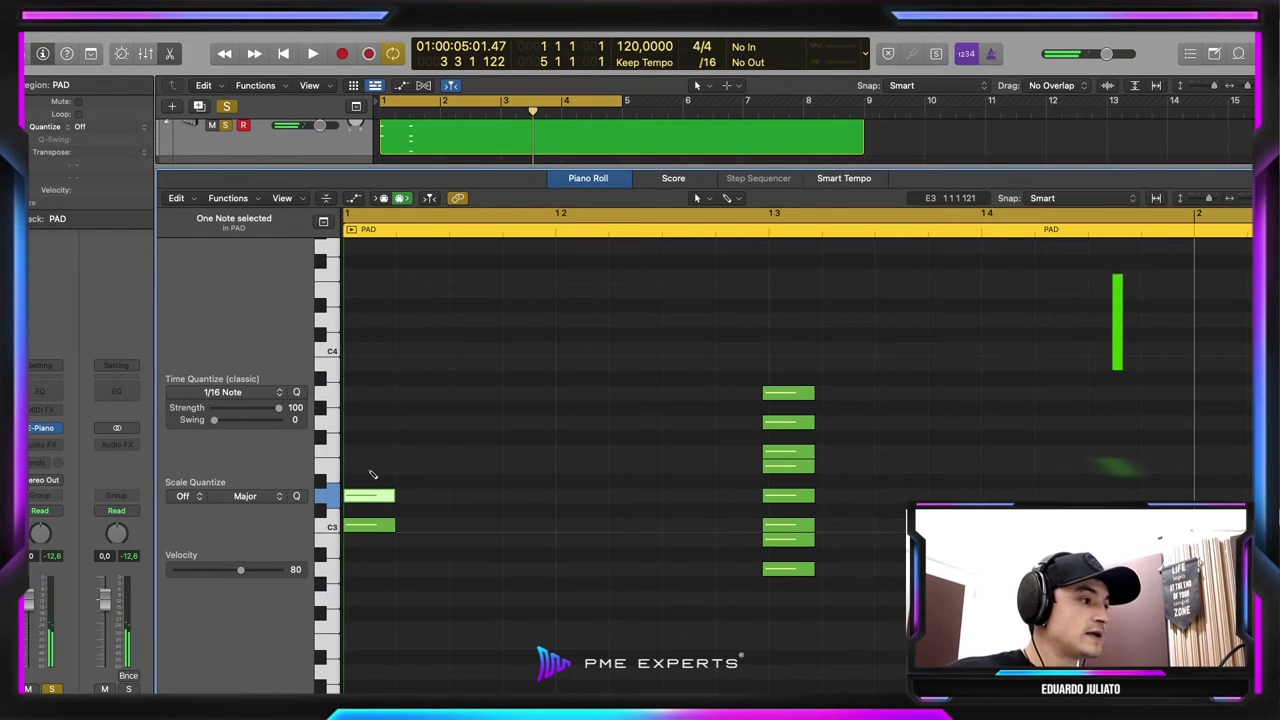
pyautogui.click(370, 463)
pyautogui.click(366, 452)
pyautogui.click(362, 422)
pyautogui.click(368, 392)
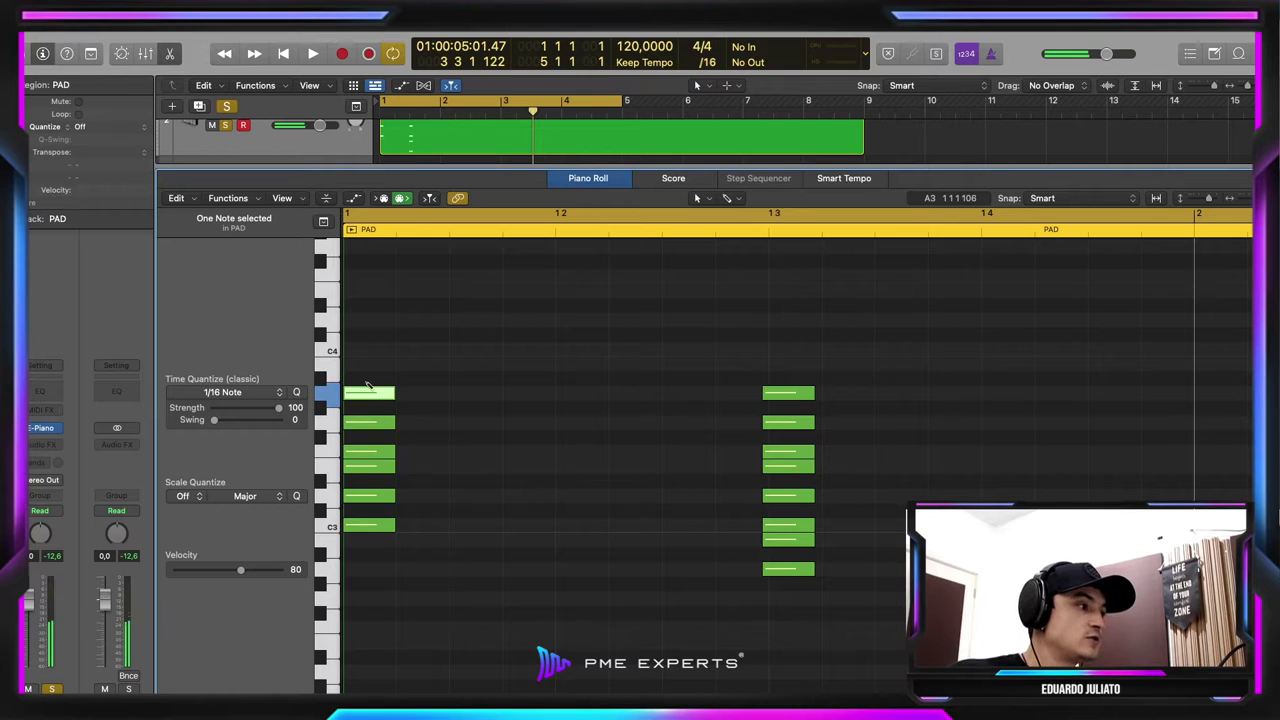
pyautogui.click(362, 363)
# Add the octave note C4 on top of the C major scale stack
pyautogui.moveTo(418, 580); pyautogui.dragTo(342, 380)
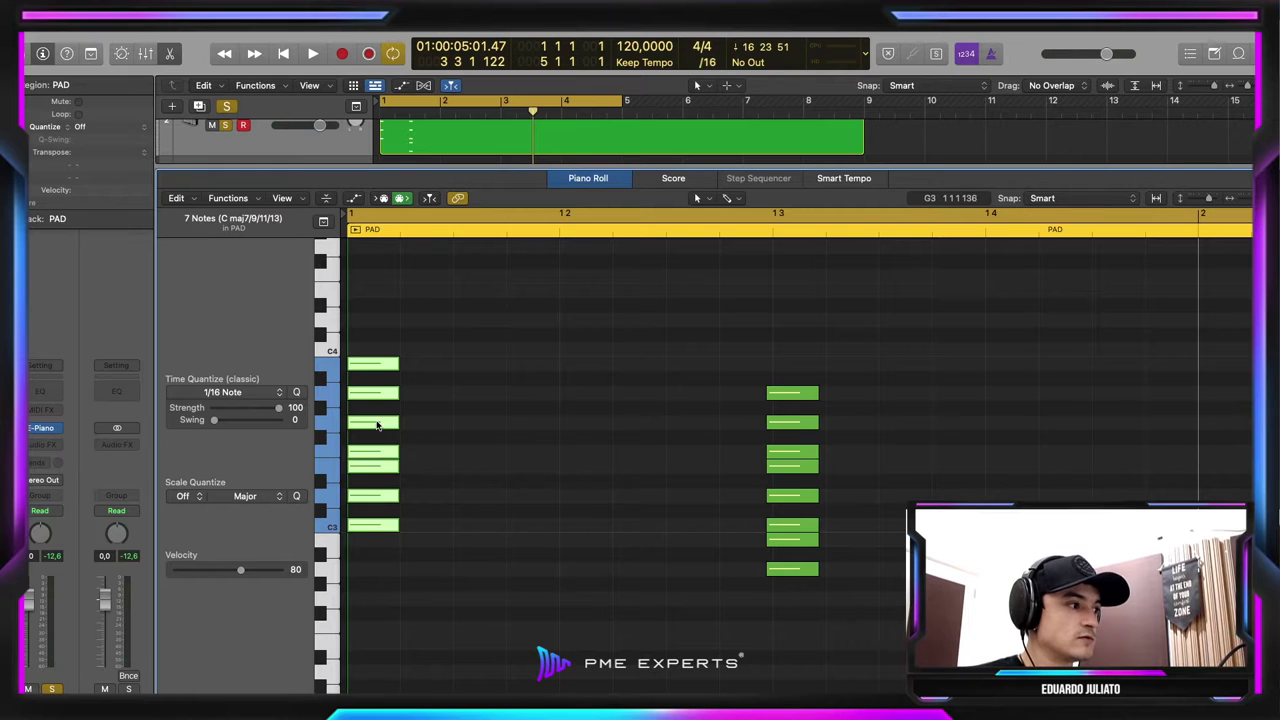
pyautogui.click(366, 350)
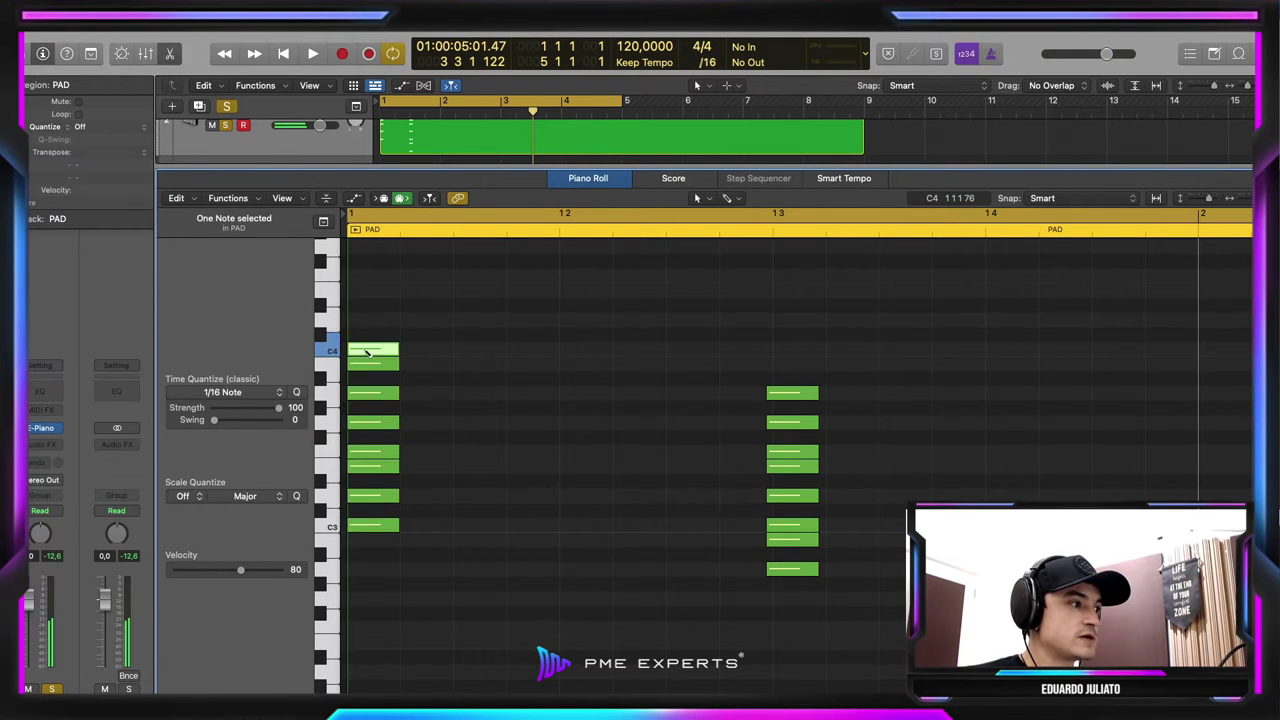
pyautogui.click(459, 449)
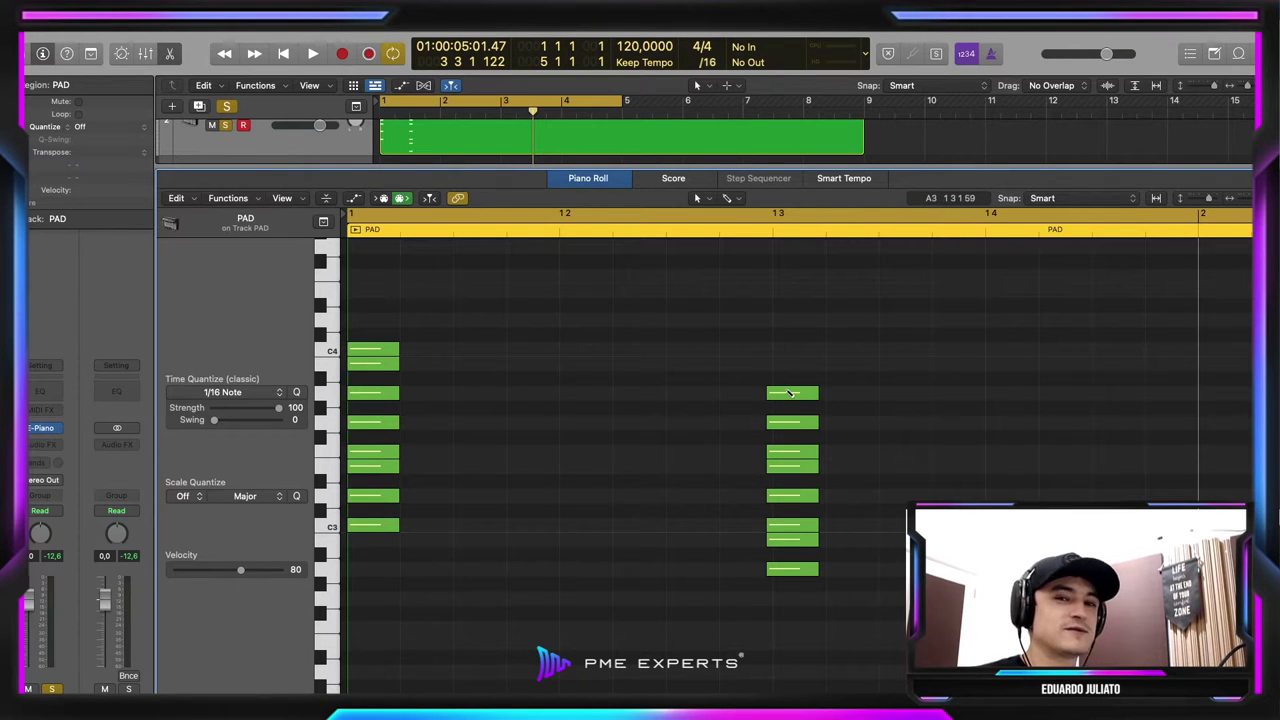
# Select the eight A minor scale notes near beat 3 and shift them slightly later in time
pyautogui.moveTo(826, 604); pyautogui.dragTo(777, 337)
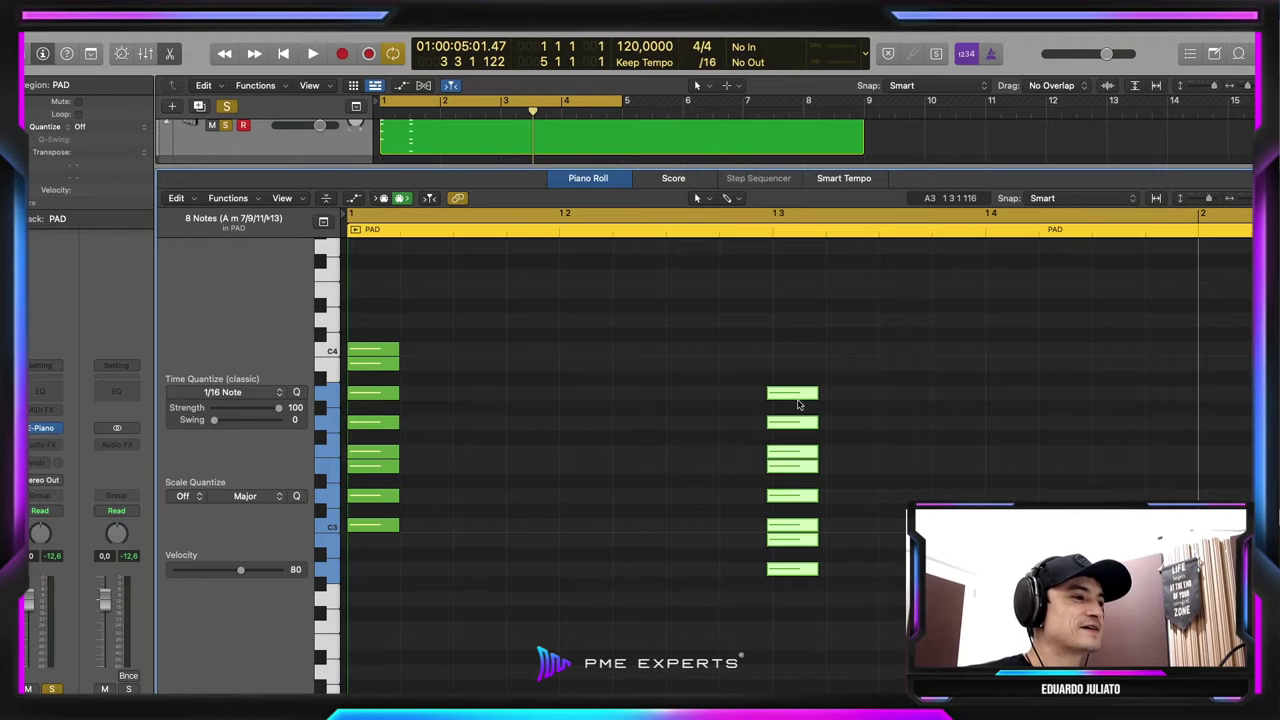
pyautogui.moveTo(800, 400)
pyautogui.mouseDown()
pyautogui.moveTo(806, 410)
pyautogui.moveTo(812, 394)
pyautogui.mouseUp()
pyautogui.click(528, 443)
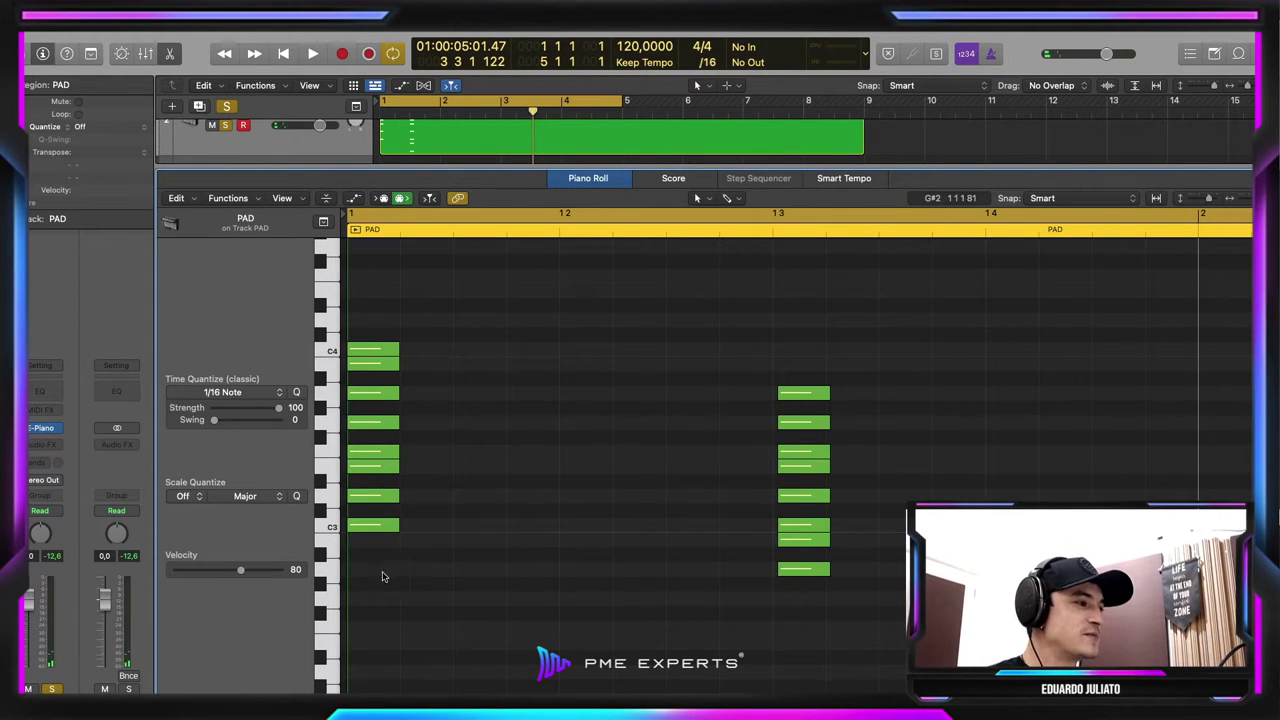
# Delete the C major scale notes and move the A minor scale stack back to the start of bar 1
pyautogui.moveTo(428, 580); pyautogui.dragTo(337, 278)
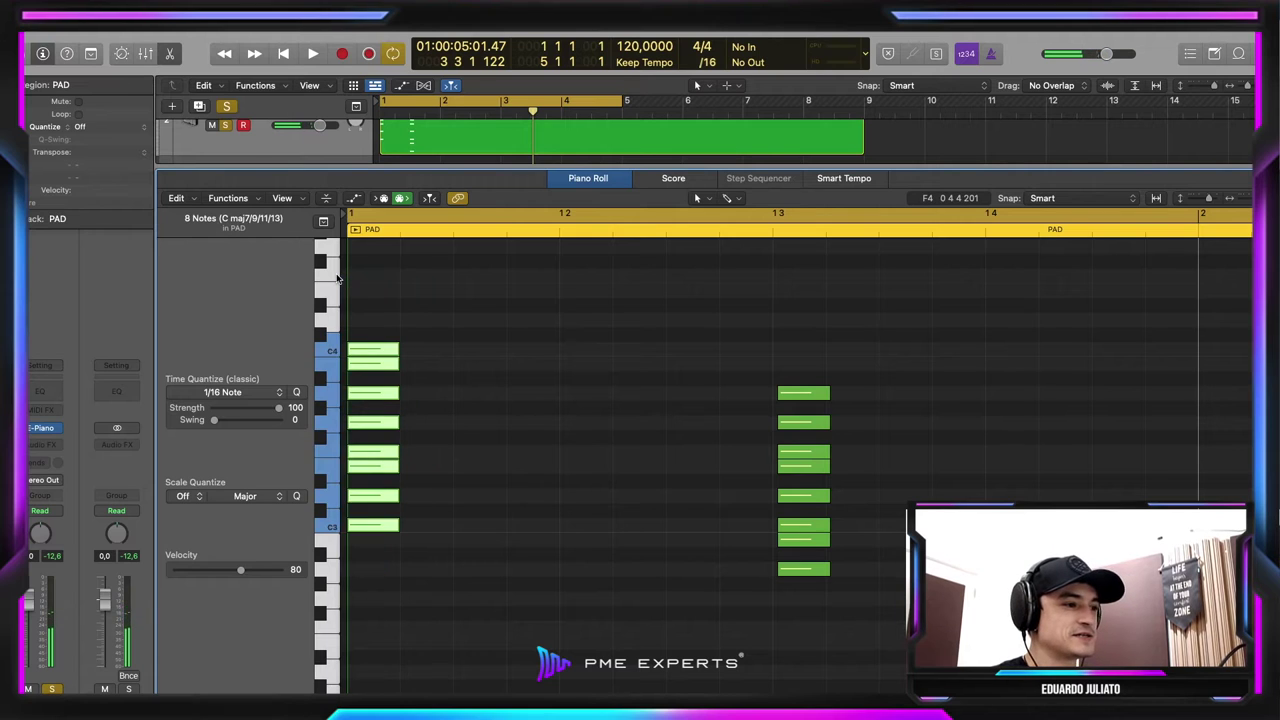
pyautogui.press('Delete')
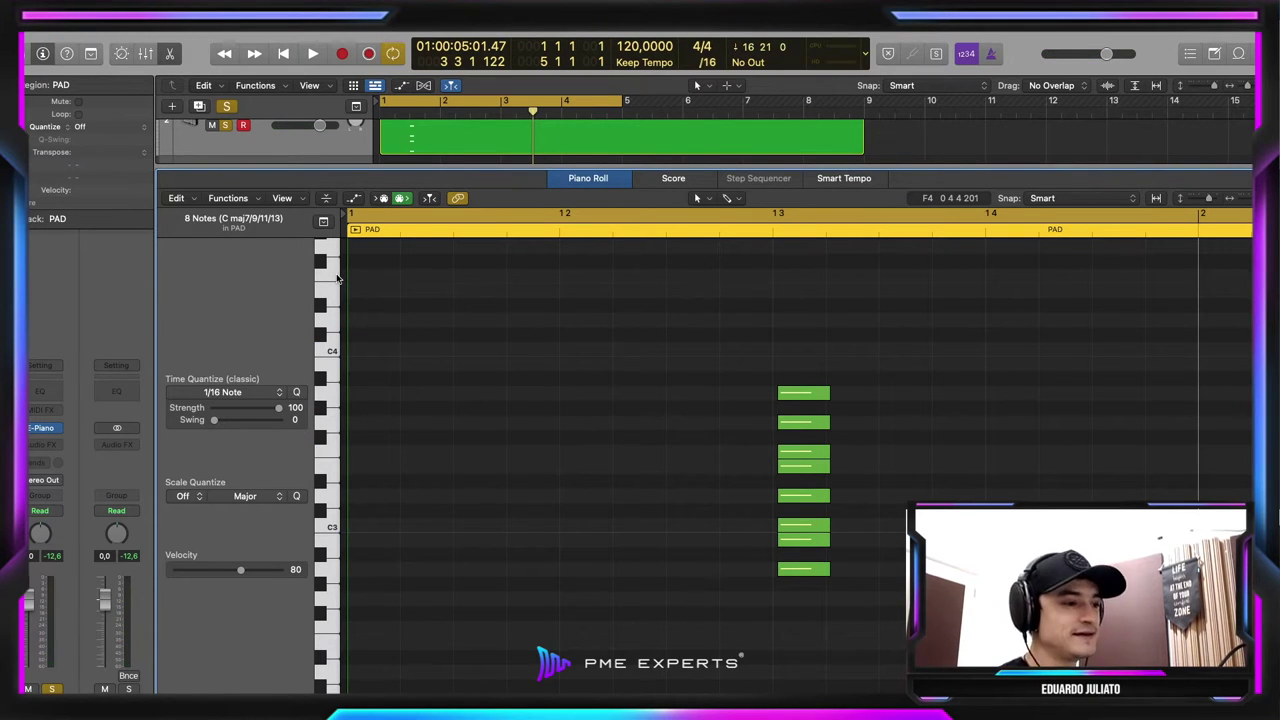
pyautogui.moveTo(916, 602); pyautogui.dragTo(746, 289)
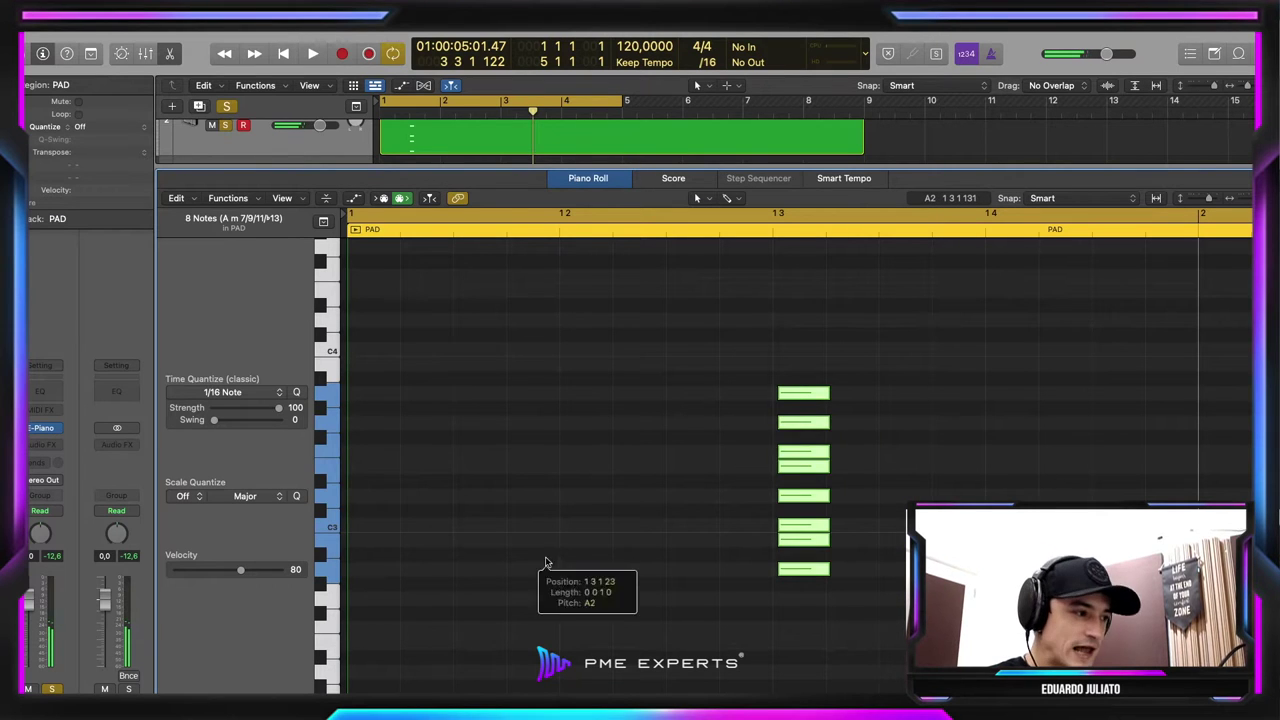
pyautogui.moveTo(545, 563); pyautogui.dragTo(424, 569)
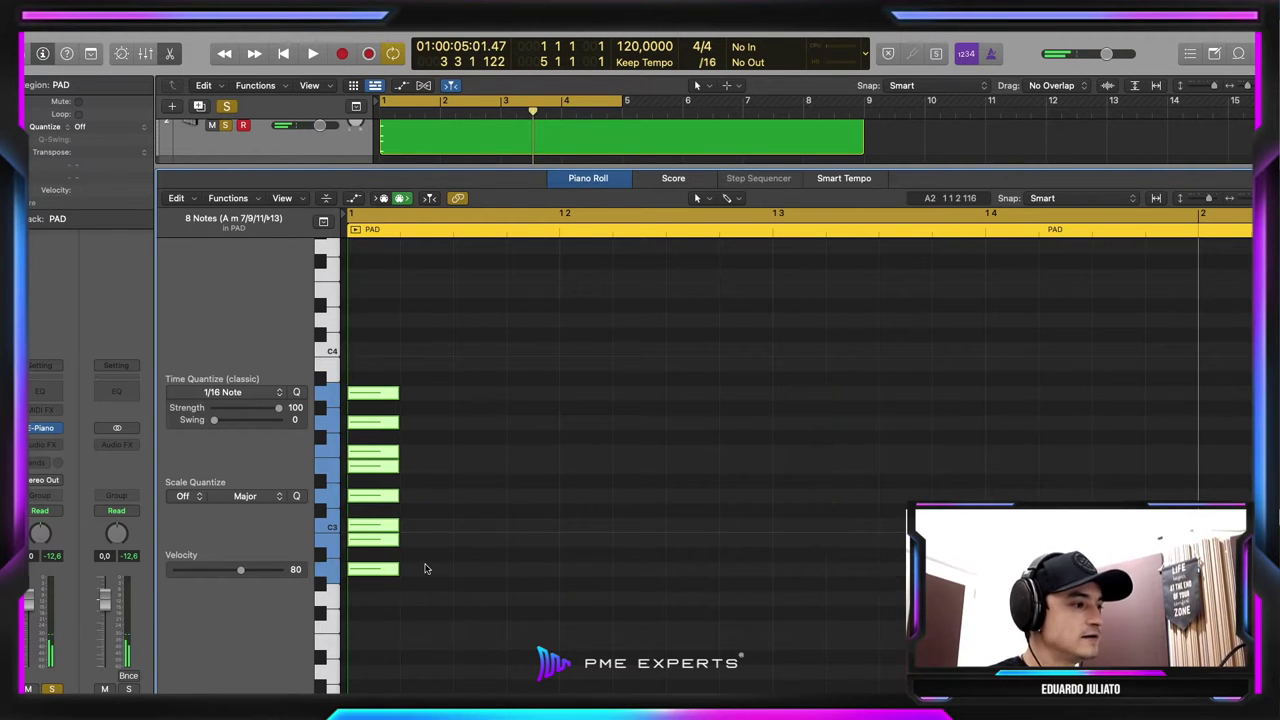
pyautogui.click(424, 569)
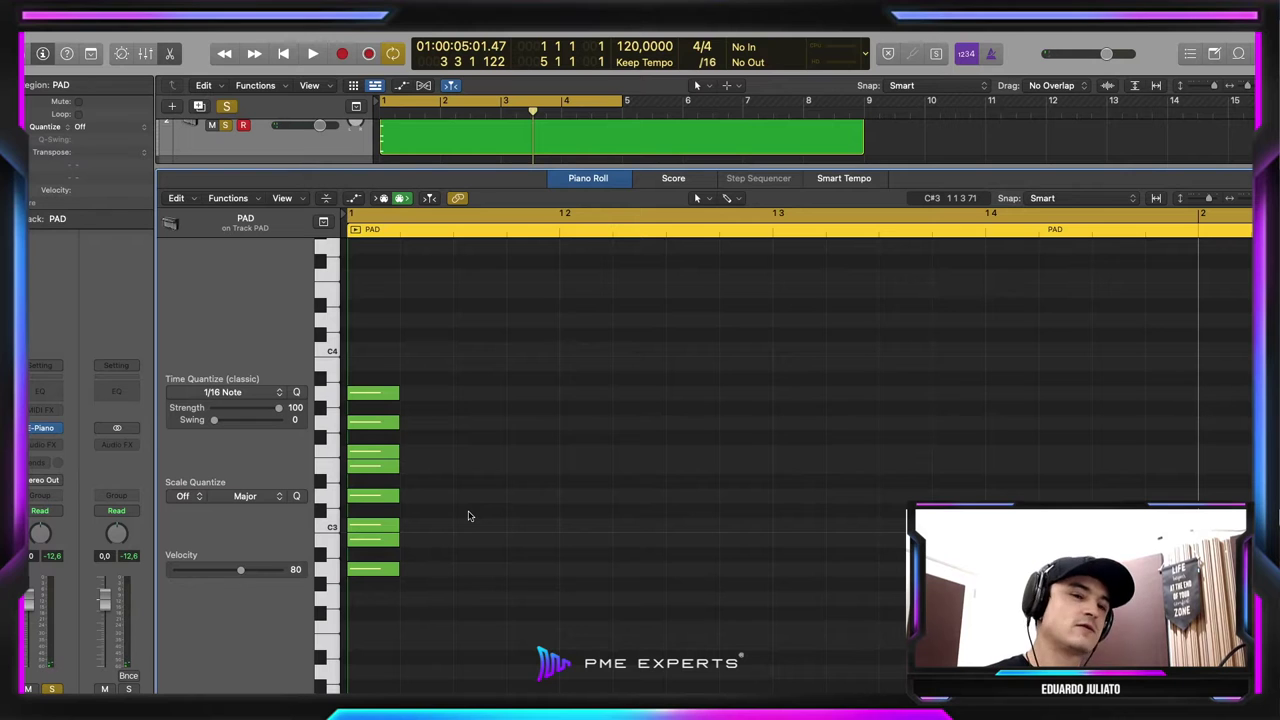
# Audition the root note A2 and select the whole A minor scale stack to review its eight notes
pyautogui.scroll(-3, 468, 516)
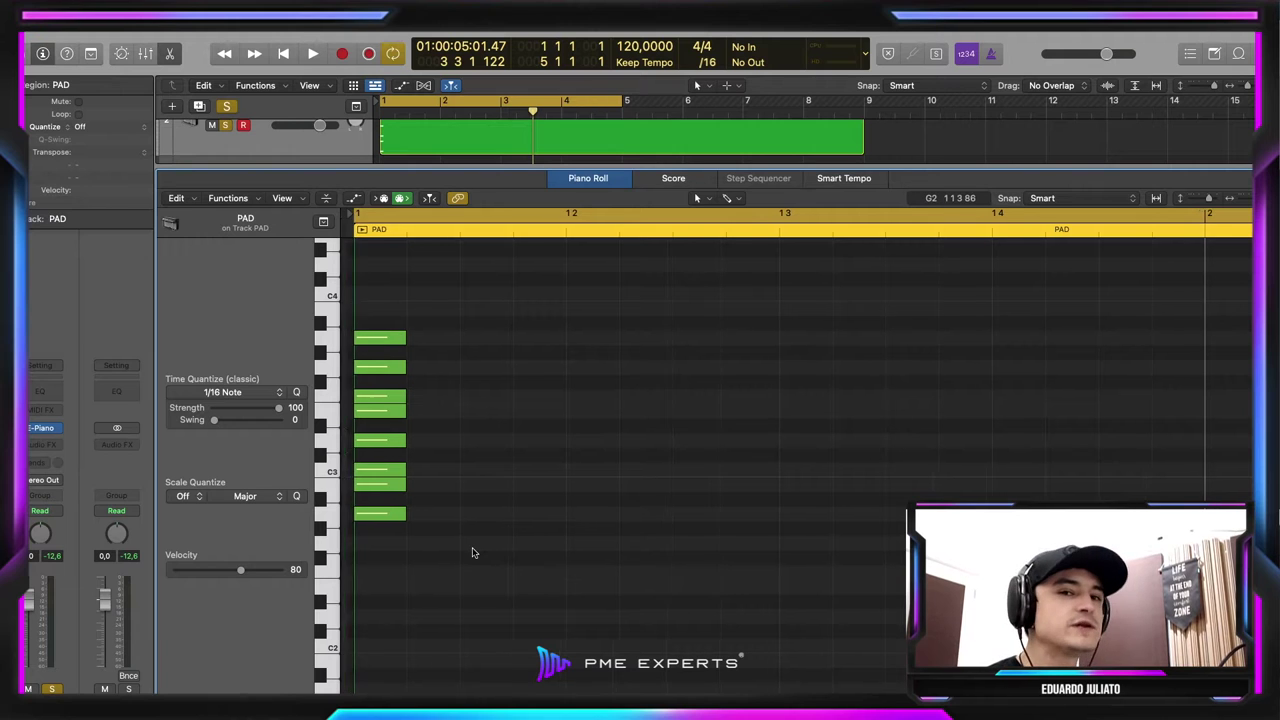
pyautogui.click(383, 510)
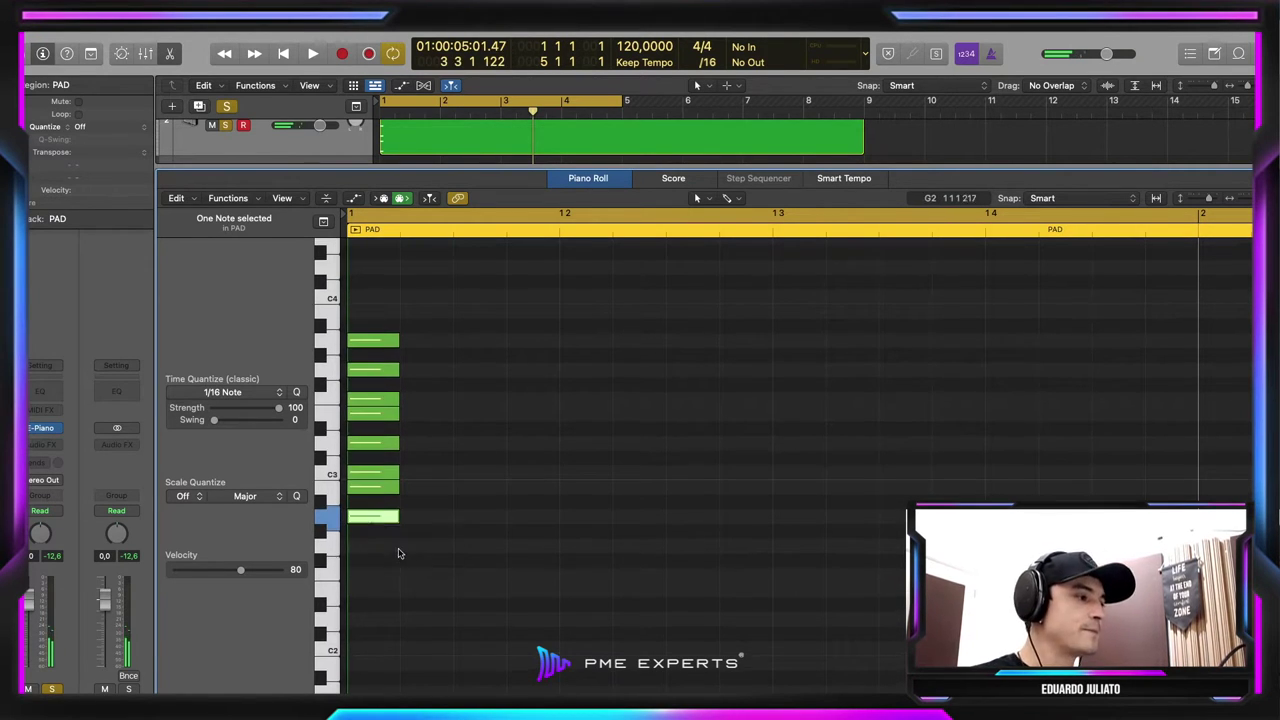
pyautogui.moveTo(398, 553); pyautogui.dragTo(365, 352)
pyautogui.scroll(3, 366, 350)
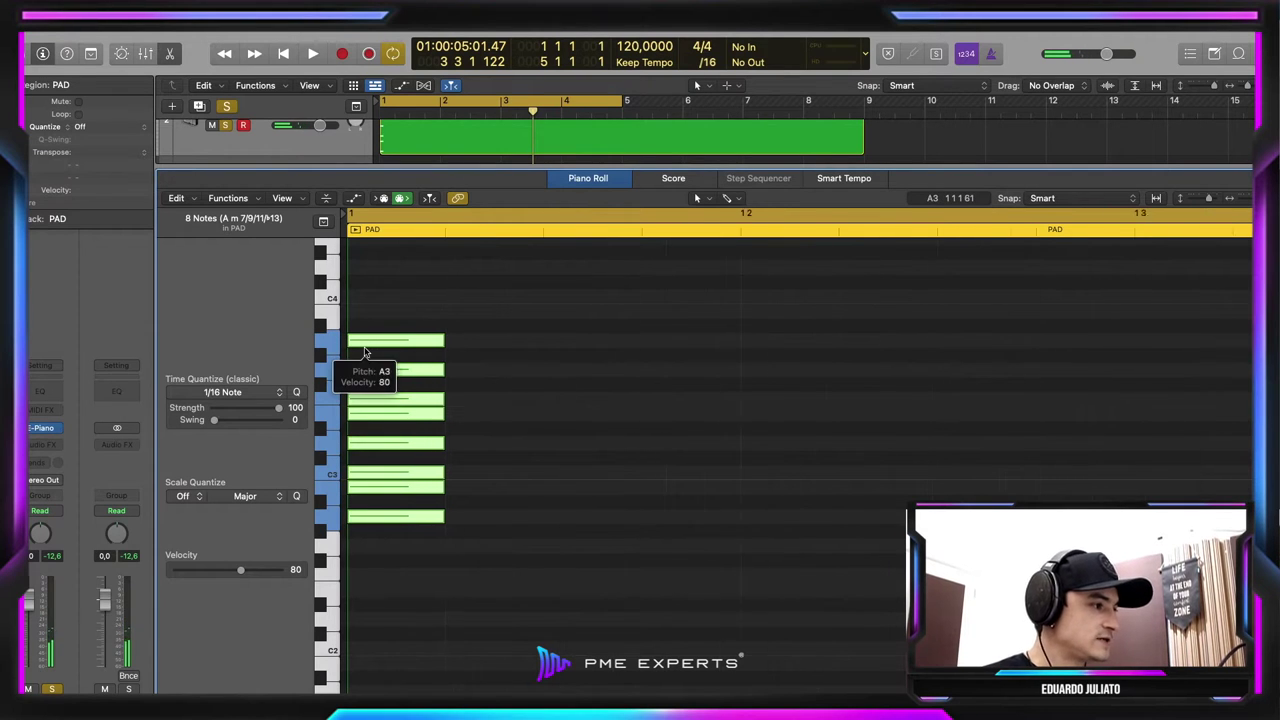
pyautogui.scroll(-3, 366, 350)
pyautogui.click(506, 420)
pyautogui.moveTo(449, 574); pyautogui.dragTo(361, 248)
pyautogui.click(446, 543)
# Audition the A minor scale notes one by one in ascending order from A2 up to A3
pyautogui.click(395, 522)
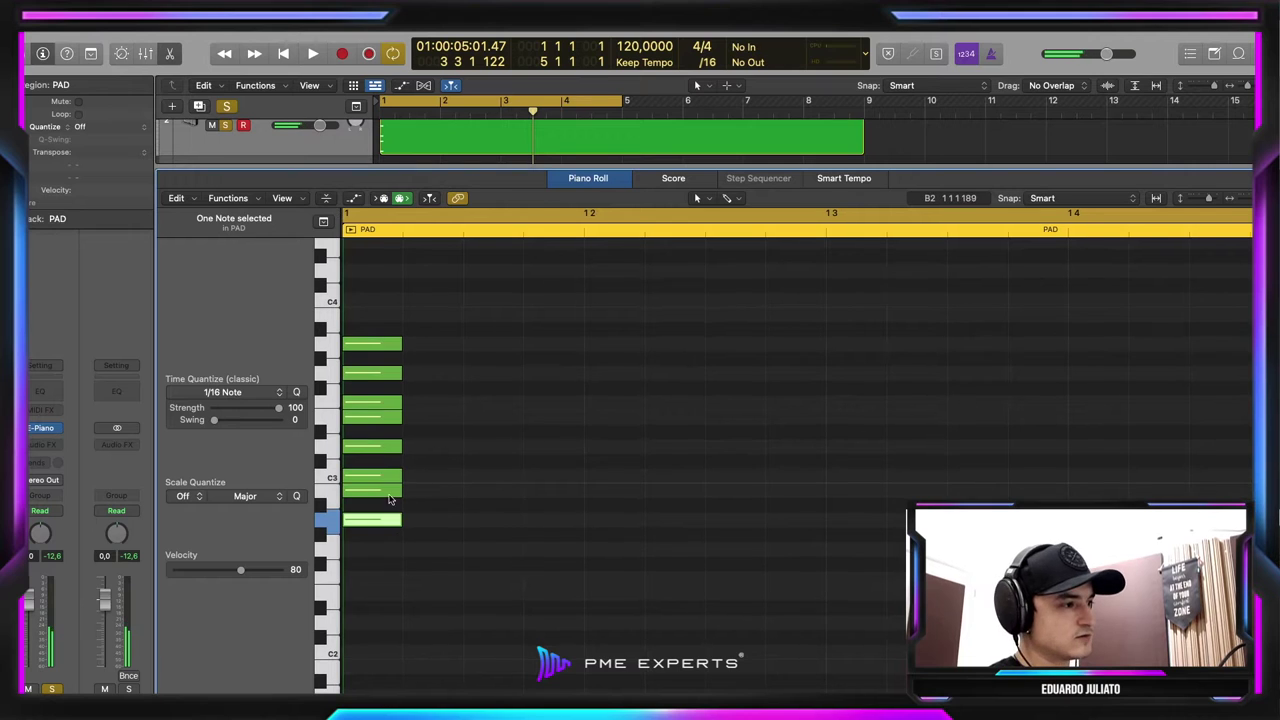
pyautogui.click(388, 491)
pyautogui.click(382, 477)
pyautogui.click(373, 447)
pyautogui.click(369, 418)
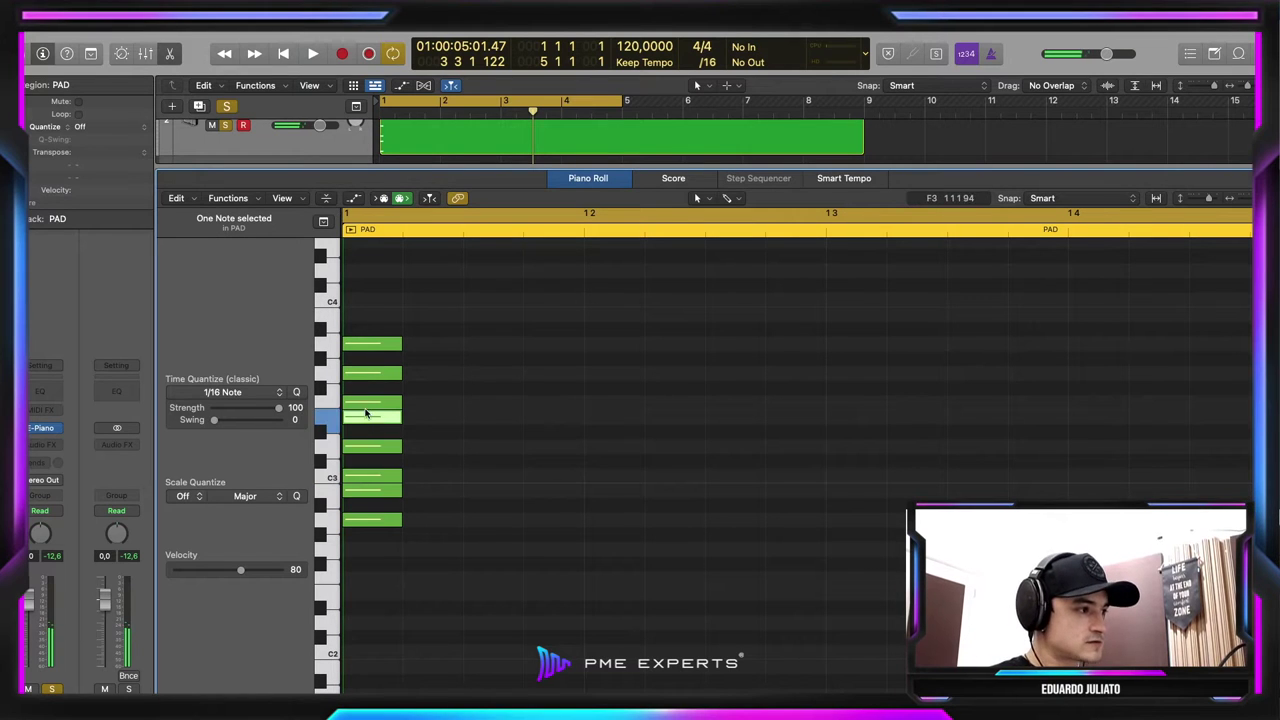
pyautogui.click(367, 403)
pyautogui.click(369, 374)
pyautogui.click(370, 347)
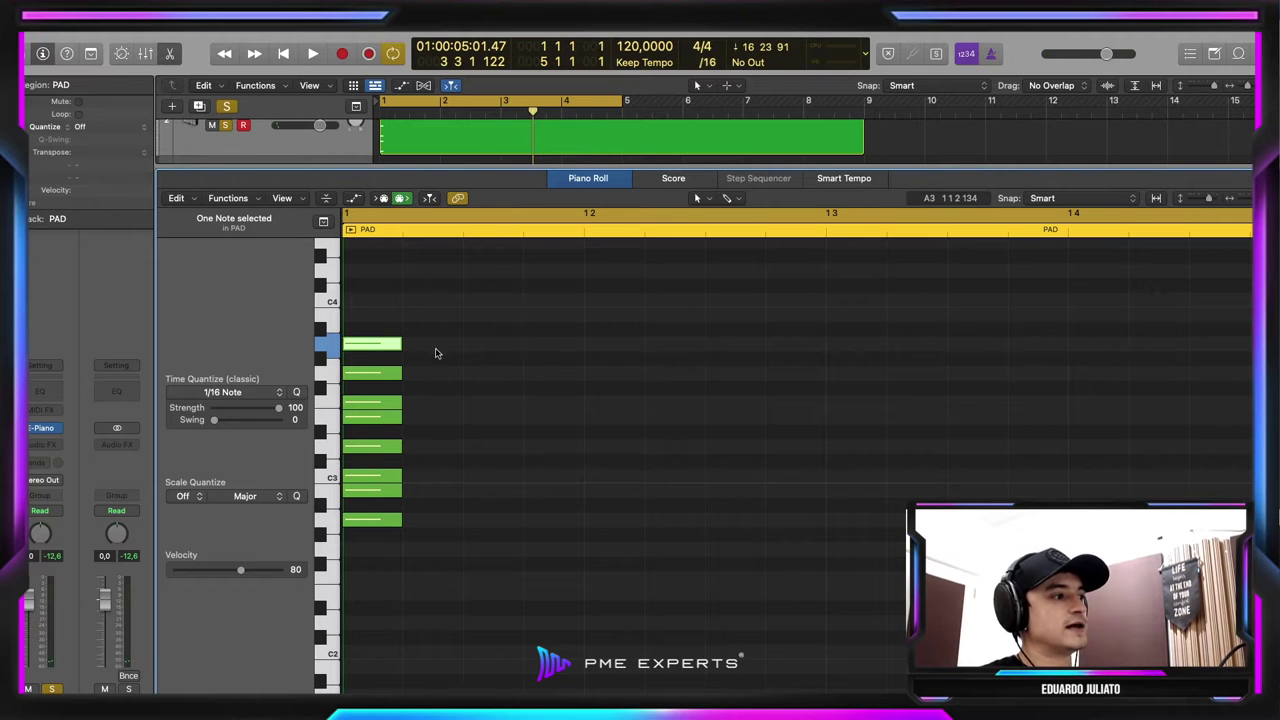
pyautogui.scroll(-5, 473, 385)
pyautogui.scroll(1, 473, 385)
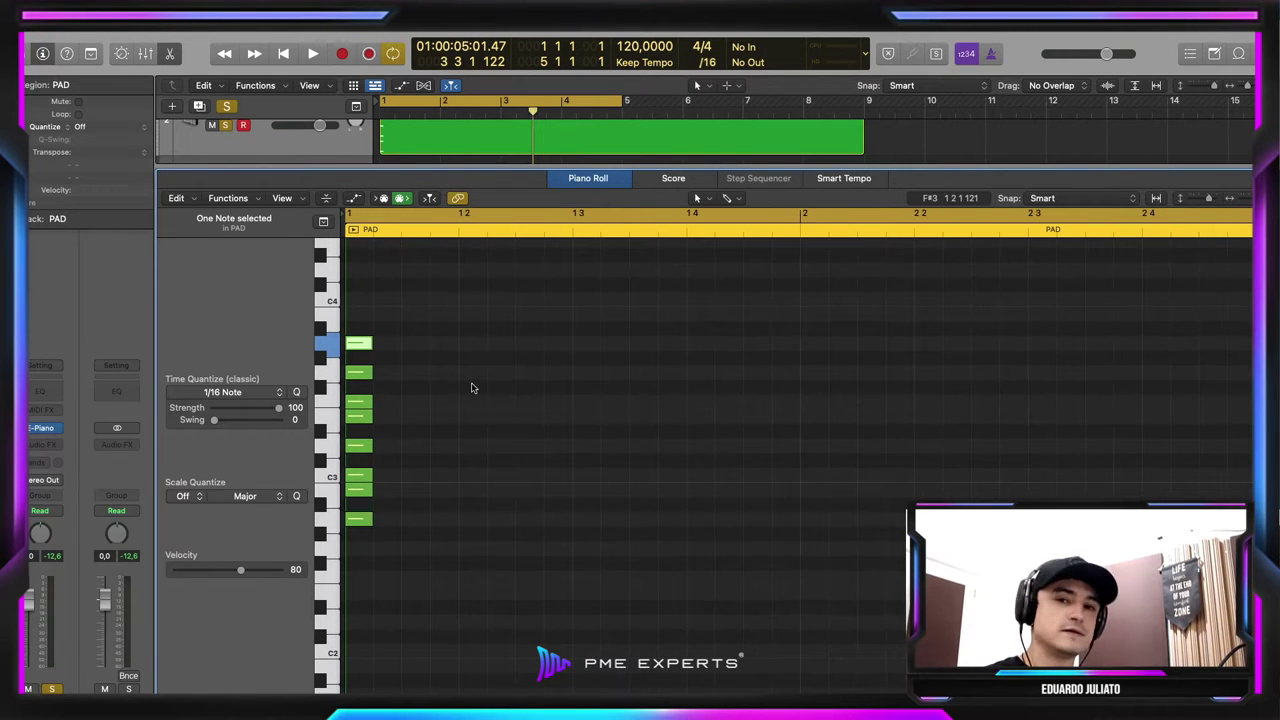
pyautogui.click(411, 531)
pyautogui.scroll(8, 411, 531)
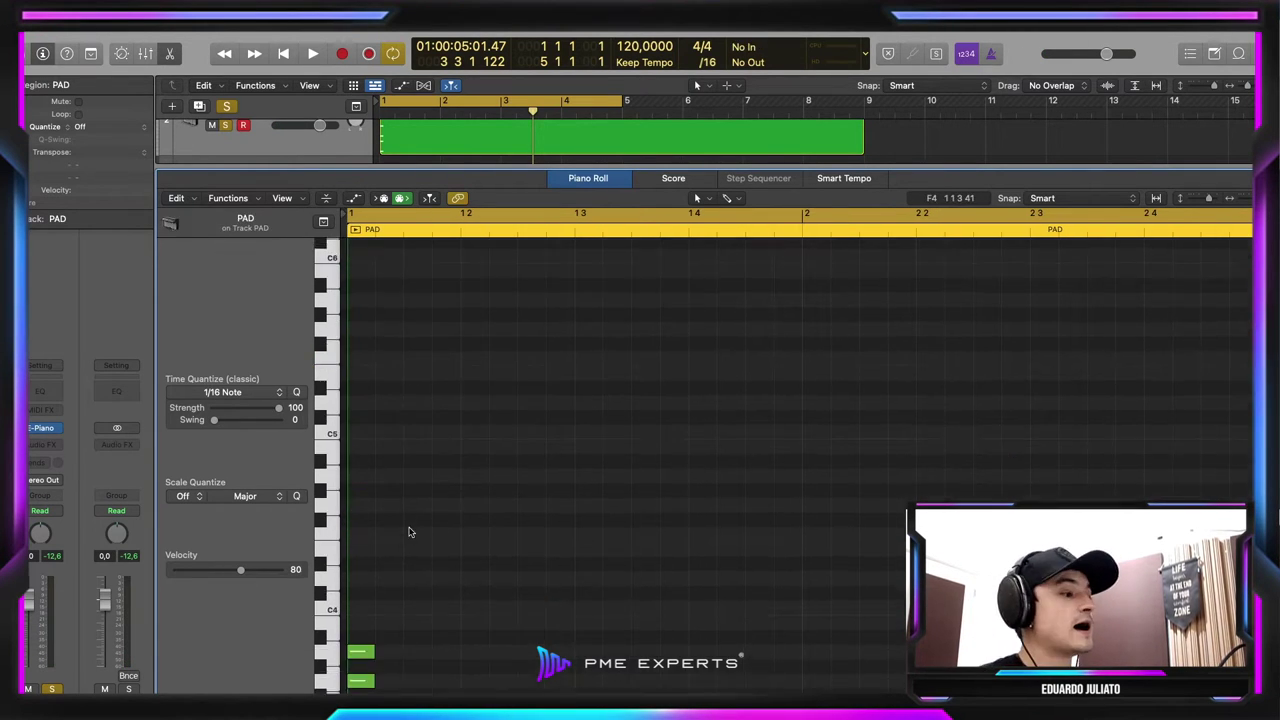
pyautogui.scroll(-5, 411, 531)
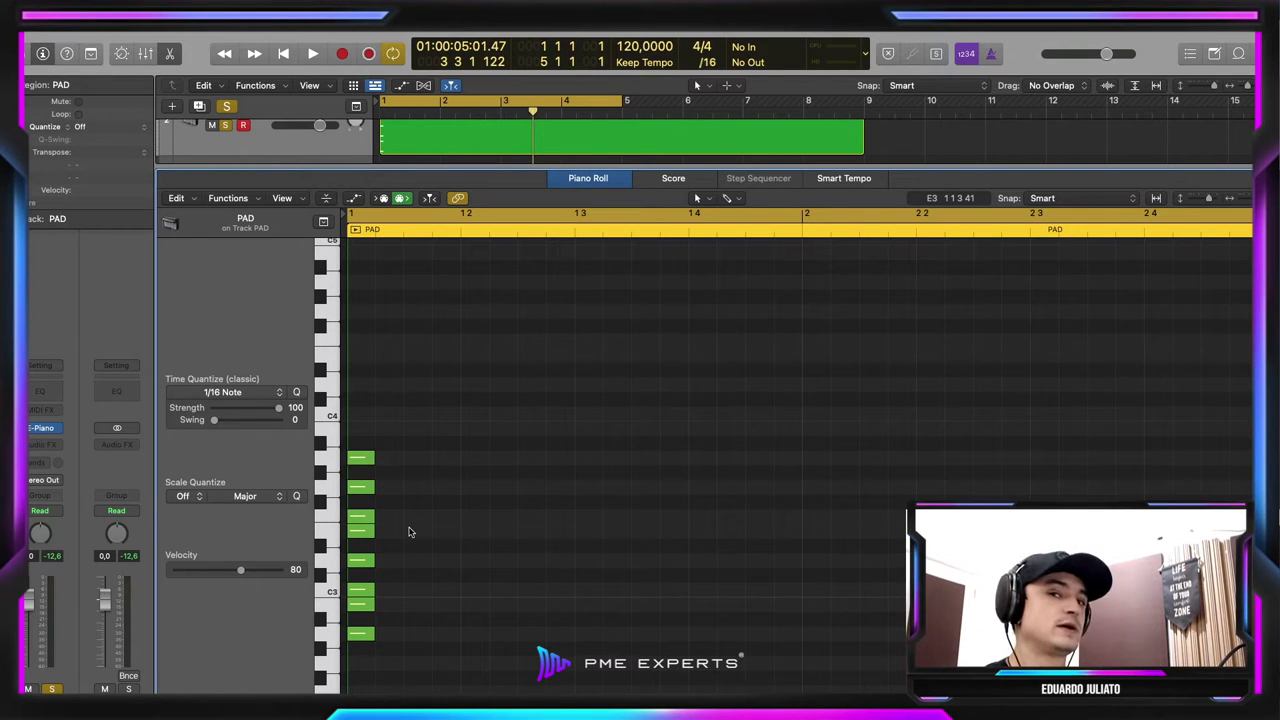
# Turn off solo on the PAD track and play the project briefly
pyautogui.click(225, 126)
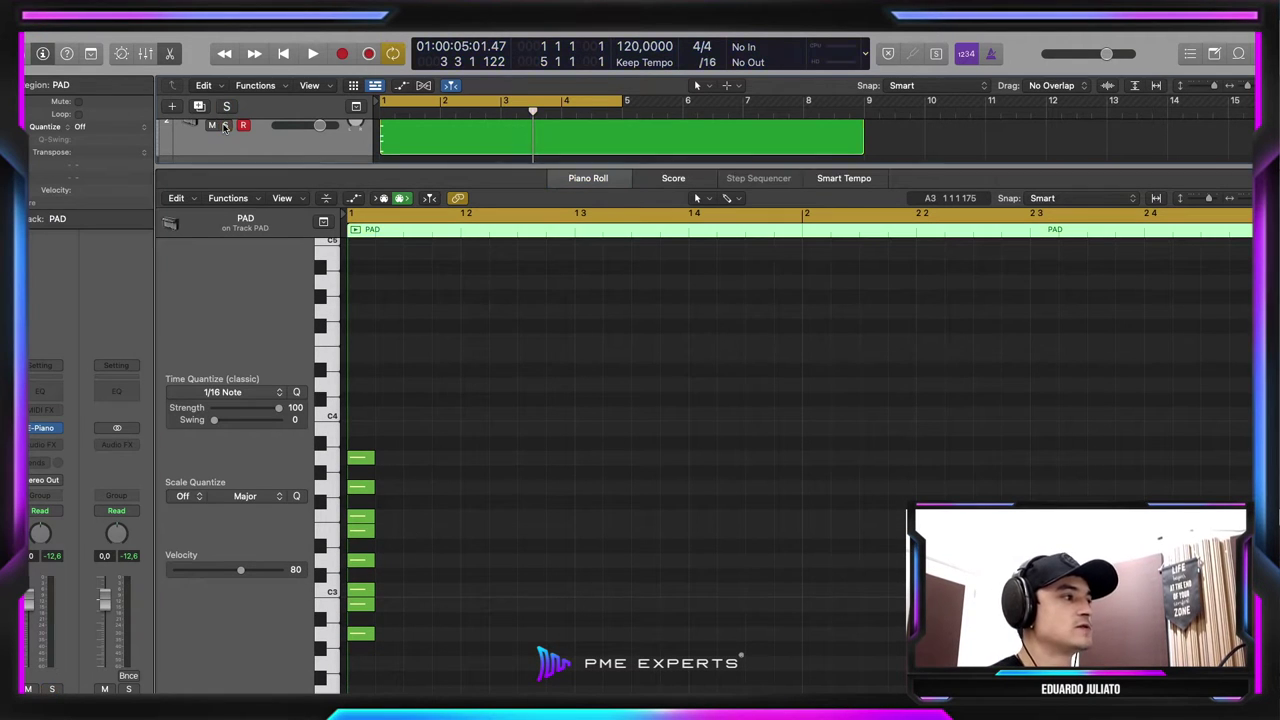
pyautogui.press('space')
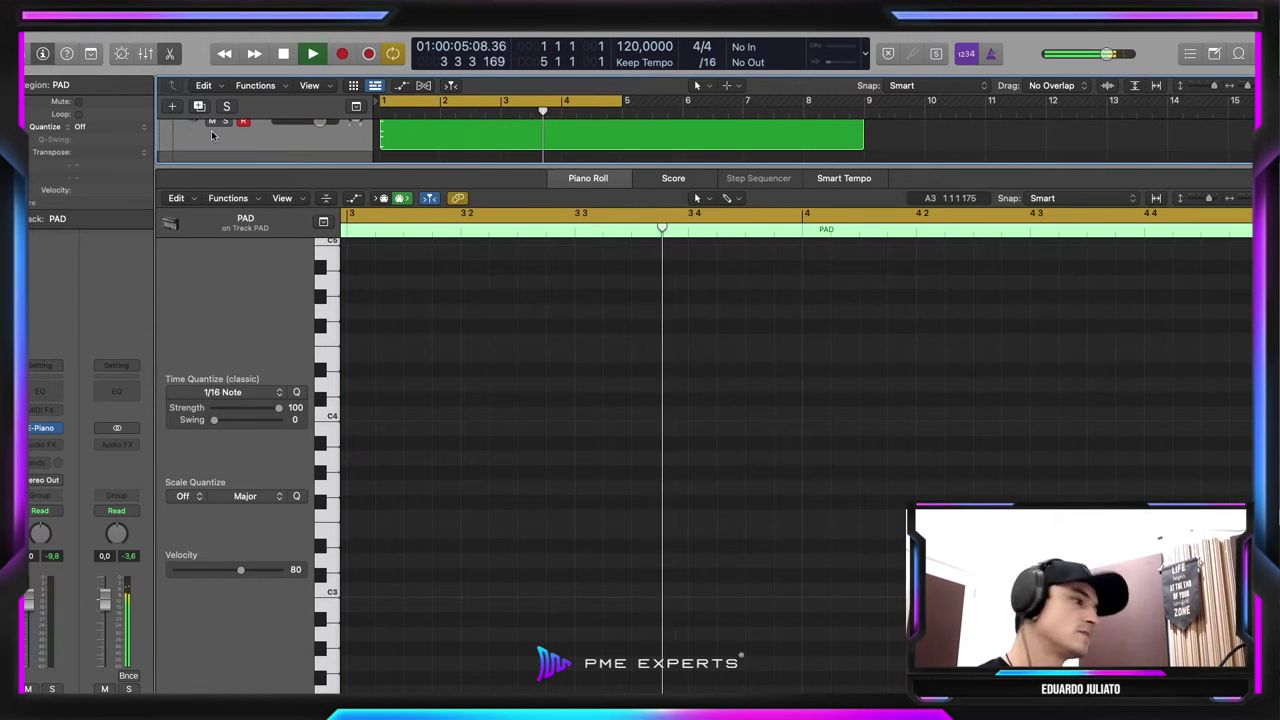
pyautogui.press('space')
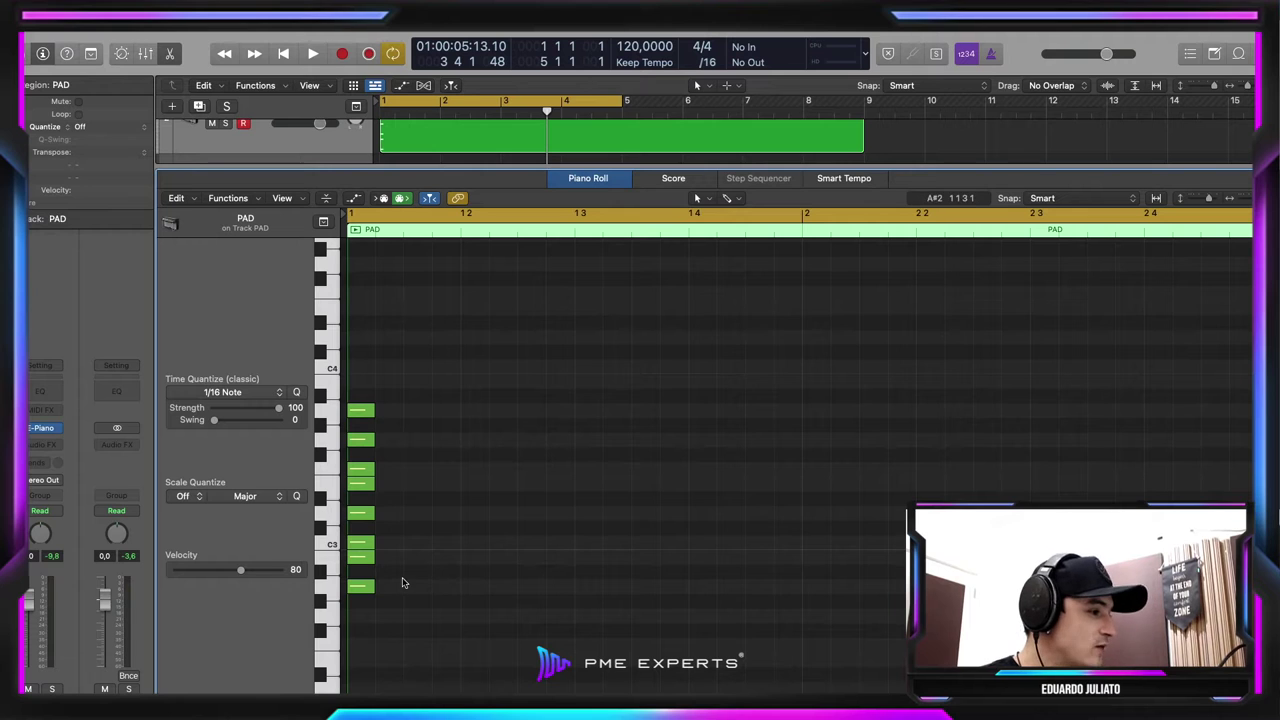
# Move the A minor scale stack to the start of bar 2 and place a one-beat A2 note at the start of bar 1
pyautogui.scroll(-1, 393, 588)
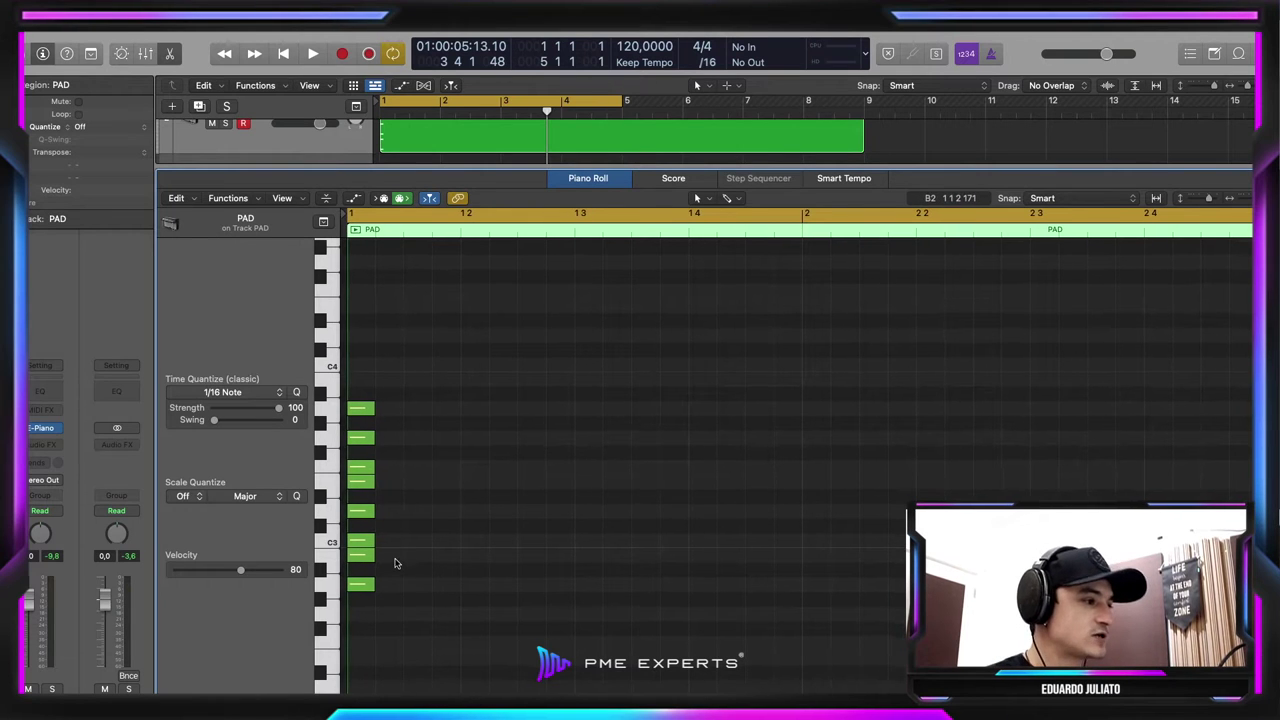
pyautogui.scroll(-1, 390, 580)
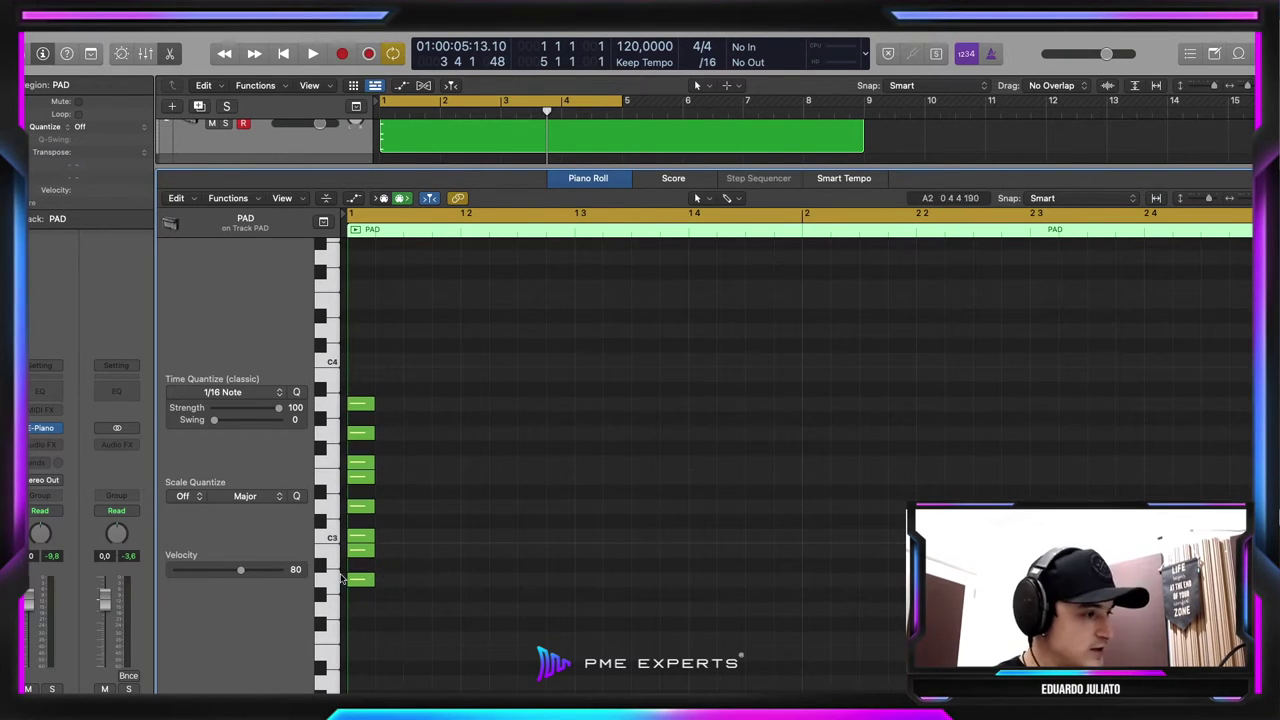
pyautogui.moveTo(816, 581); pyautogui.dragTo(461, 587)
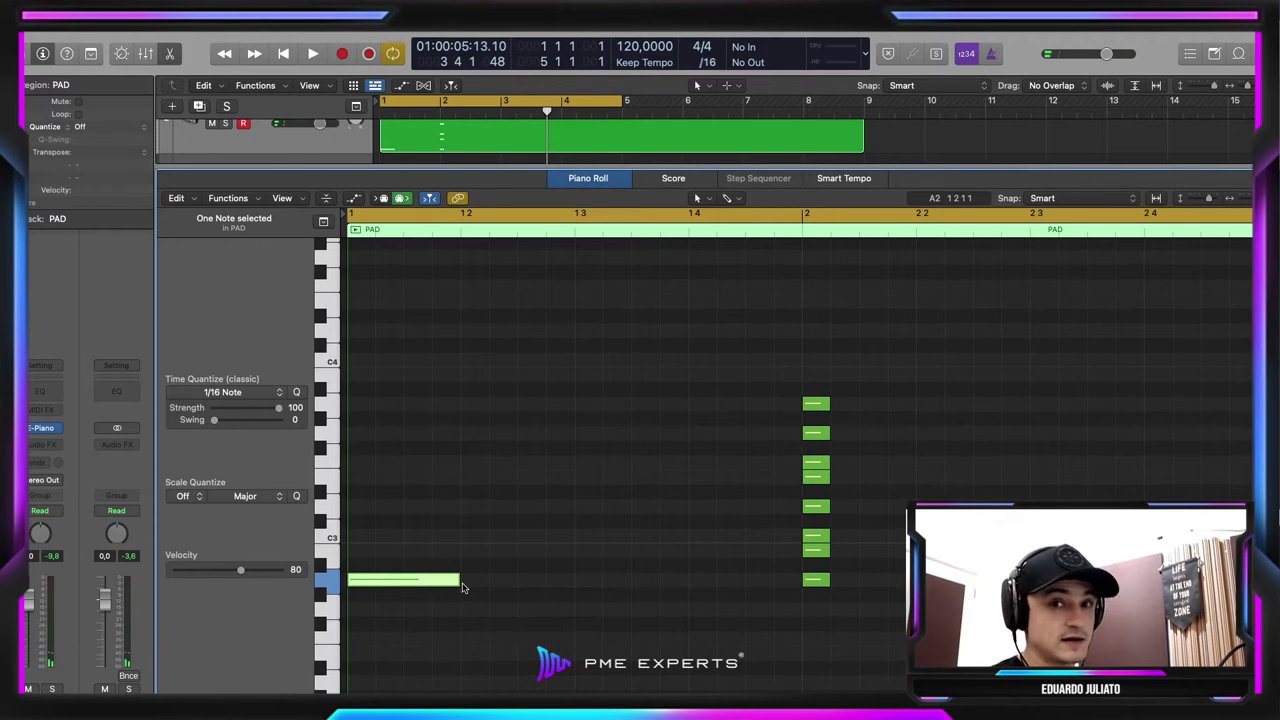
pyautogui.click(438, 589)
pyautogui.click(438, 585)
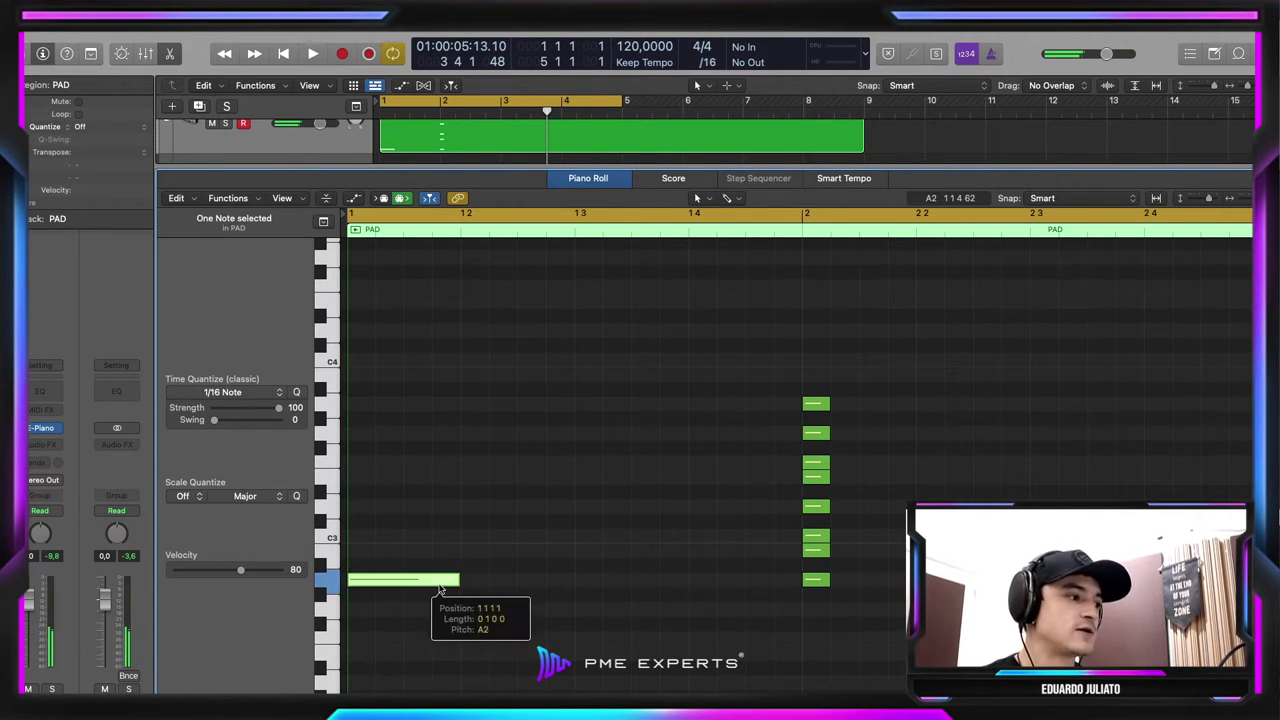
# Copy the one-beat A2 note up to E3 at the start of bar 1 and audition the copy
pyautogui.scroll(3, 438, 589)
pyautogui.scroll(-2, 438, 589)
pyautogui.scroll(-1, 438, 589)
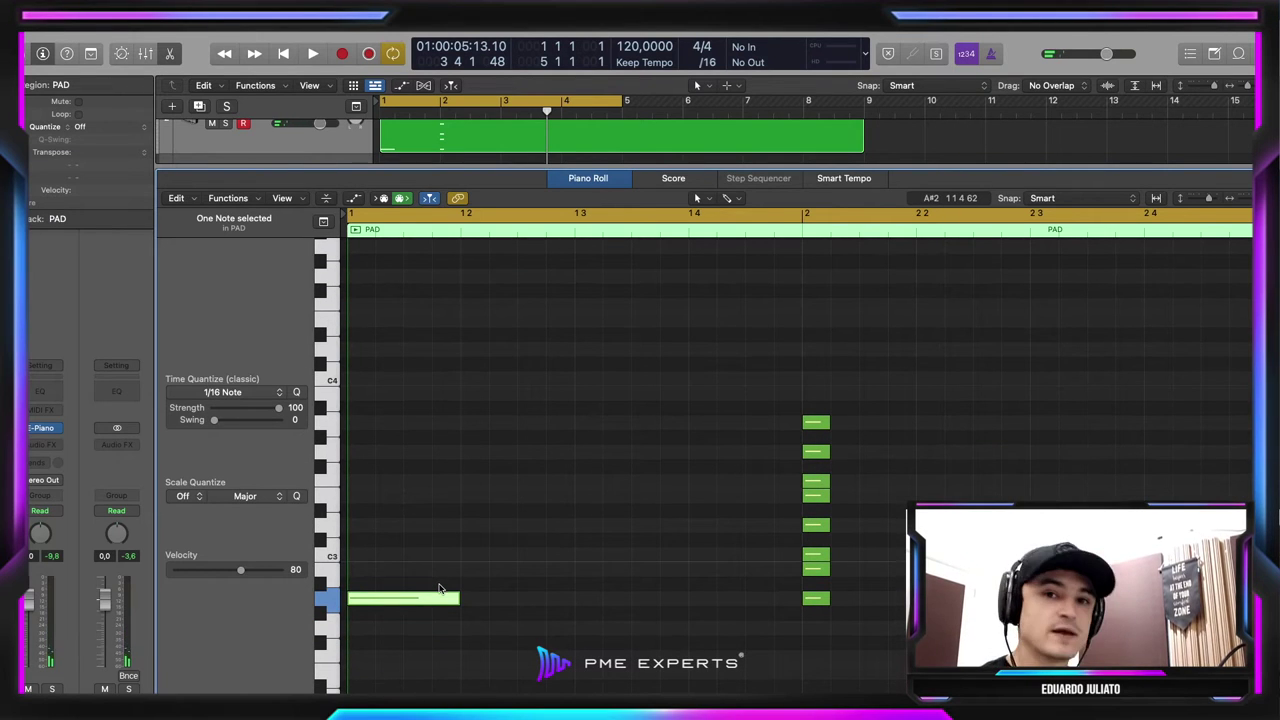
pyautogui.scroll(-1, 440, 588)
pyautogui.moveTo(397, 586); pyautogui.dragTo(386, 492)
pyautogui.click(415, 533)
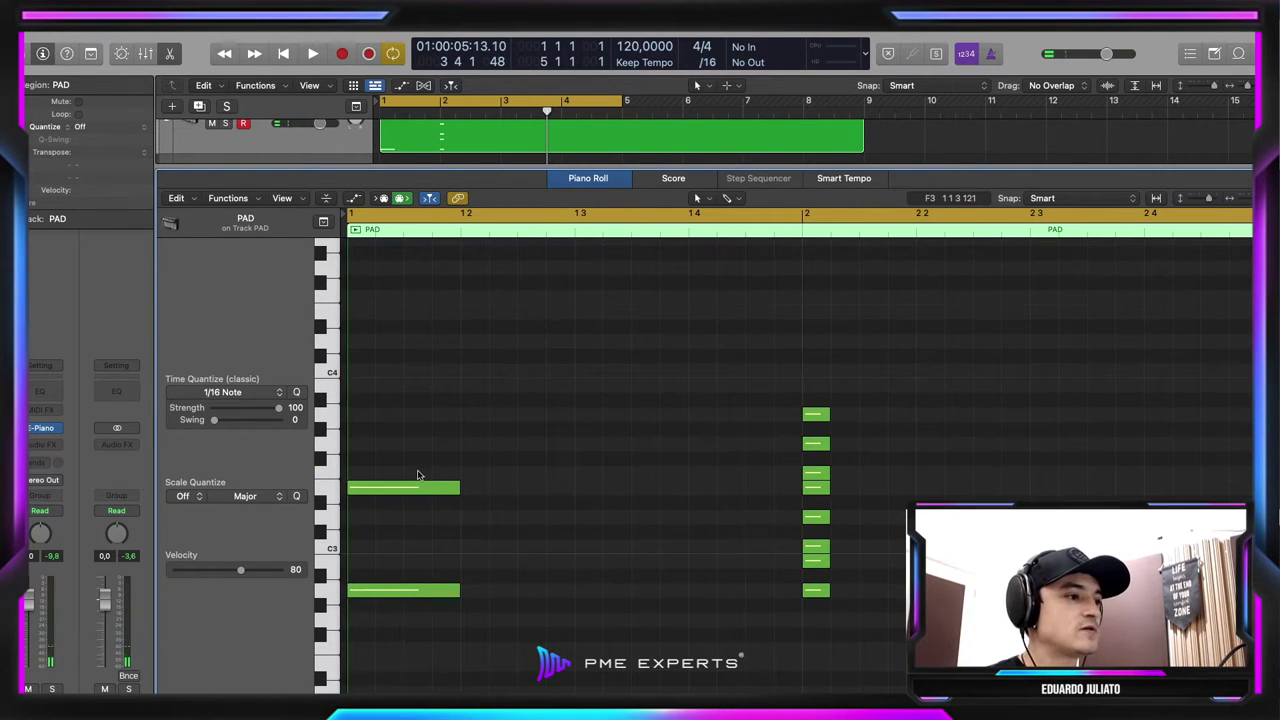
pyautogui.click(417, 490)
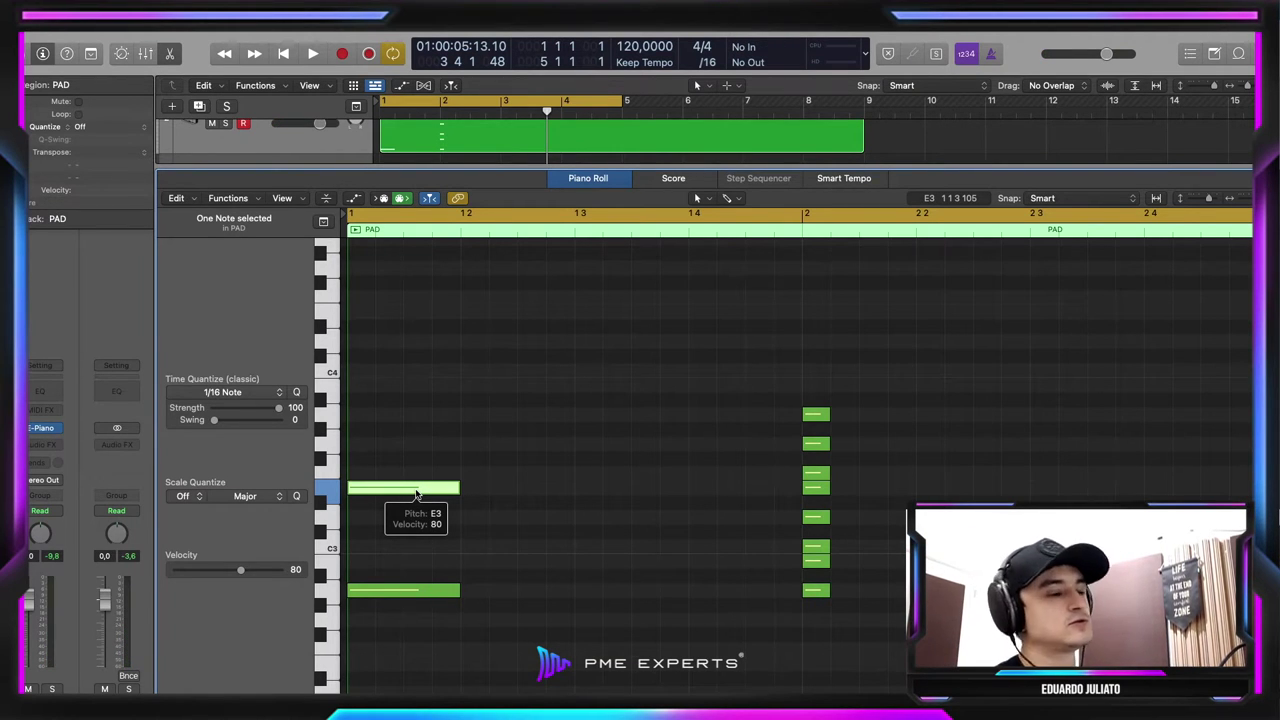
# Audition the first five notes of the scale stack in bar 2 in ascending order, from A2 to E3
pyautogui.click(818, 592)
pyautogui.click(820, 561)
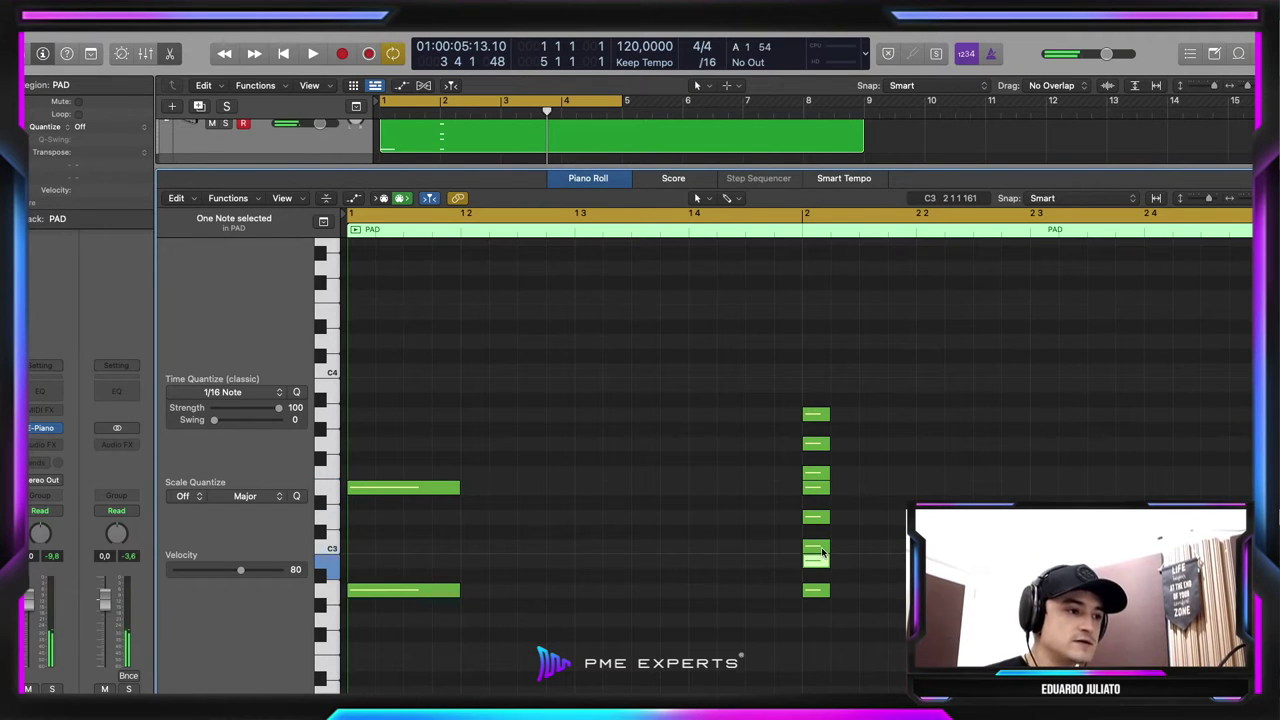
pyautogui.click(822, 551)
pyautogui.click(819, 517)
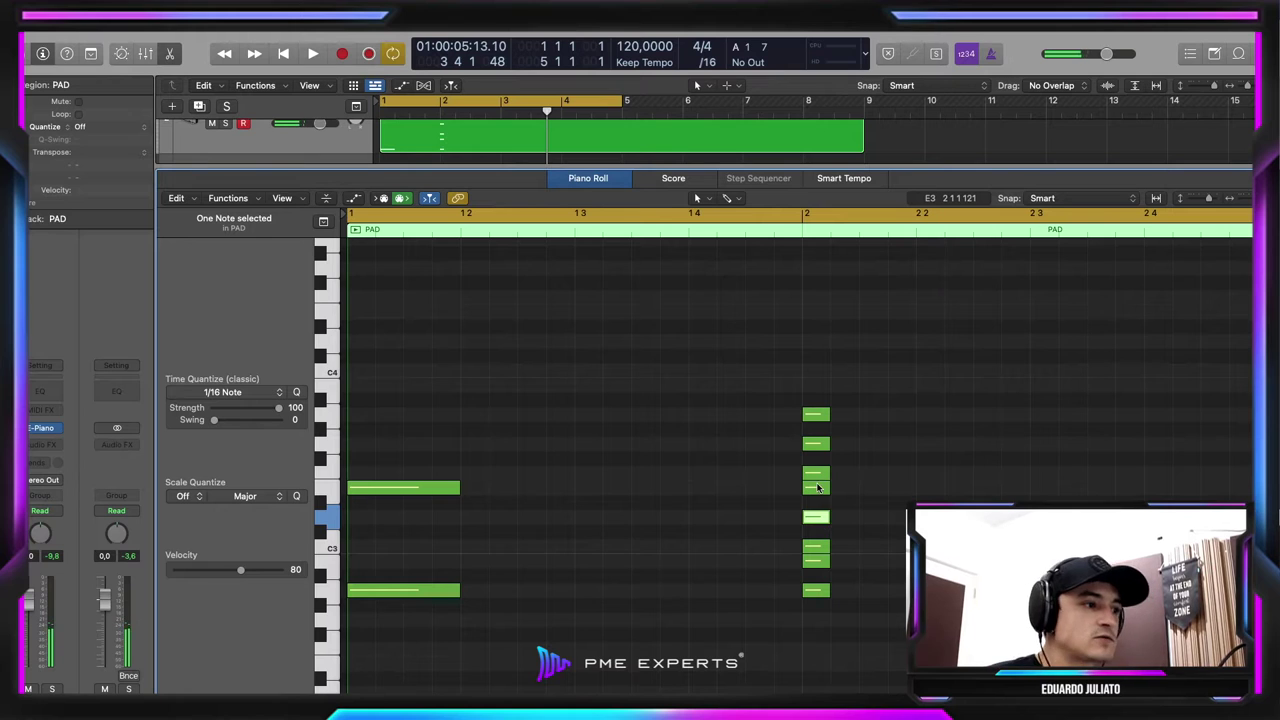
pyautogui.click(817, 489)
pyautogui.click(817, 489)
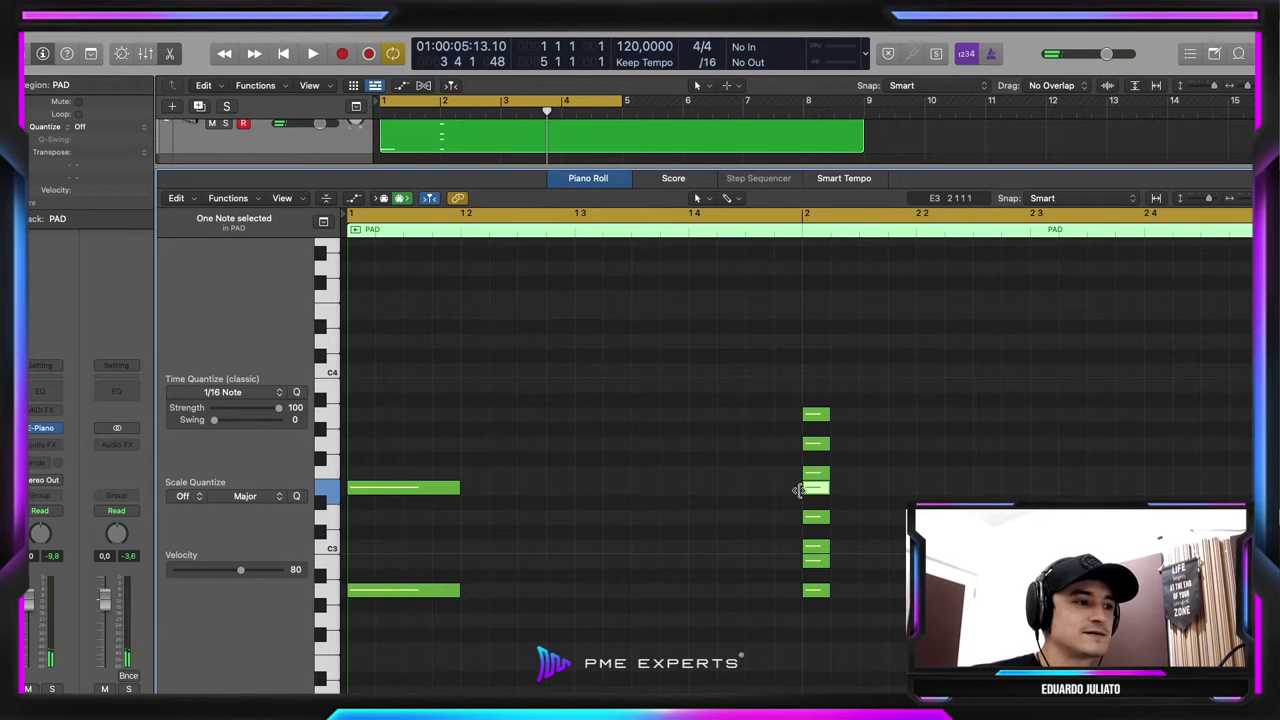
pyautogui.click(822, 490)
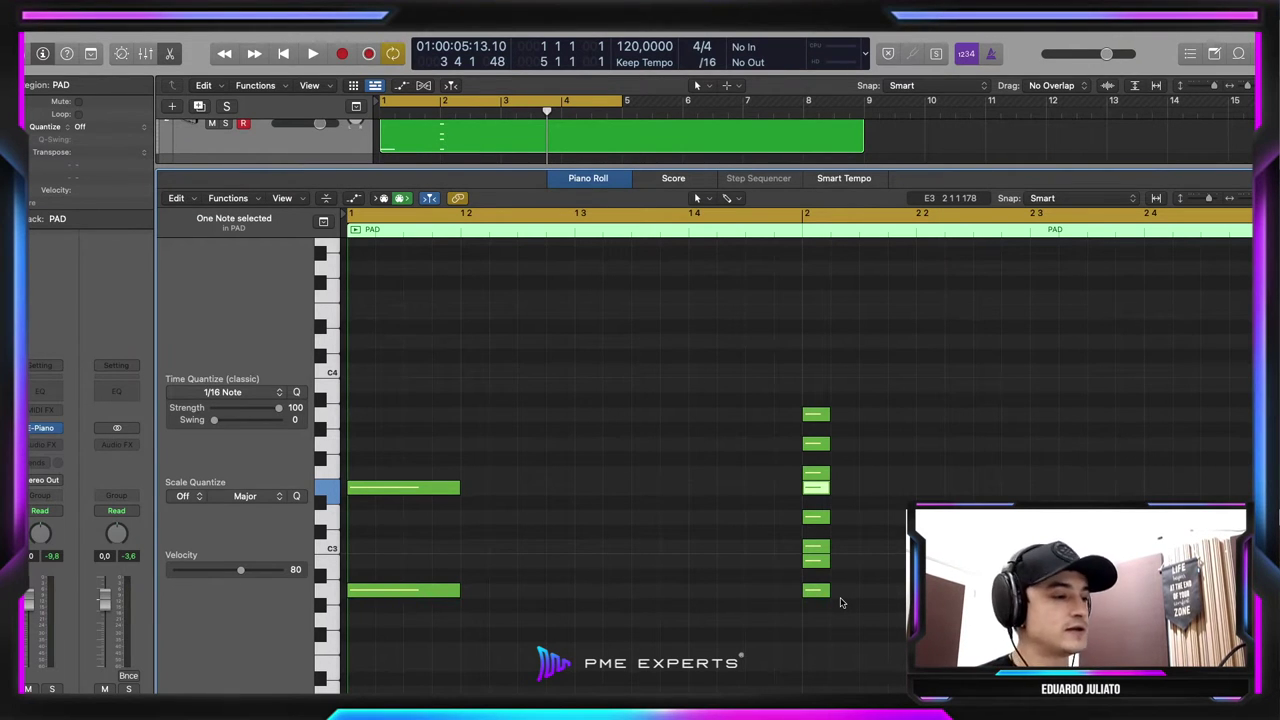
pyautogui.click(840, 602)
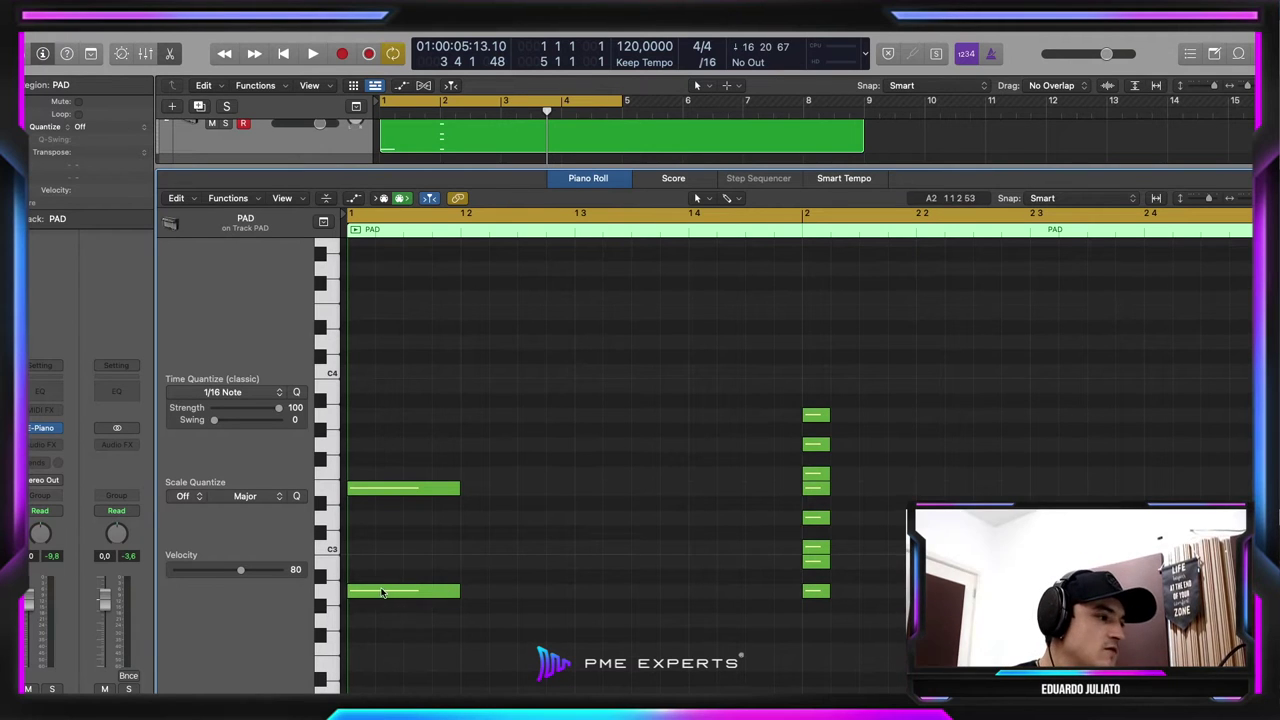
# Copy the A2 note up to C3 to complete the A minor triad in bar 1, and select all three notes to check the chord
pyautogui.click(377, 590)
pyautogui.moveTo(377, 590)
pyautogui.mouseDown()
pyautogui.moveTo(380, 535)
pyautogui.moveTo(381, 600)
pyautogui.moveTo(367, 603)
pyautogui.moveTo(377, 566)
pyautogui.mouseUp()
pyautogui.scroll(-1, 377, 566)
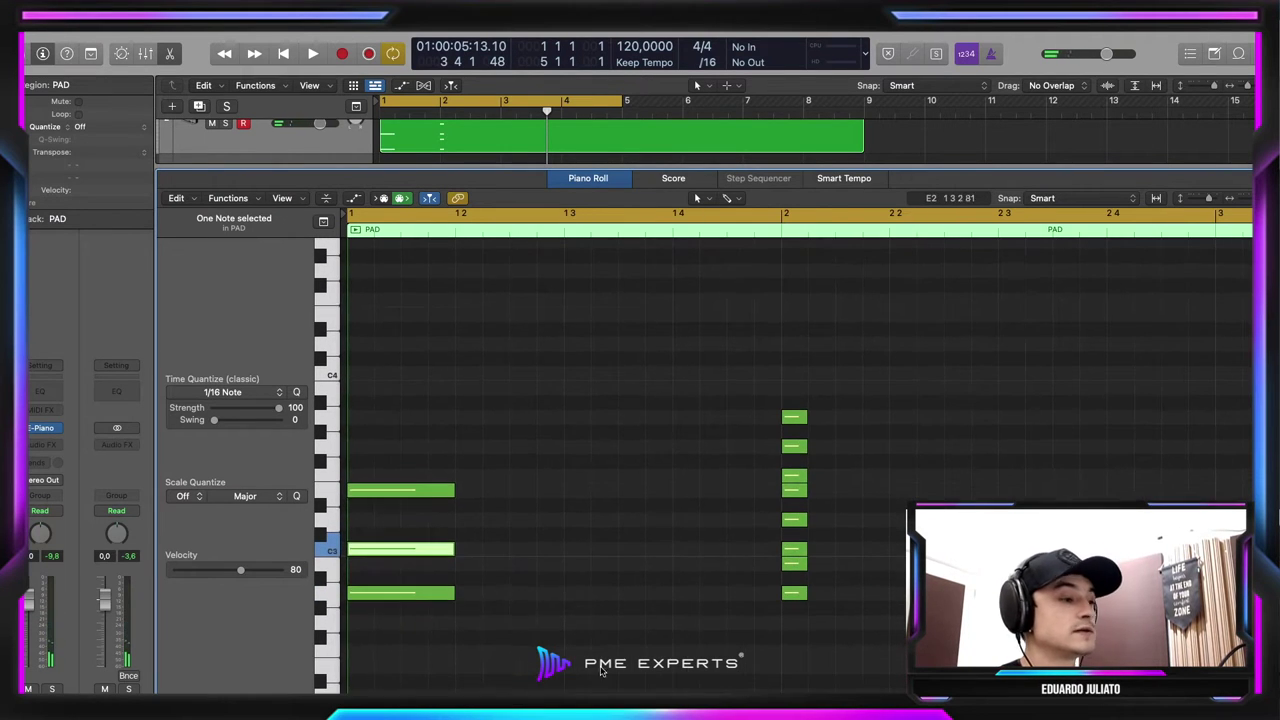
pyautogui.moveTo(513, 659); pyautogui.dragTo(391, 380)
pyautogui.click(507, 643)
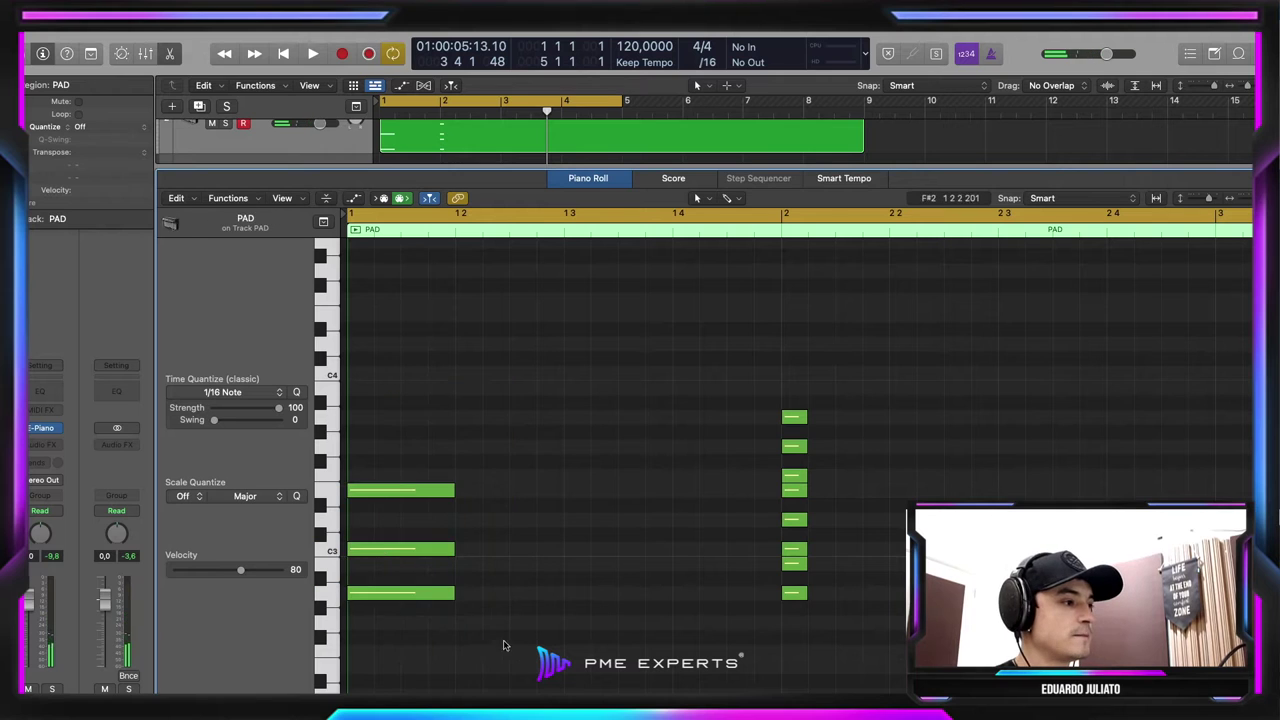
# Try the triad's middle note at C#3 to compare the A major chord, and move it back to C3
pyautogui.moveTo(392, 550); pyautogui.dragTo(392, 536)
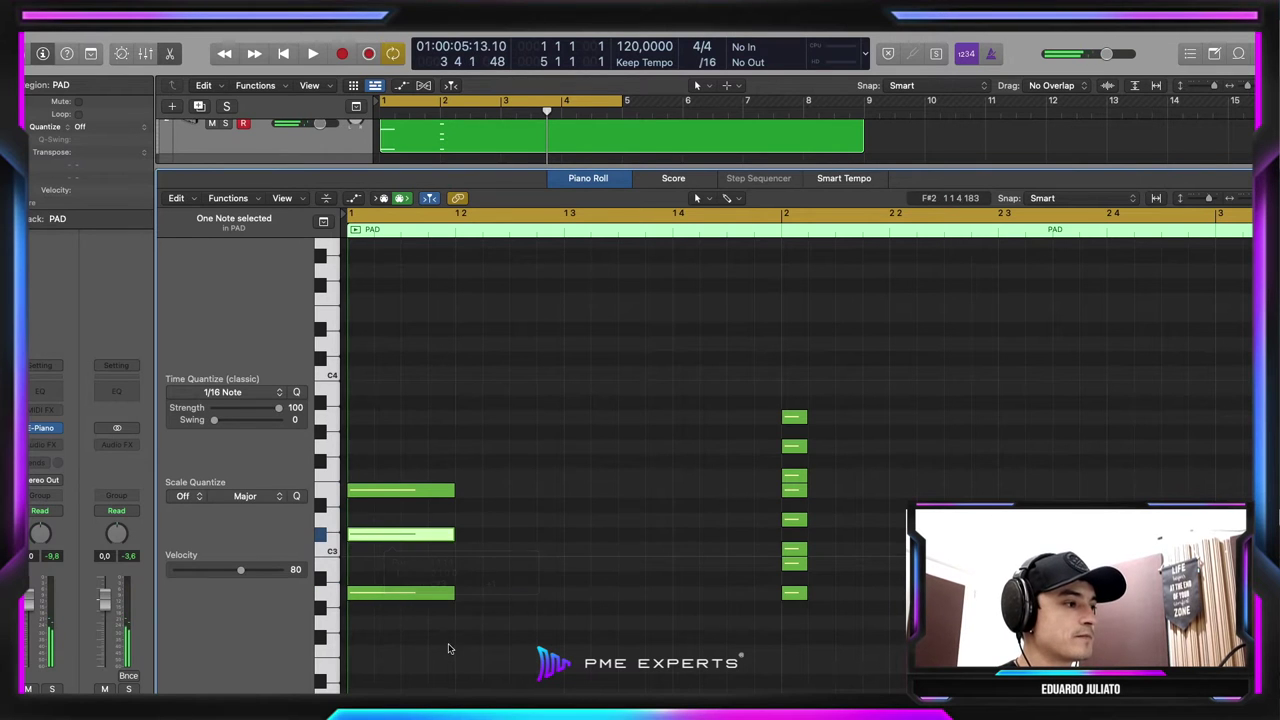
pyautogui.moveTo(443, 651); pyautogui.dragTo(419, 443)
pyautogui.scroll(-3, 420, 443)
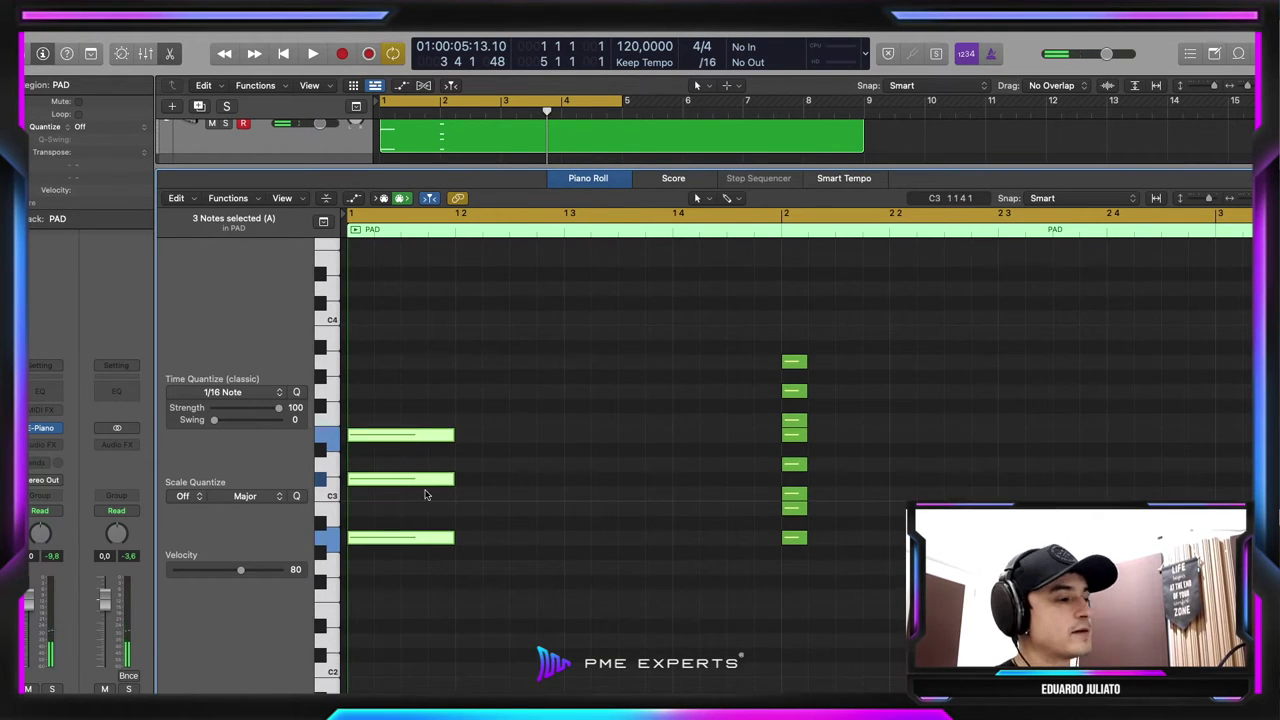
pyautogui.scroll(3, 430, 500)
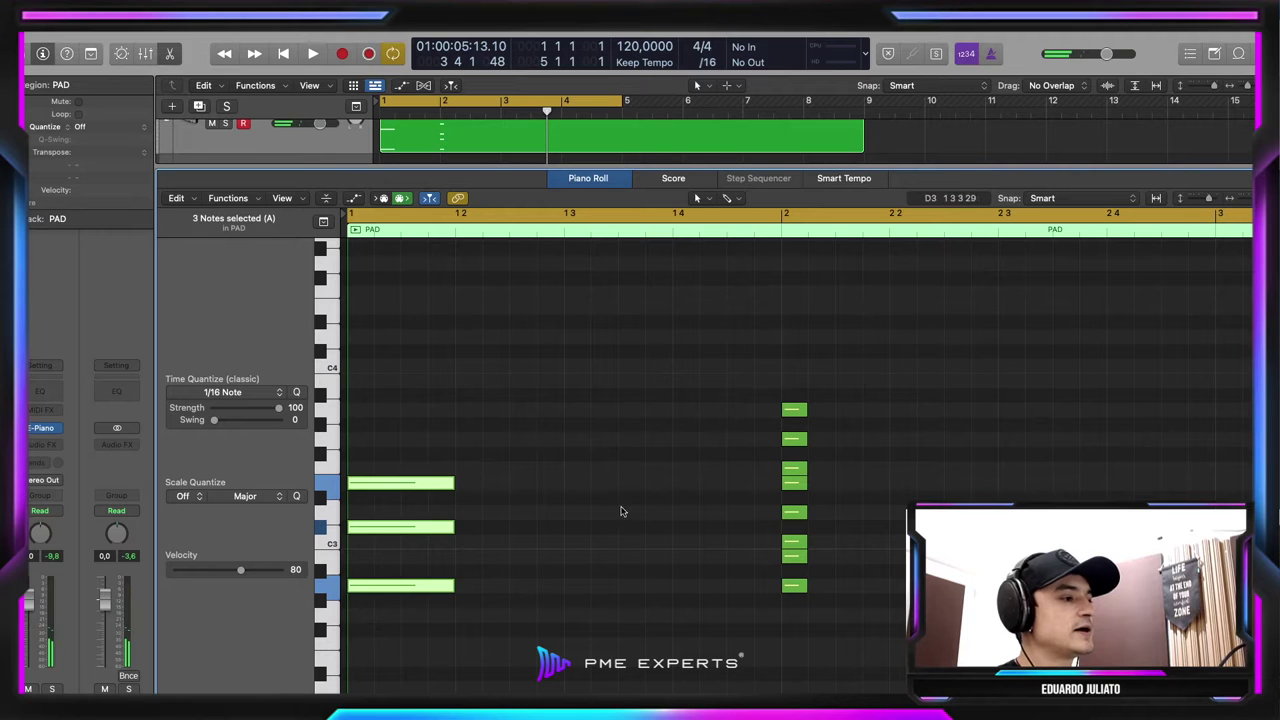
pyautogui.click(776, 537)
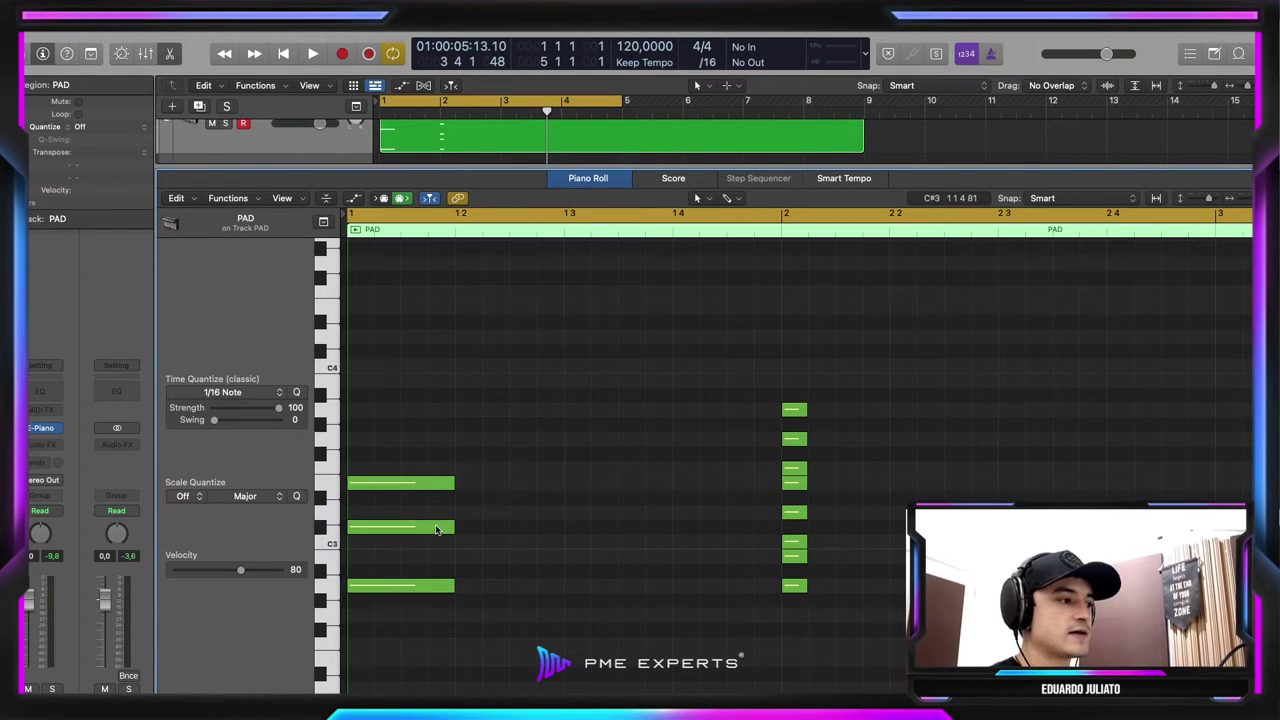
pyautogui.moveTo(436, 530); pyautogui.dragTo(440, 543)
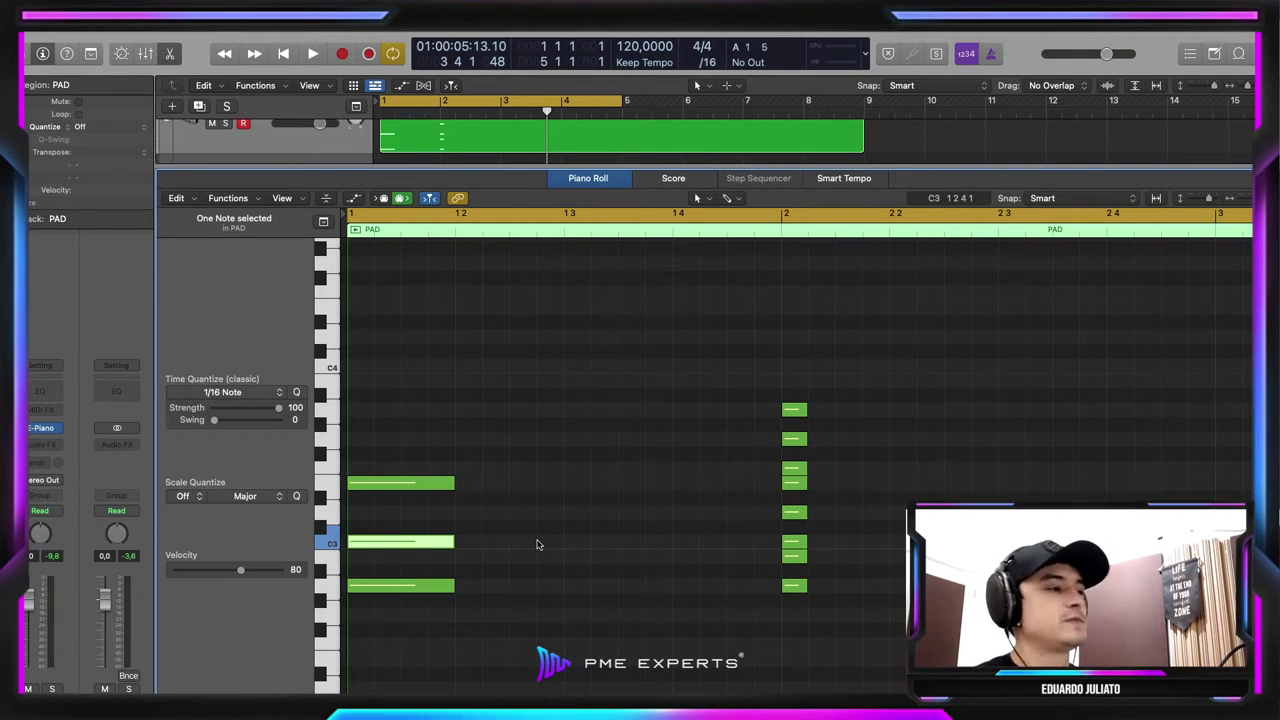
pyautogui.click(537, 544)
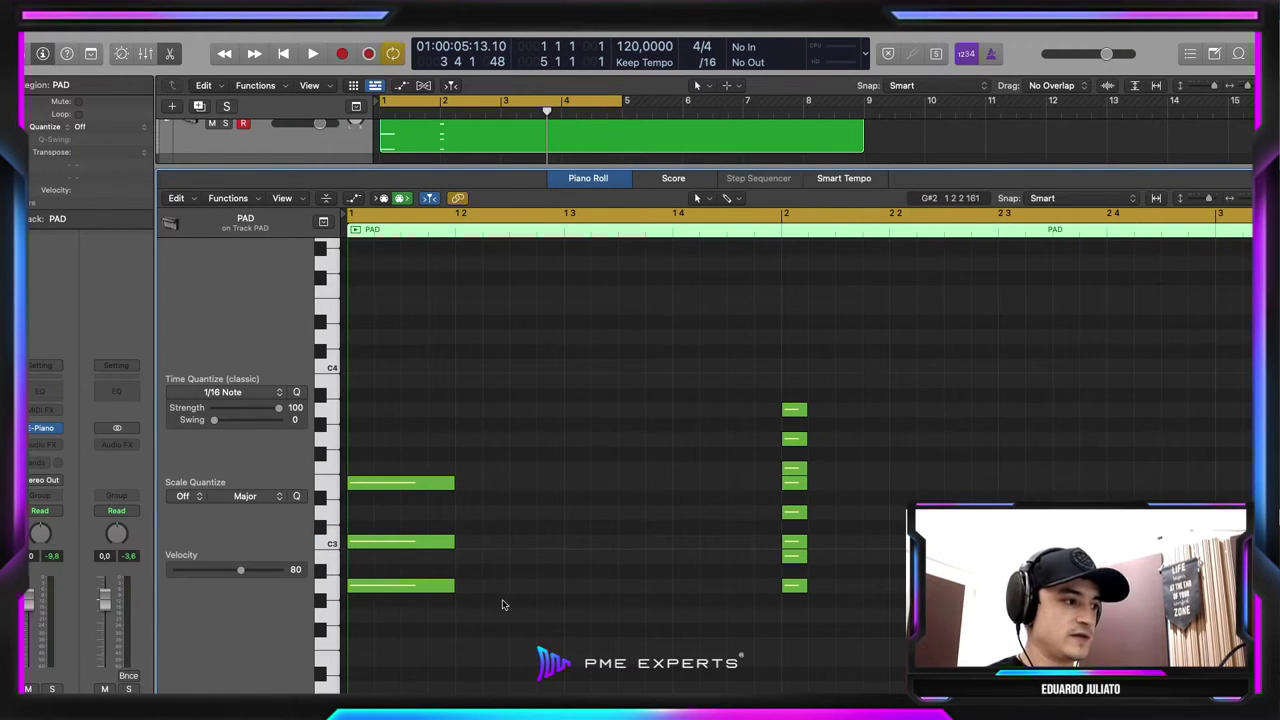
# Select the three notes of the A minor triad to check the chord name, and audition C3 in the scale stack
pyautogui.moveTo(505, 604); pyautogui.dragTo(398, 384)
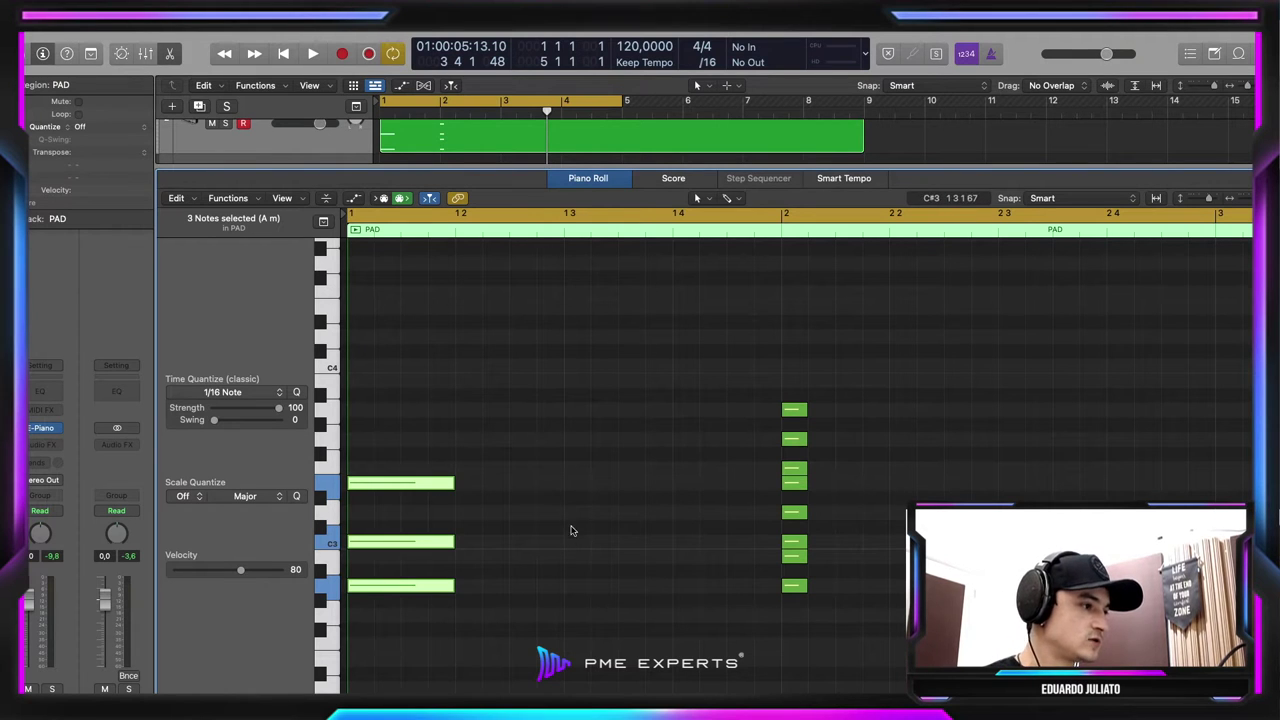
pyautogui.scroll(-1, 653, 540)
pyautogui.click(793, 533)
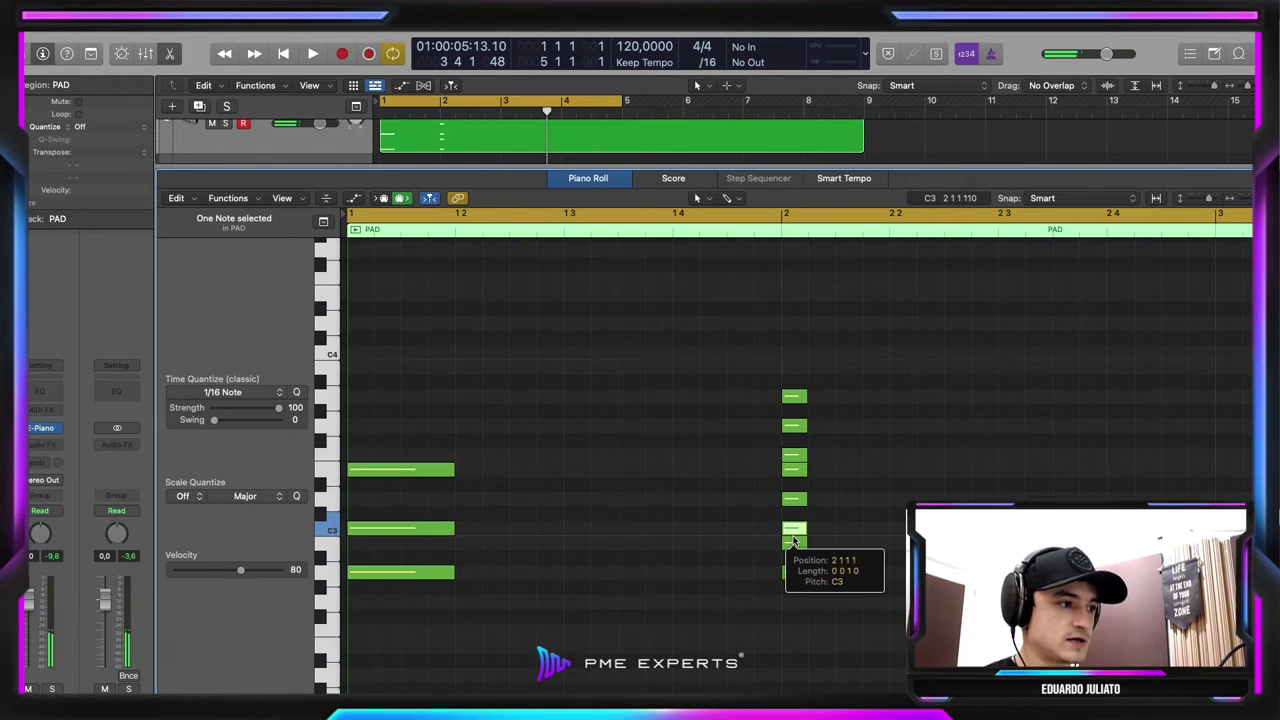
pyautogui.moveTo(793, 540); pyautogui.dragTo(794, 537)
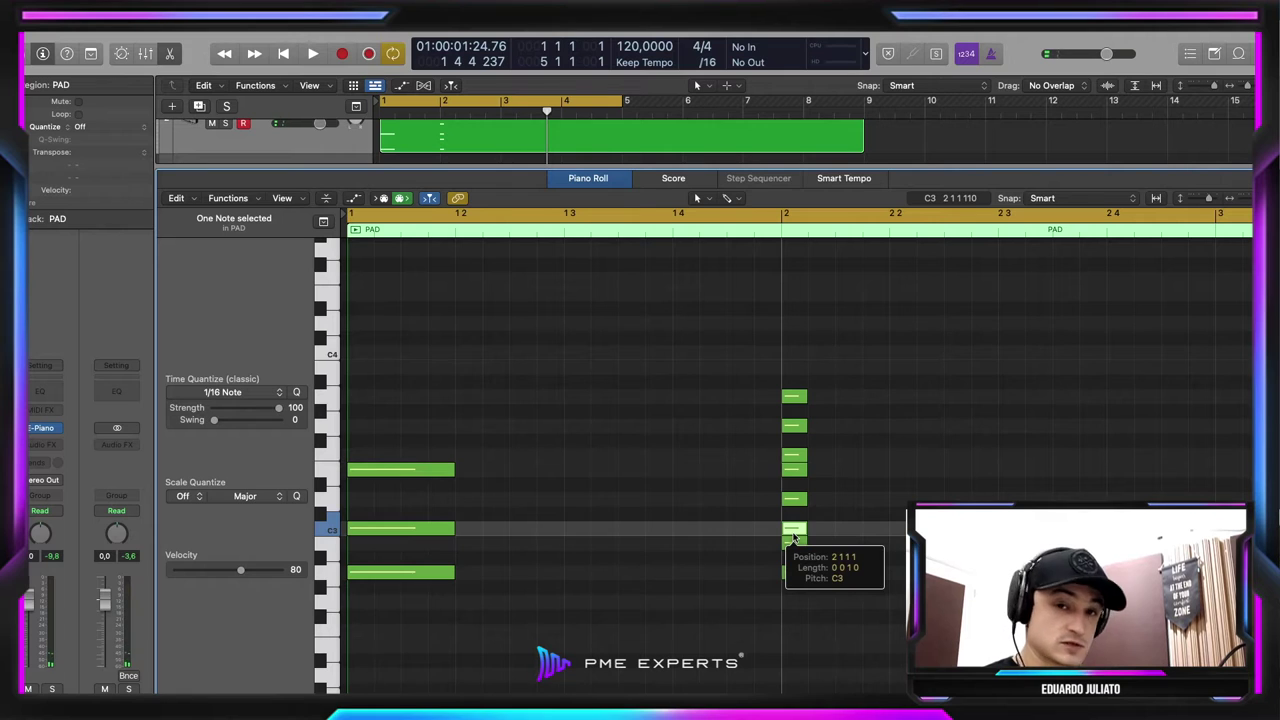
# Copy the A minor triad to beat 3 of bar 1, transposed up so that its root is C3
pyautogui.click(651, 590)
pyautogui.moveTo(597, 619); pyautogui.dragTo(269, 370)
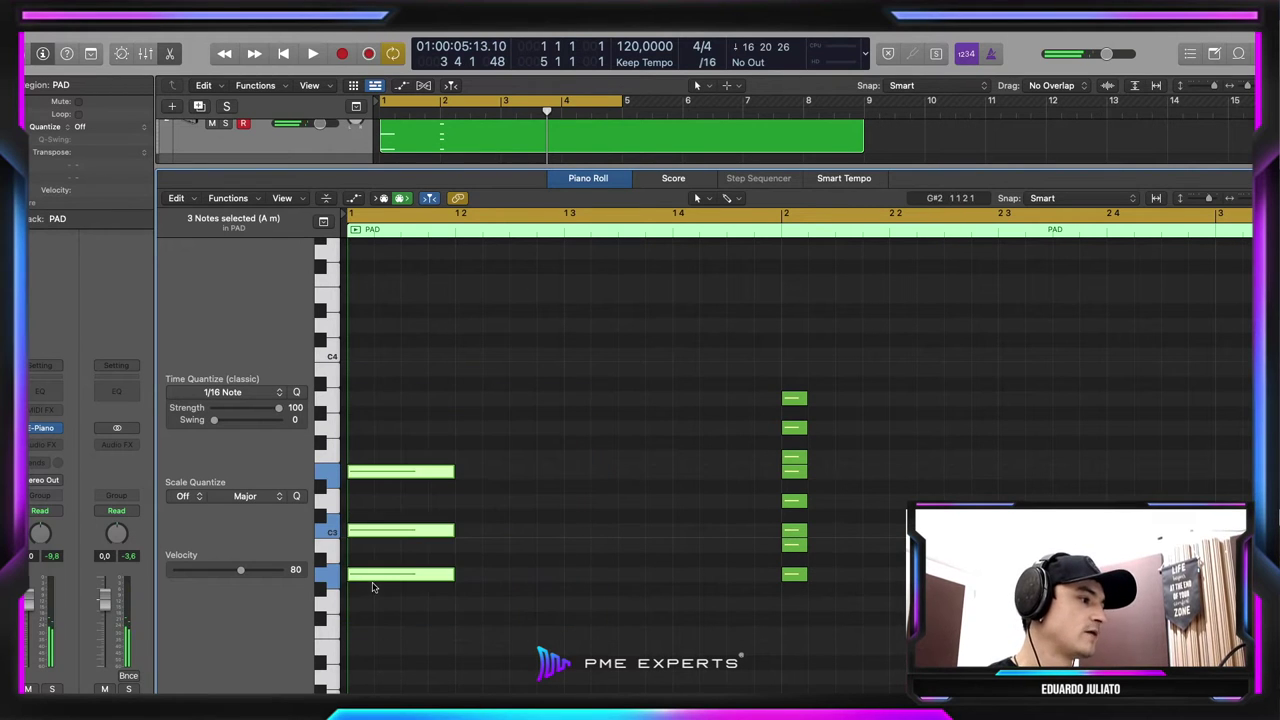
pyautogui.moveTo(381, 577); pyautogui.dragTo(598, 534)
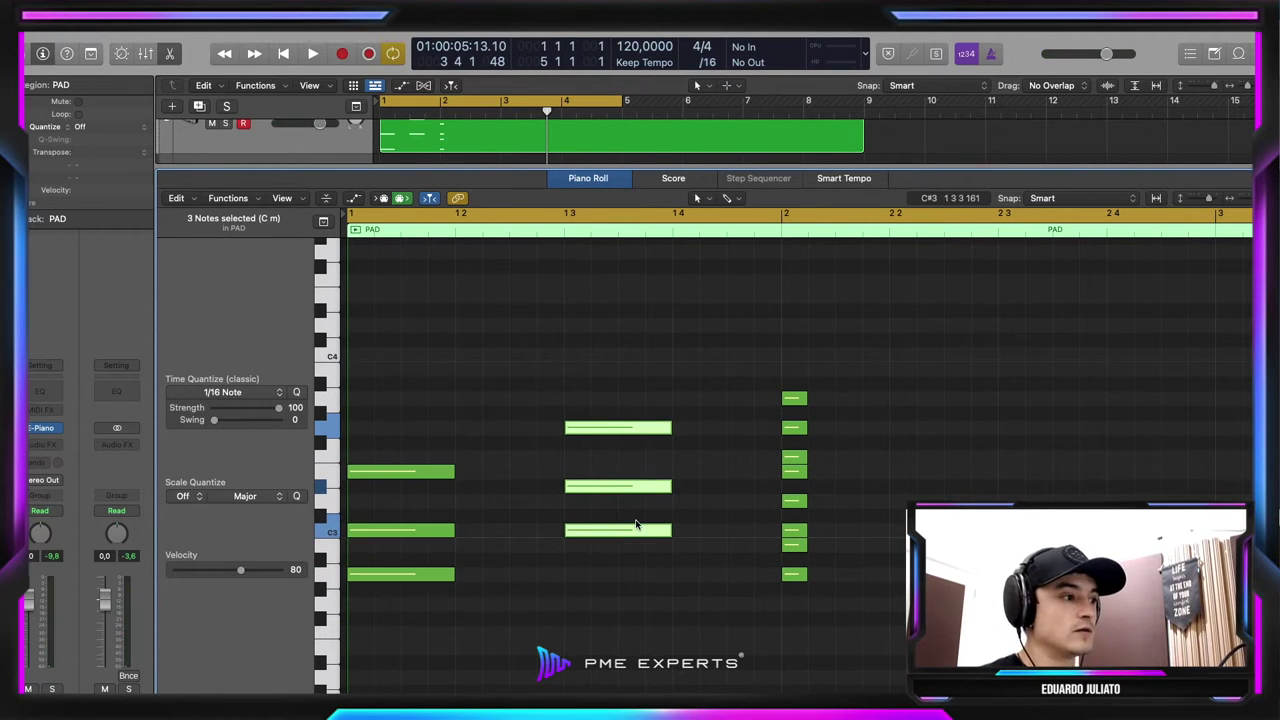
# Check the copied chord at beat 3 and raise its middle note to E3 so that it fits the scale
pyautogui.click(600, 488)
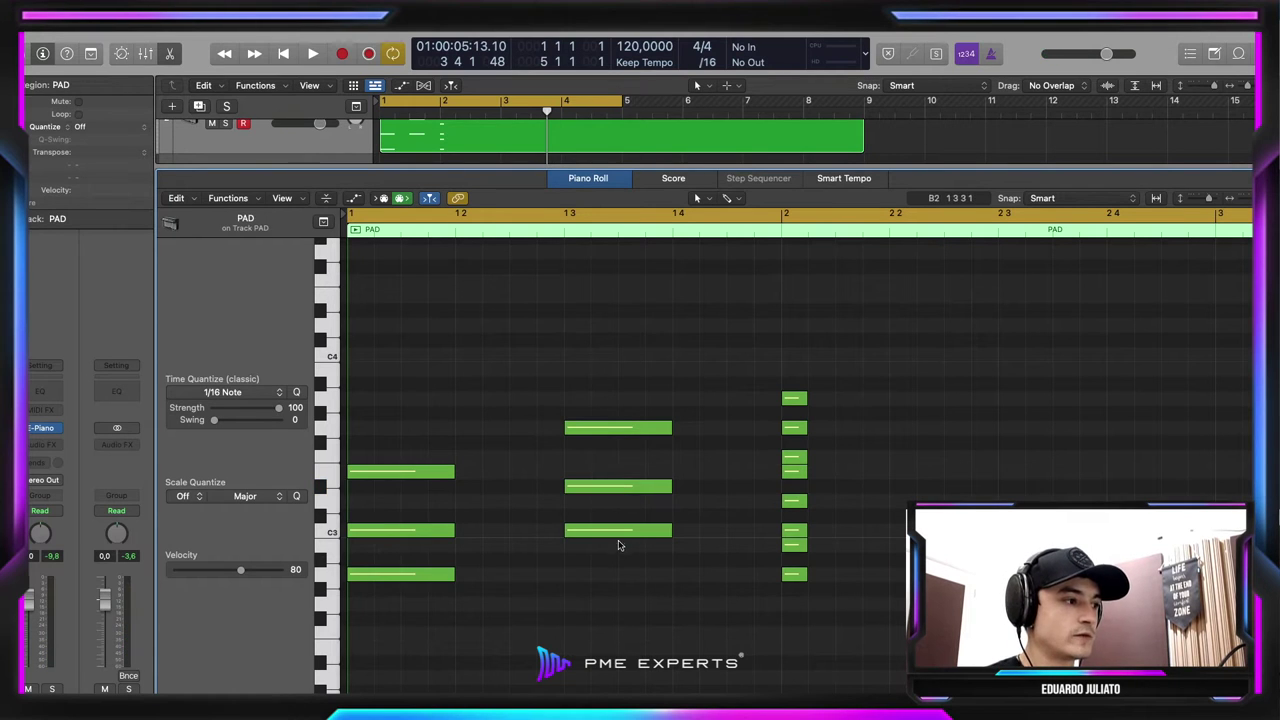
pyautogui.moveTo(630, 588); pyautogui.dragTo(598, 418)
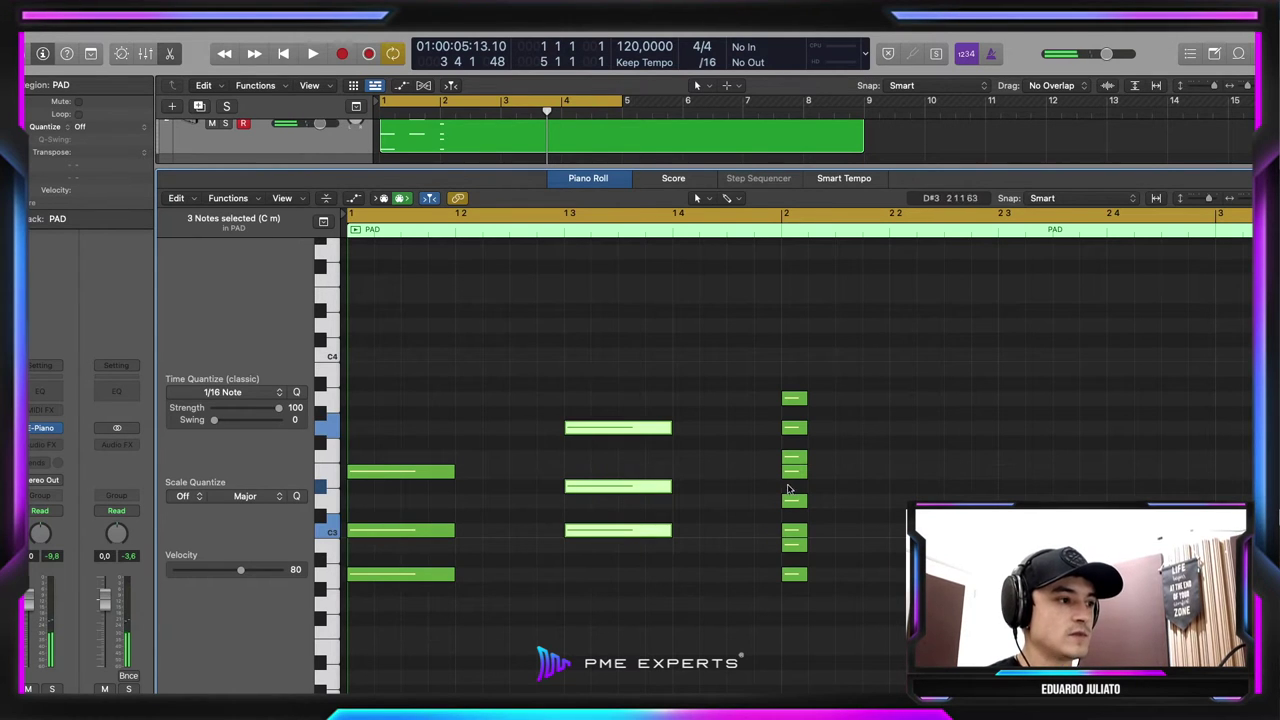
pyautogui.moveTo(652, 487); pyautogui.dragTo(621, 471)
# Compare the chord at beat 3 with the eight-note scale stack in bar 2, and audition D3 in the stack
pyautogui.moveTo(872, 606); pyautogui.dragTo(786, 258)
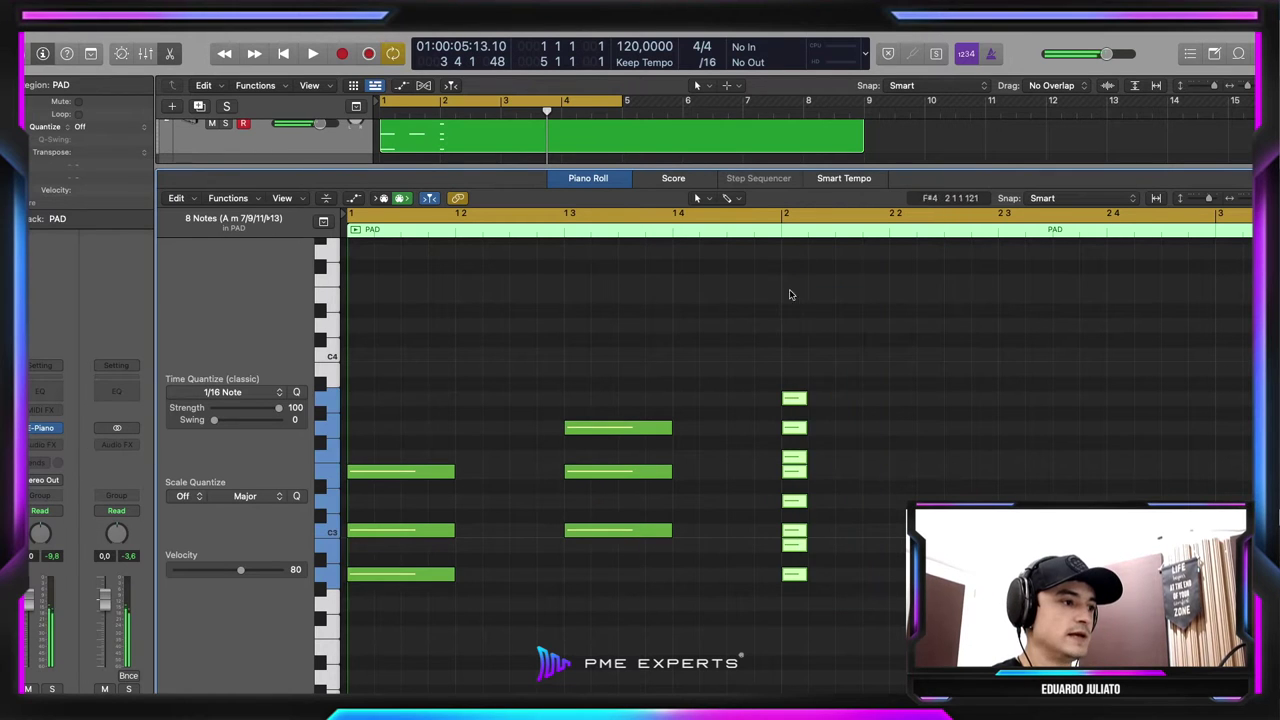
pyautogui.moveTo(612, 546); pyautogui.dragTo(608, 281)
pyautogui.hscroll(1, 791, 512)
pyautogui.click(790, 503)
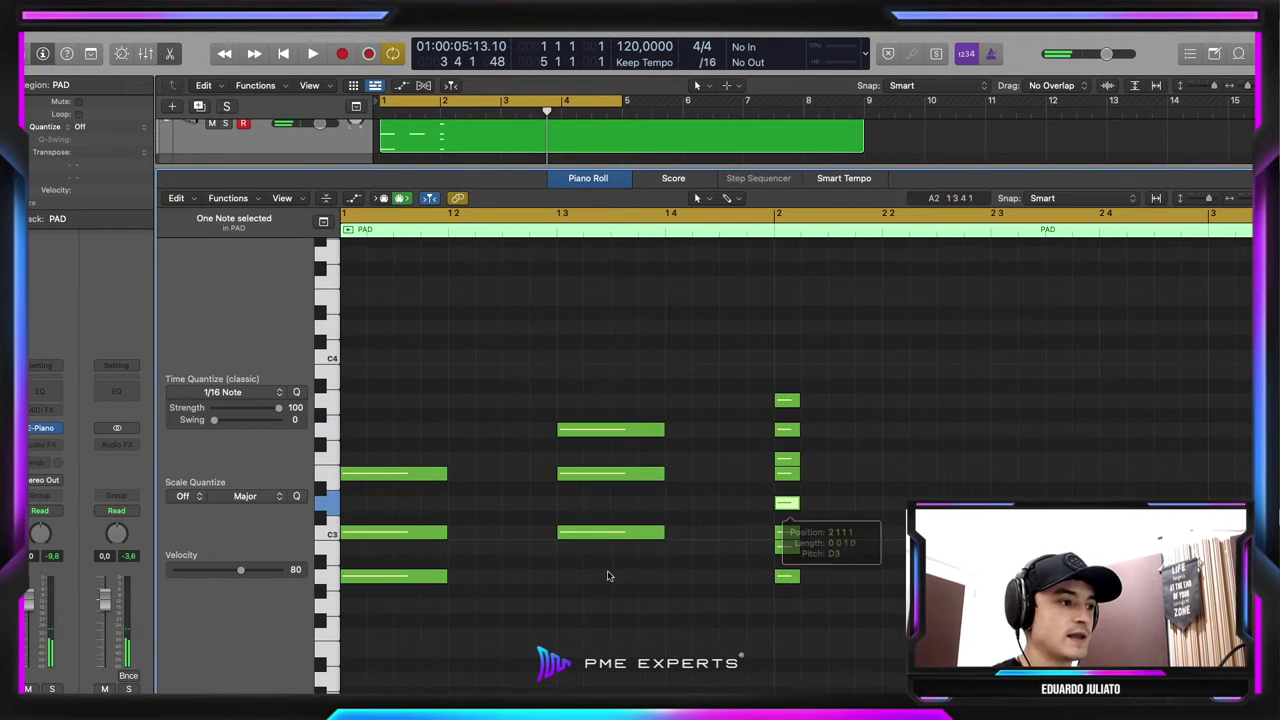
# Copy the C major triad to beat 4 of bar 1 with its root on D3, and lower its middle note to F3
pyautogui.moveTo(607, 572); pyautogui.dragTo(604, 424)
pyautogui.moveTo(604, 544); pyautogui.dragTo(713, 514)
pyautogui.moveTo(712, 444); pyautogui.dragTo(707, 458)
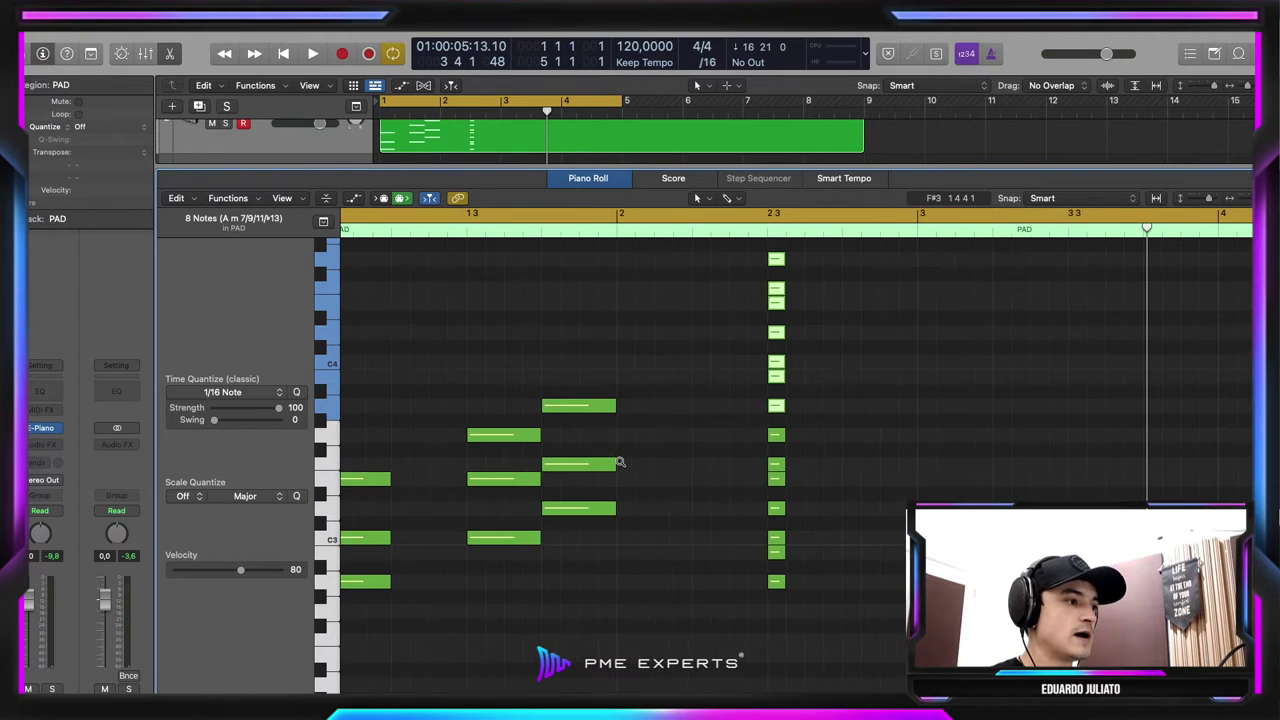
# Audition E3 in the scale stack and copy the D minor triad to beat 1 of bar 2 with its root on E3
pyautogui.hscroll(2, 660, 470)
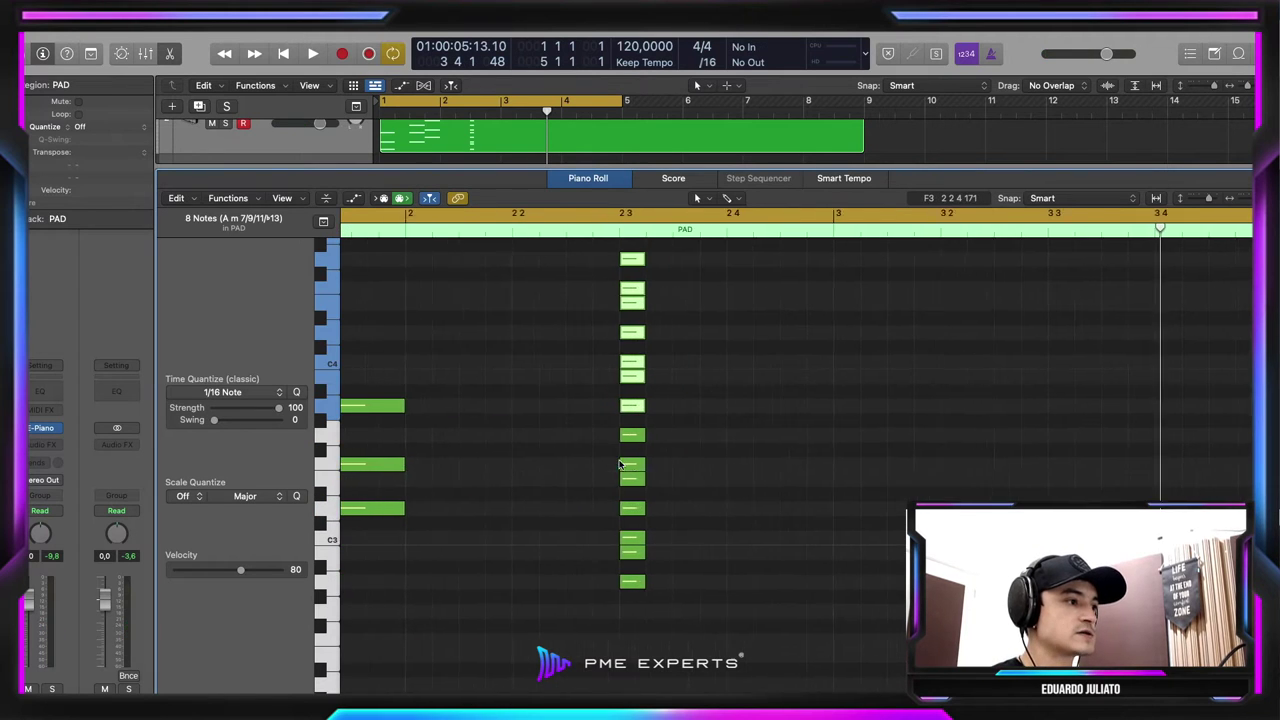
pyautogui.hscroll(-3, 660, 470)
pyautogui.click(919, 481)
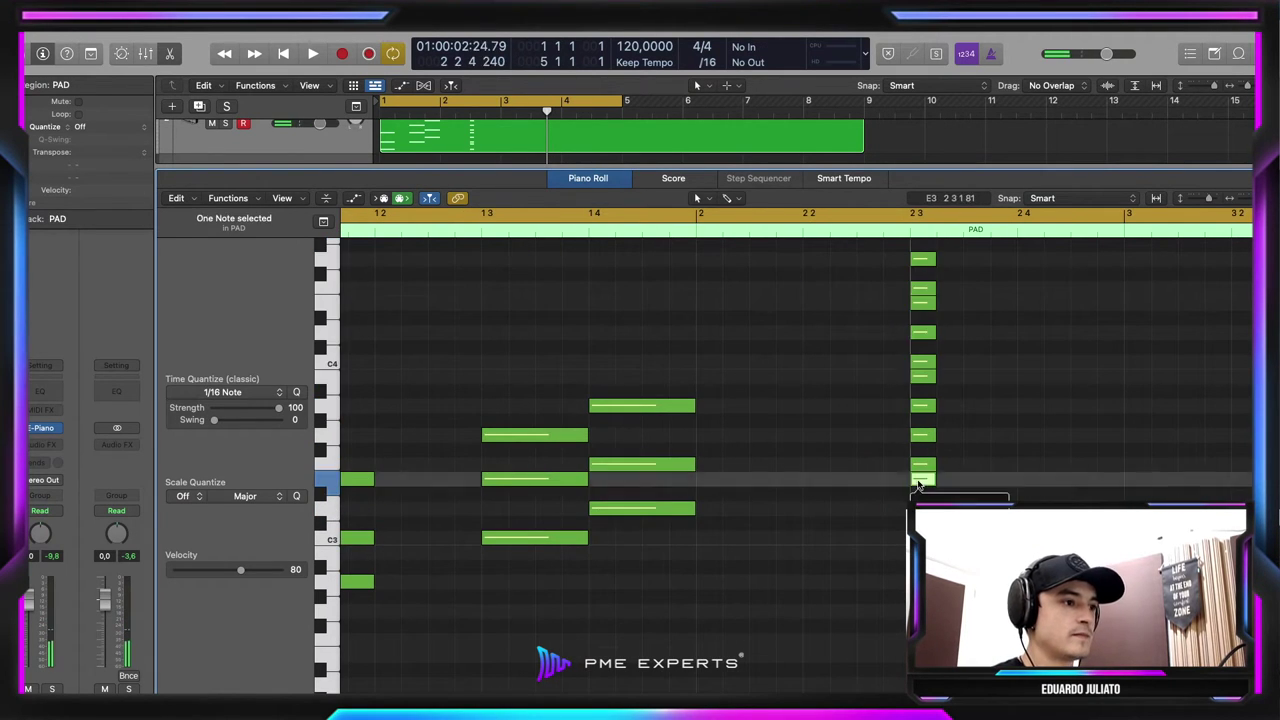
pyautogui.moveTo(698, 535); pyautogui.dragTo(657, 317)
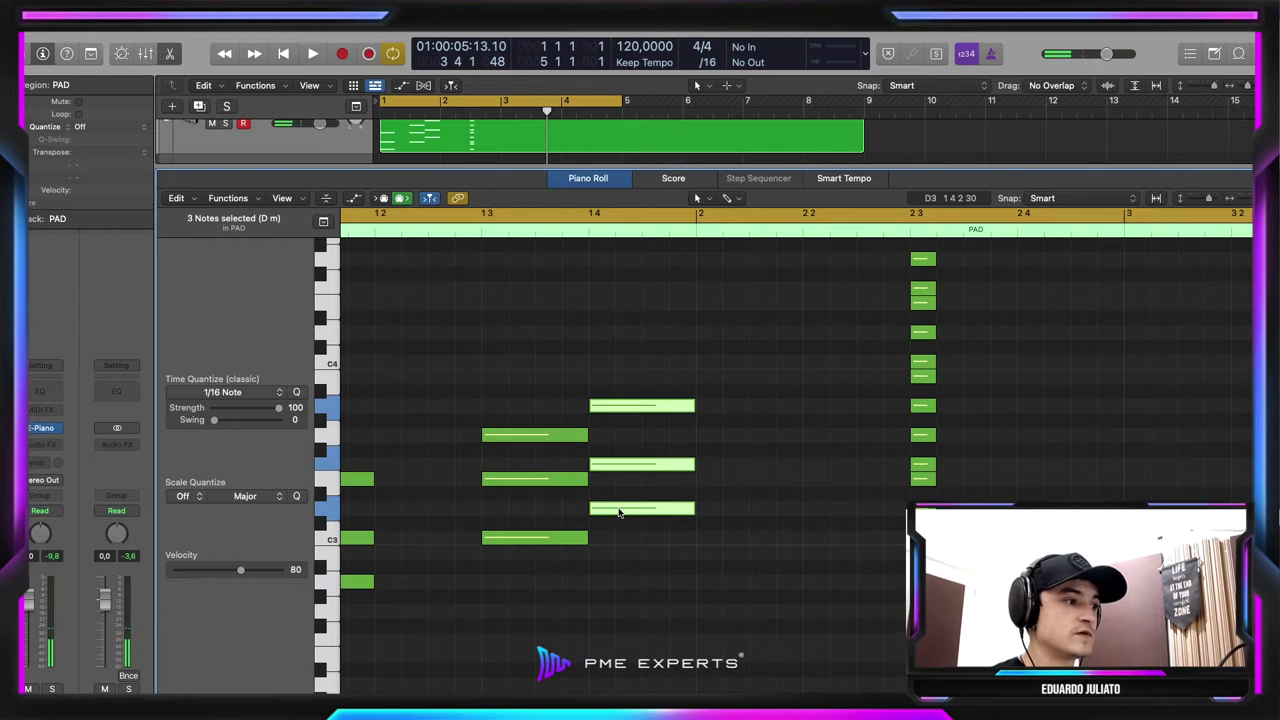
pyautogui.moveTo(619, 512); pyautogui.dragTo(734, 479)
pyautogui.click(738, 456)
pyautogui.click(743, 440)
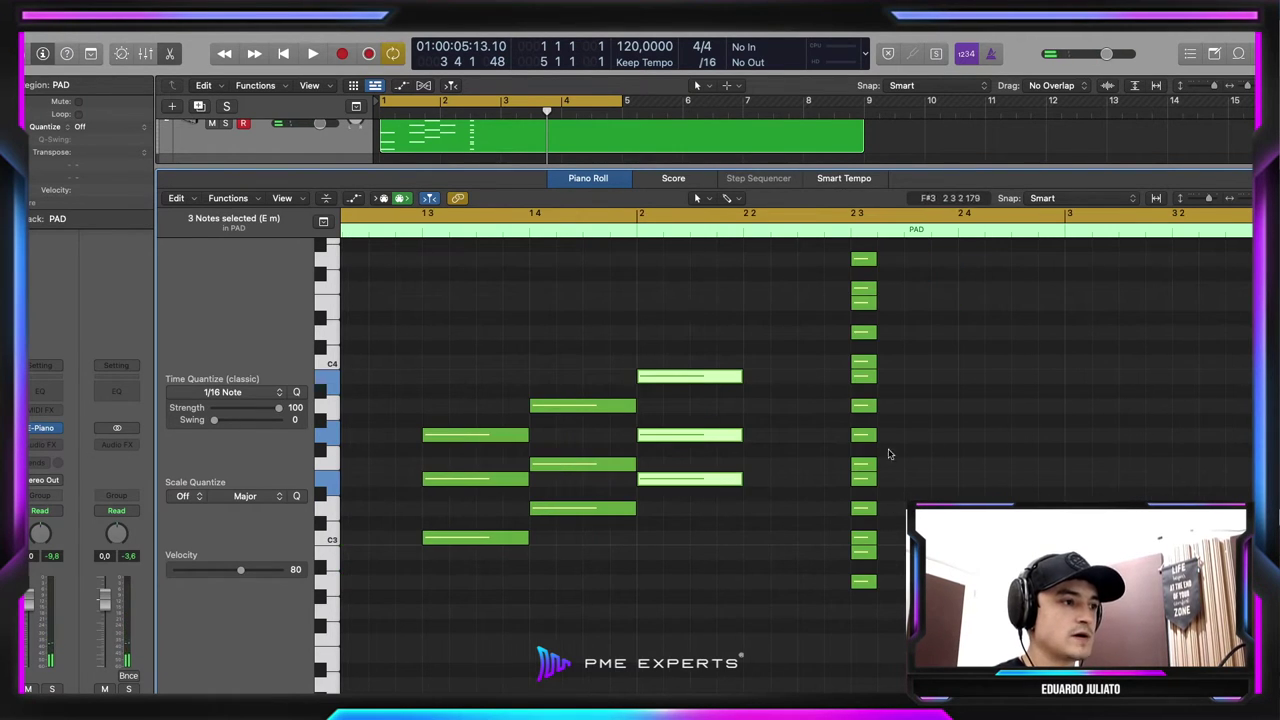
# Copy the E minor triad to beat 2 of bar 2, with its root on F3, middle note on A3 and top note on C4
pyautogui.moveTo(703, 476); pyautogui.dragTo(800, 403)
pyautogui.click(800, 417)
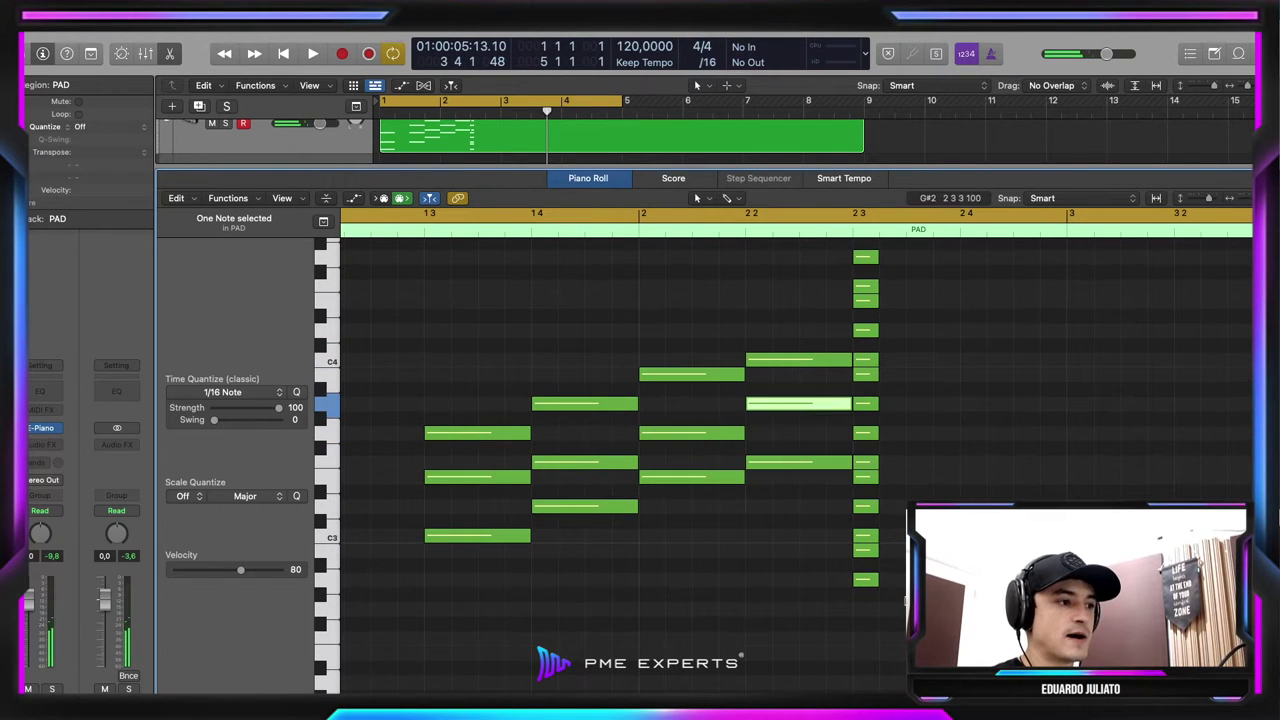
# Move the scale stack to bar 3, place a G major triad at beat 3 of bar 2, and audition its B3
pyautogui.moveTo(888, 604); pyautogui.dragTo(872, 284)
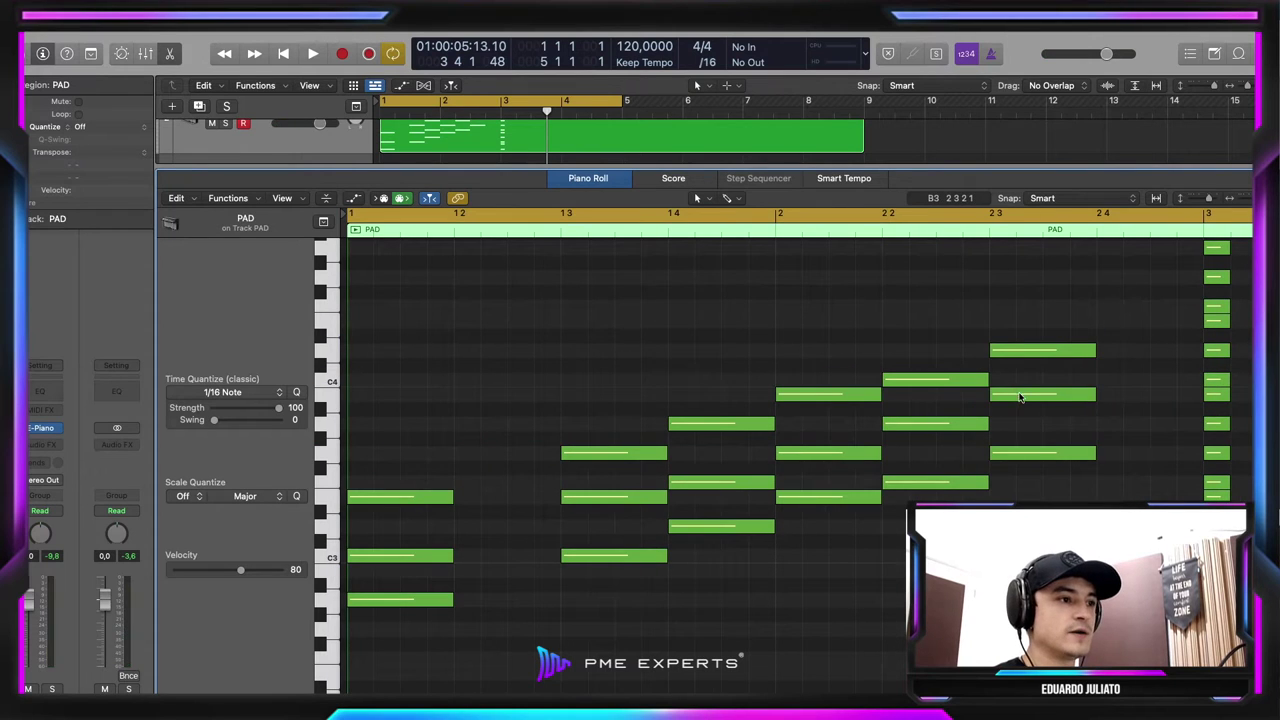
pyautogui.click(1020, 397)
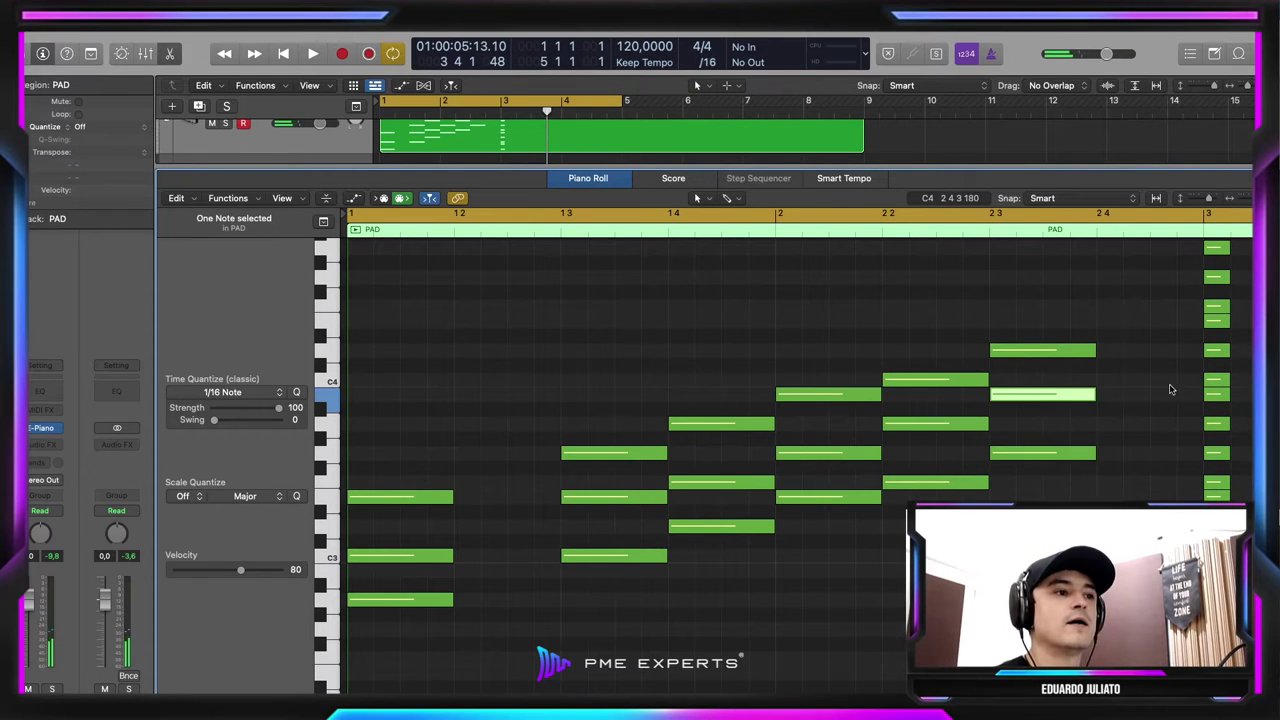
pyautogui.moveTo(1062, 399)
pyautogui.mouseDown()
pyautogui.moveTo(1060, 410)
pyautogui.moveTo(1052, 398)
pyautogui.mouseUp()
pyautogui.click(500, 475)
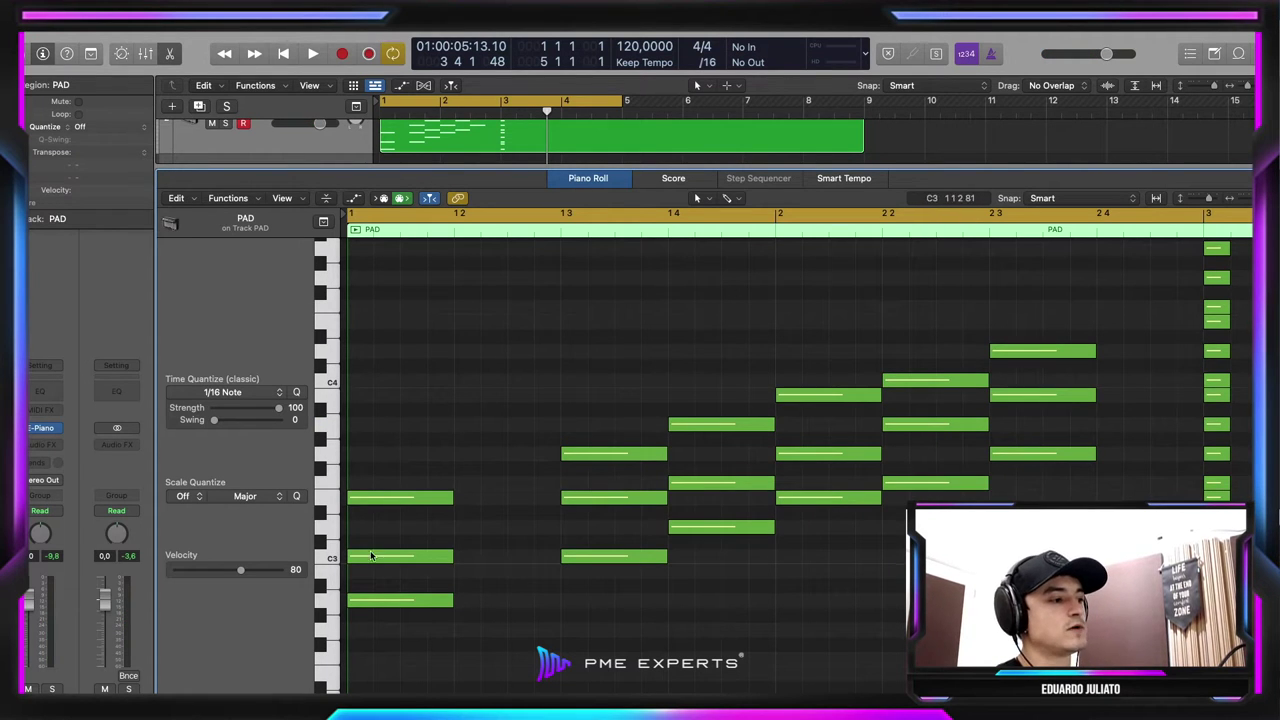
# Copy the A minor triad to beat 2 of bar 1 with its root on B2, setting the upper notes to D3 and F3
pyautogui.moveTo(387, 643); pyautogui.dragTo(390, 438)
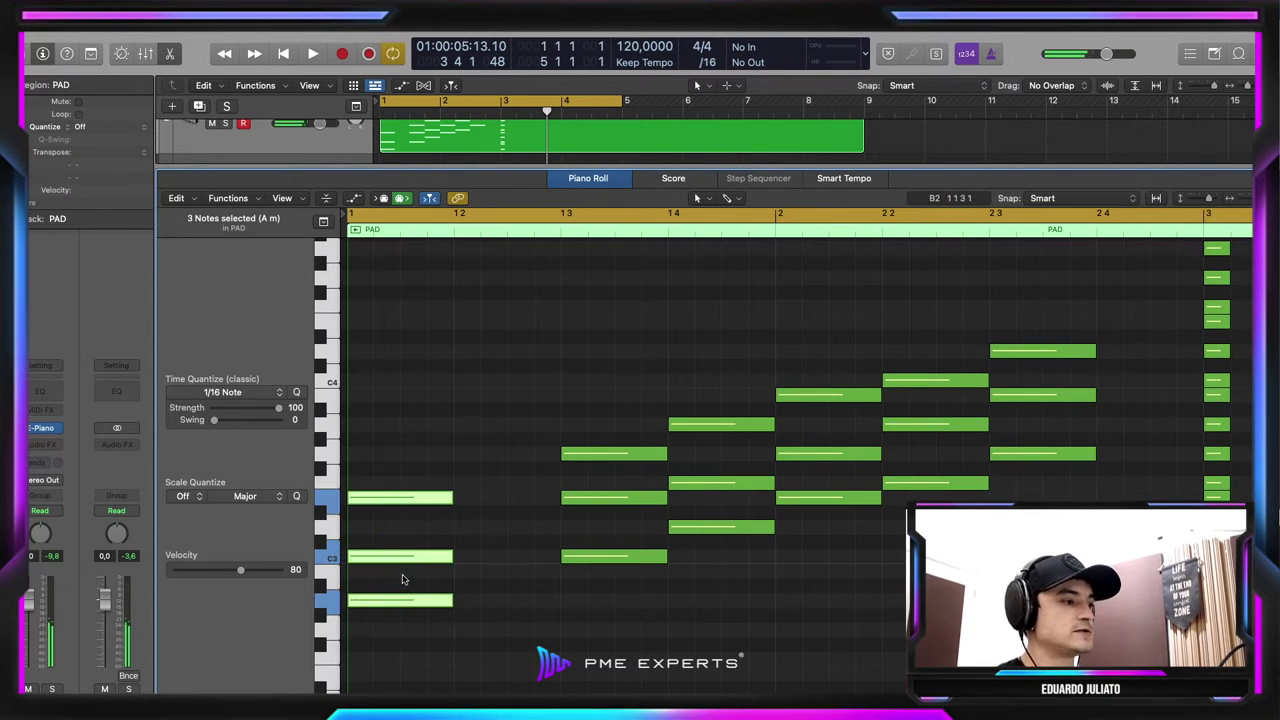
pyautogui.moveTo(397, 598); pyautogui.dragTo(506, 535)
pyautogui.click(535, 573)
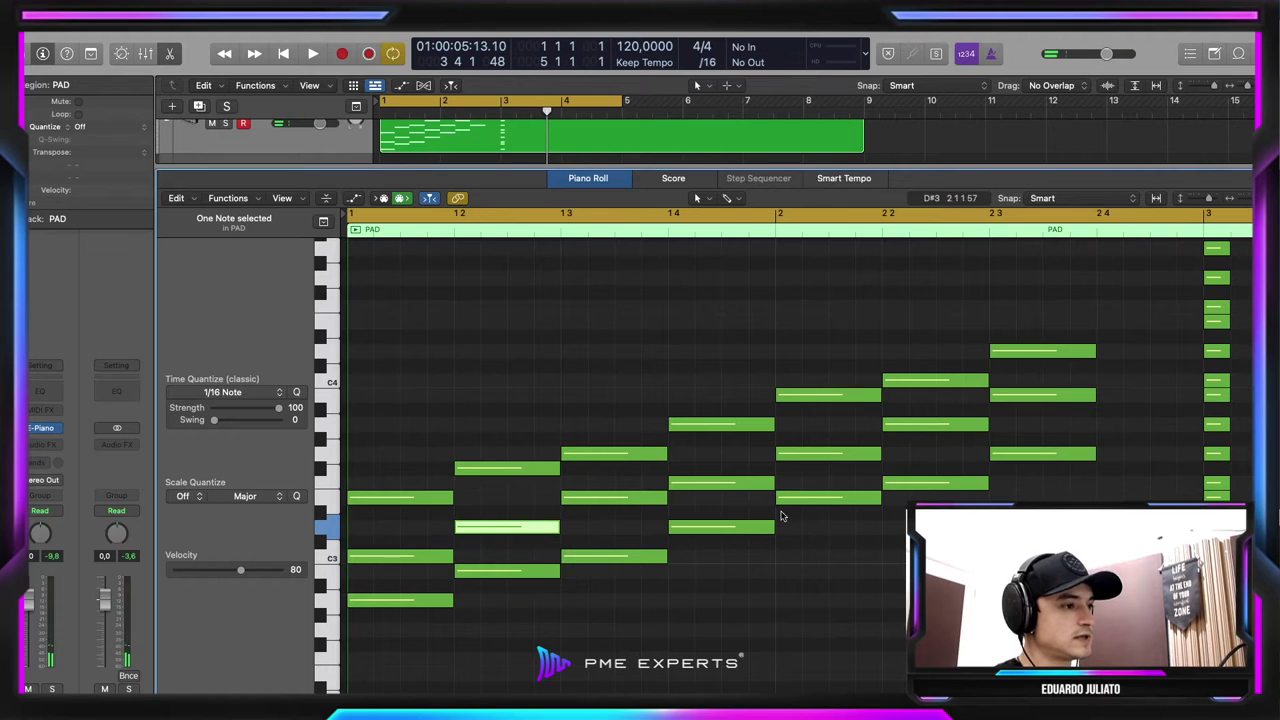
pyautogui.moveTo(491, 466); pyautogui.dragTo(485, 490)
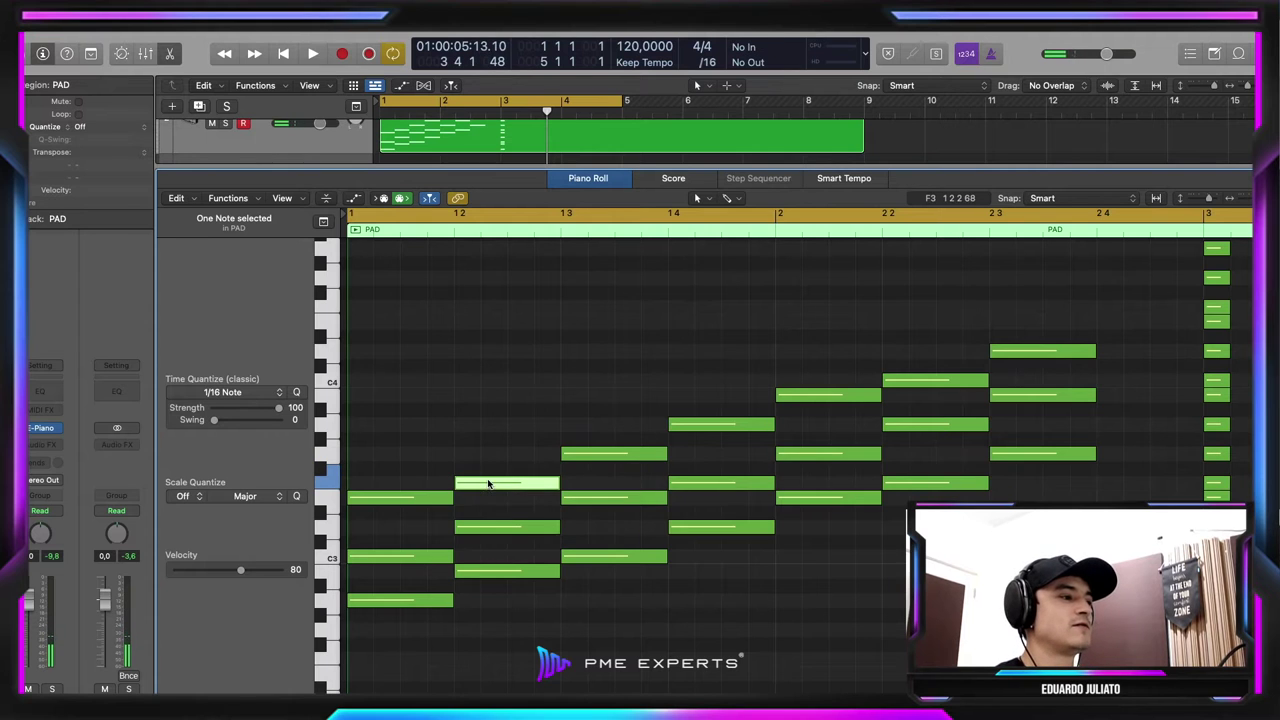
# Select the three notes of the A minor triad at the start of bar 1 to audition the first-degree chord
pyautogui.scroll(-2, 470, 540)
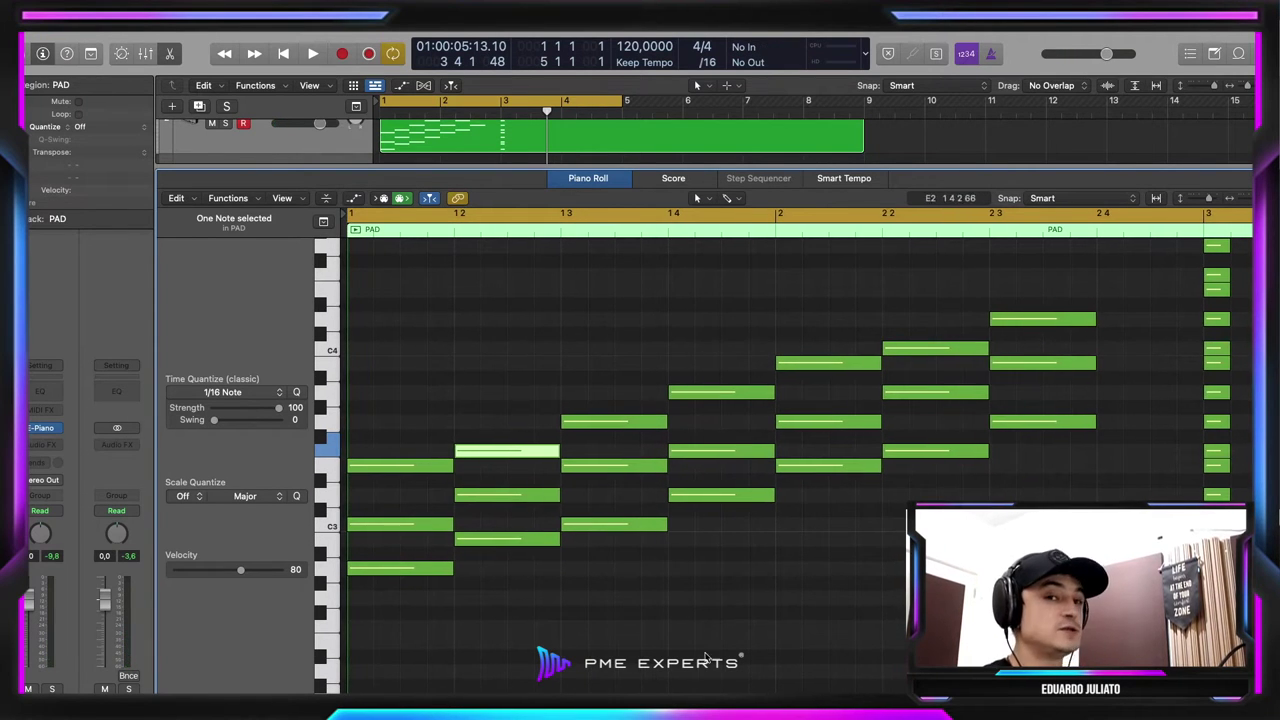
pyautogui.moveTo(382, 362); pyautogui.dragTo(388, 652)
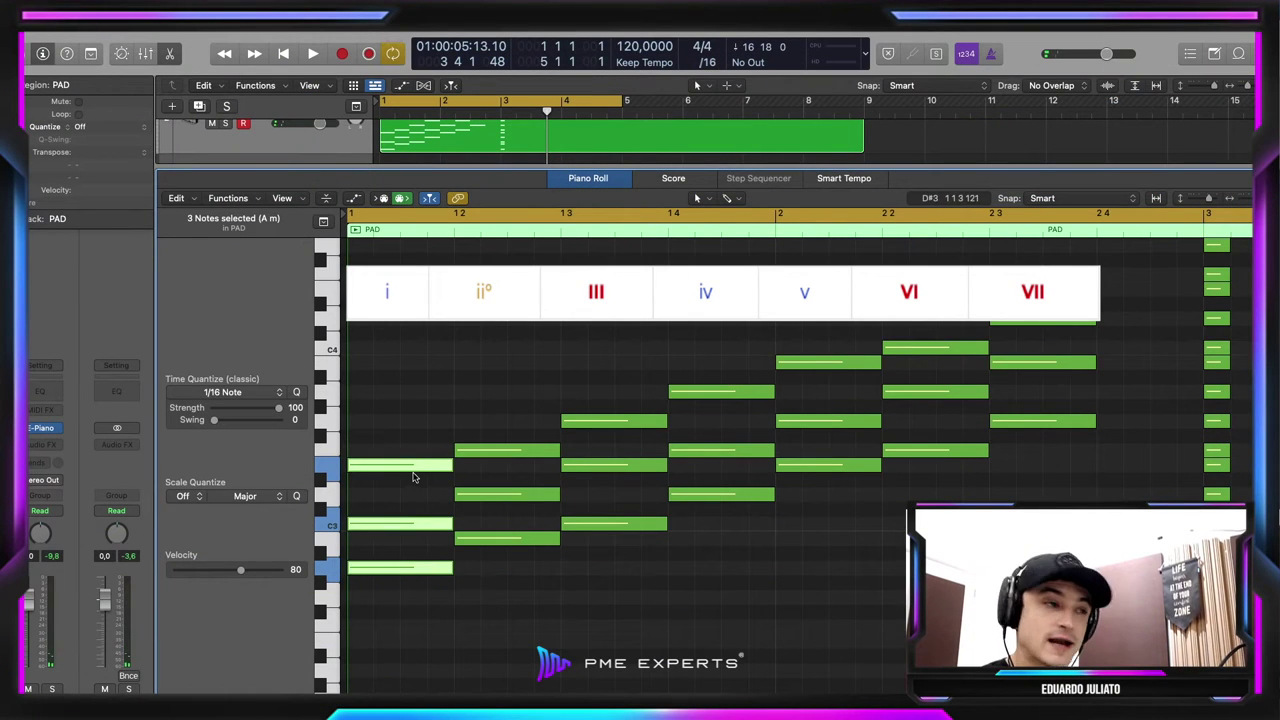
pyautogui.click(343, 454)
pyautogui.moveTo(416, 431); pyautogui.dragTo(398, 688)
pyautogui.scroll(3, 414, 470)
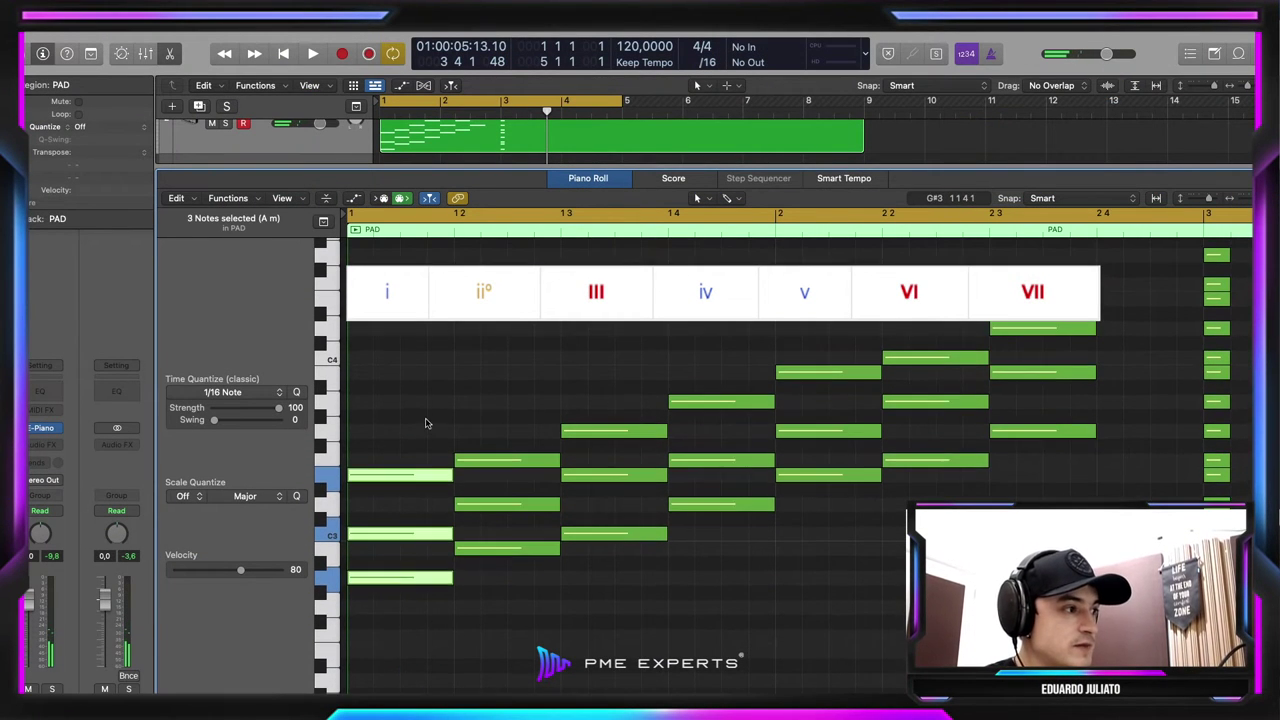
pyautogui.moveTo(427, 418); pyautogui.dragTo(448, 622)
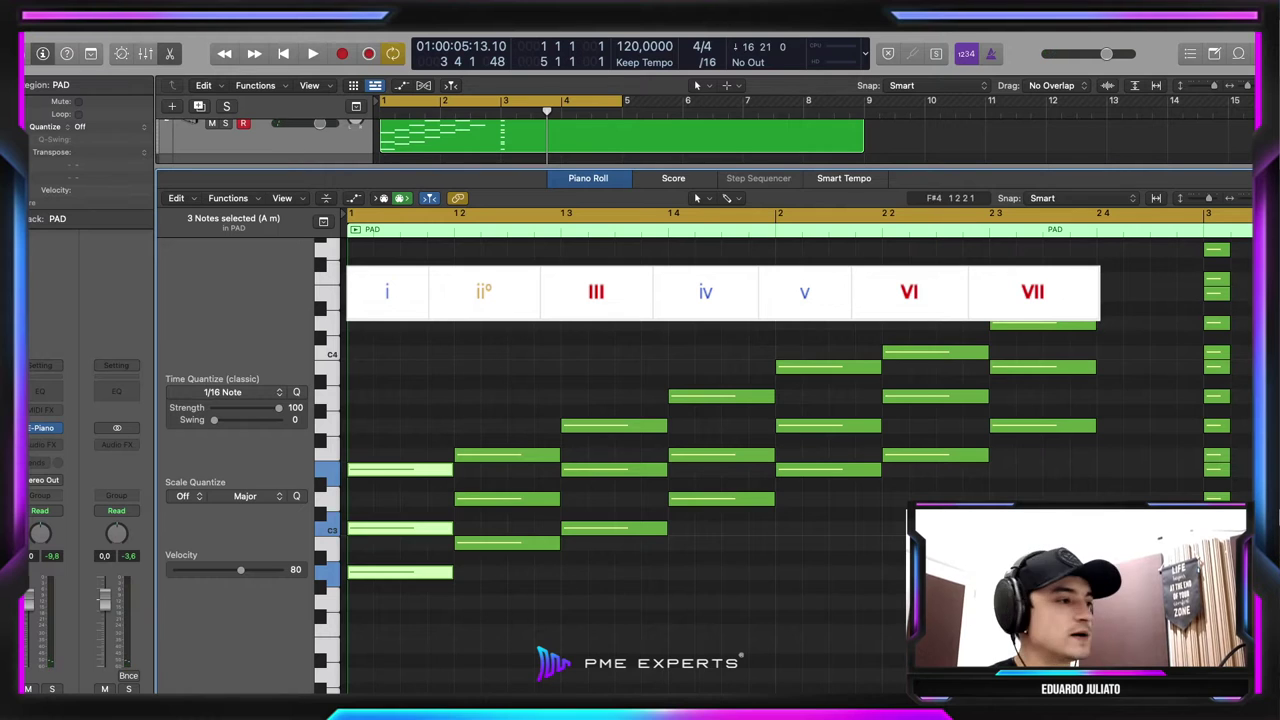
# Select the remaining six chords one after another, from beat 2 of bar 1 to beat 3 of bar 2, to audition each
pyautogui.moveTo(509, 397); pyautogui.dragTo(524, 557)
pyautogui.moveTo(600, 364); pyautogui.dragTo(600, 458)
pyautogui.scroll(-1, 600, 459)
pyautogui.moveTo(608, 306); pyautogui.dragTo(605, 582)
pyautogui.moveTo(698, 345); pyautogui.dragTo(712, 512)
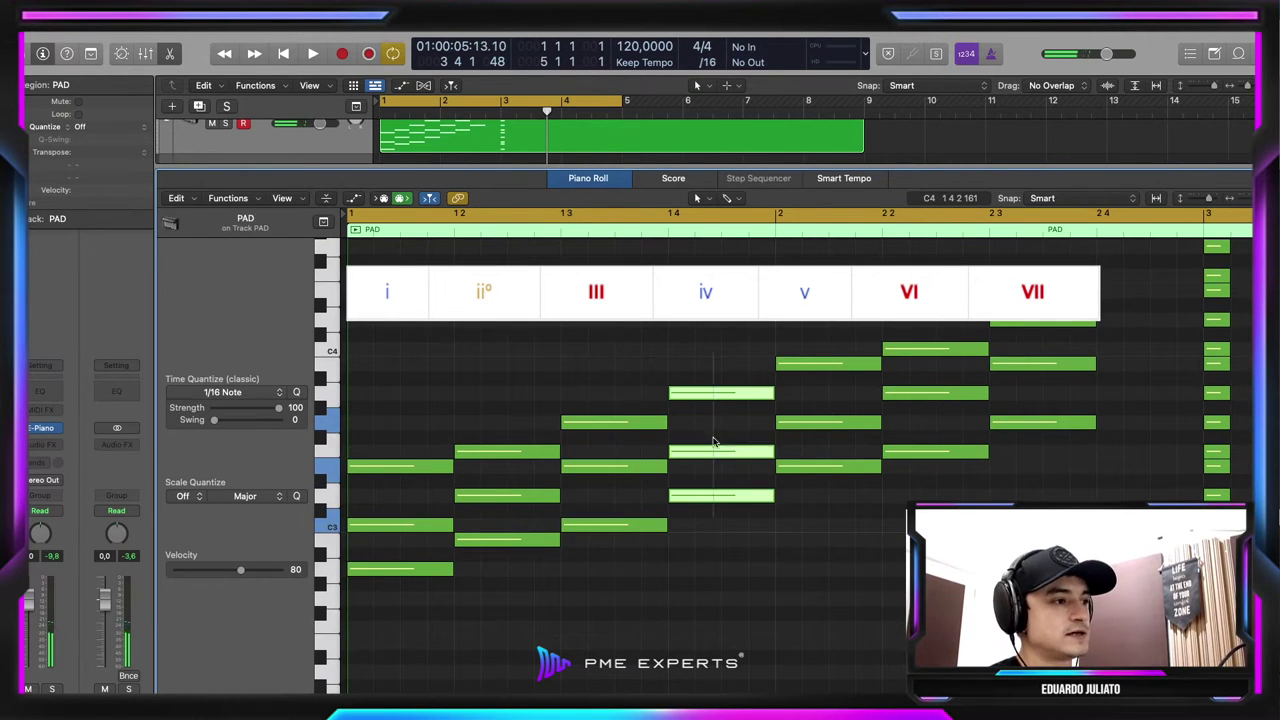
pyautogui.moveTo(851, 322); pyautogui.dragTo(848, 528)
pyautogui.moveTo(952, 323); pyautogui.dragTo(952, 515)
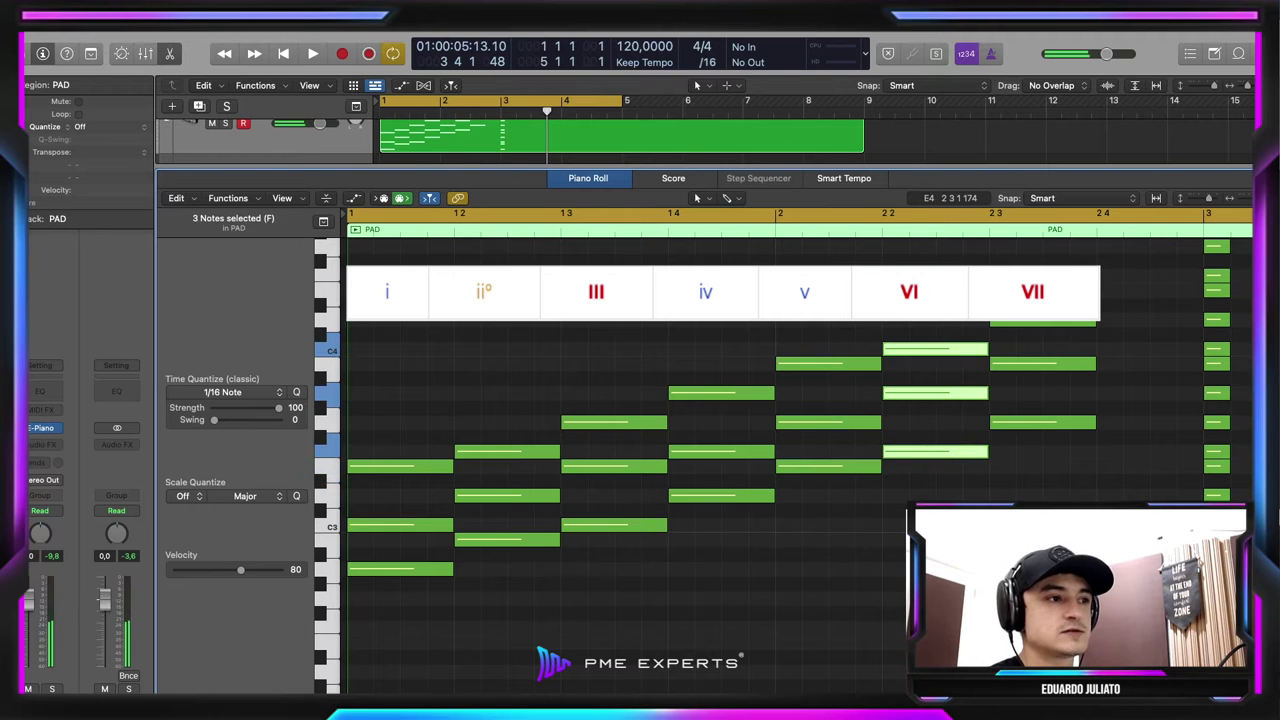
pyautogui.moveTo(1010, 314); pyautogui.dragTo(992, 553)
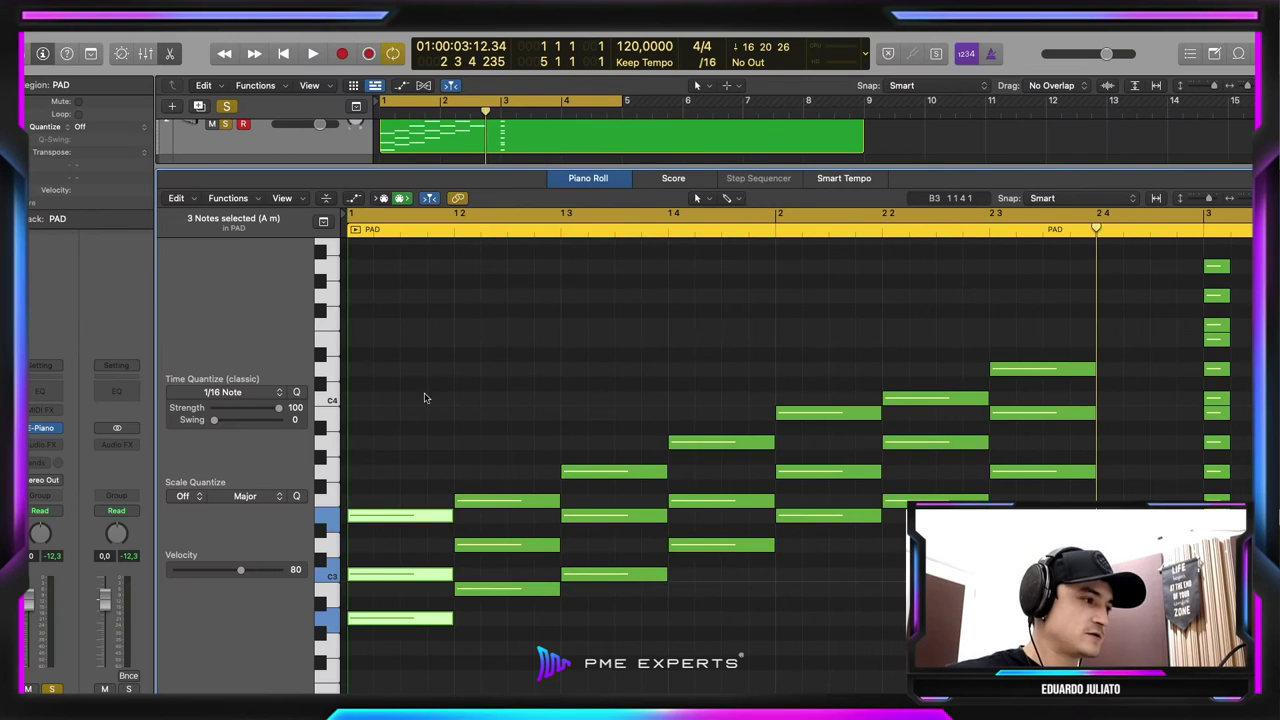
# Review the chord row and audition the top notes of the chords at beats 2 and 3 of bar 1
pyautogui.hscroll(3, 415, 665)
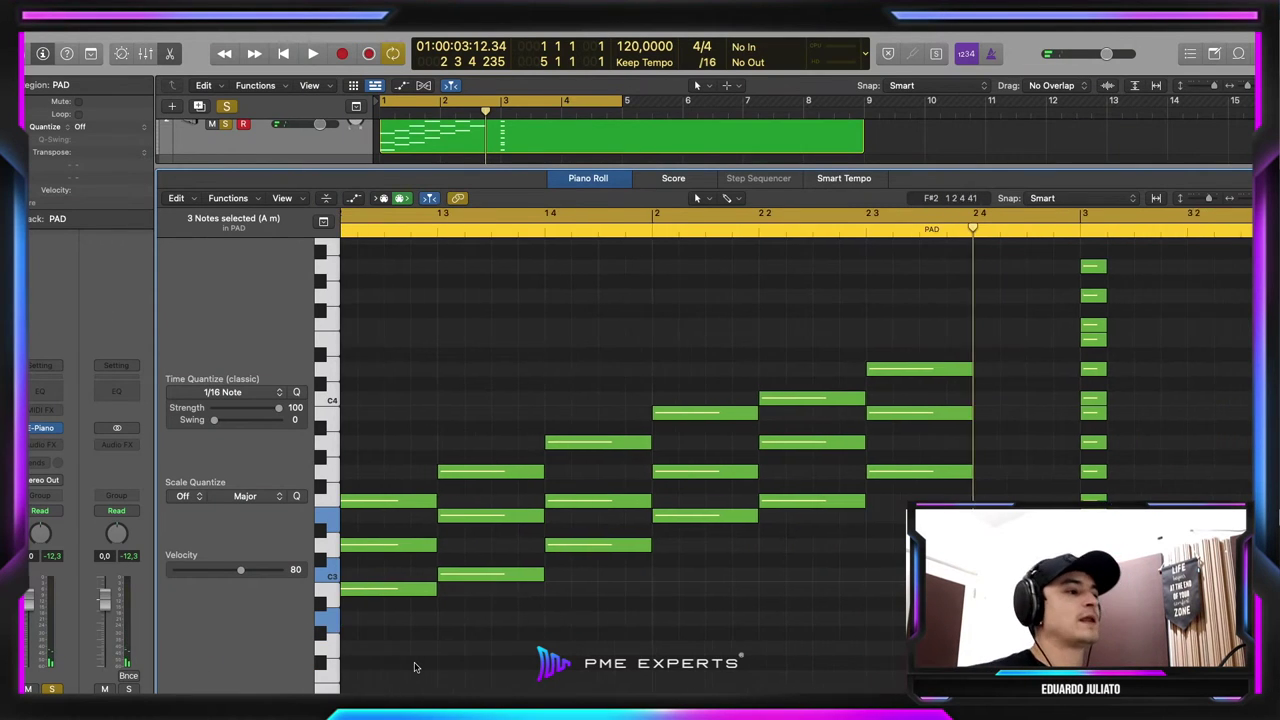
pyautogui.hscroll(-3, 420, 660)
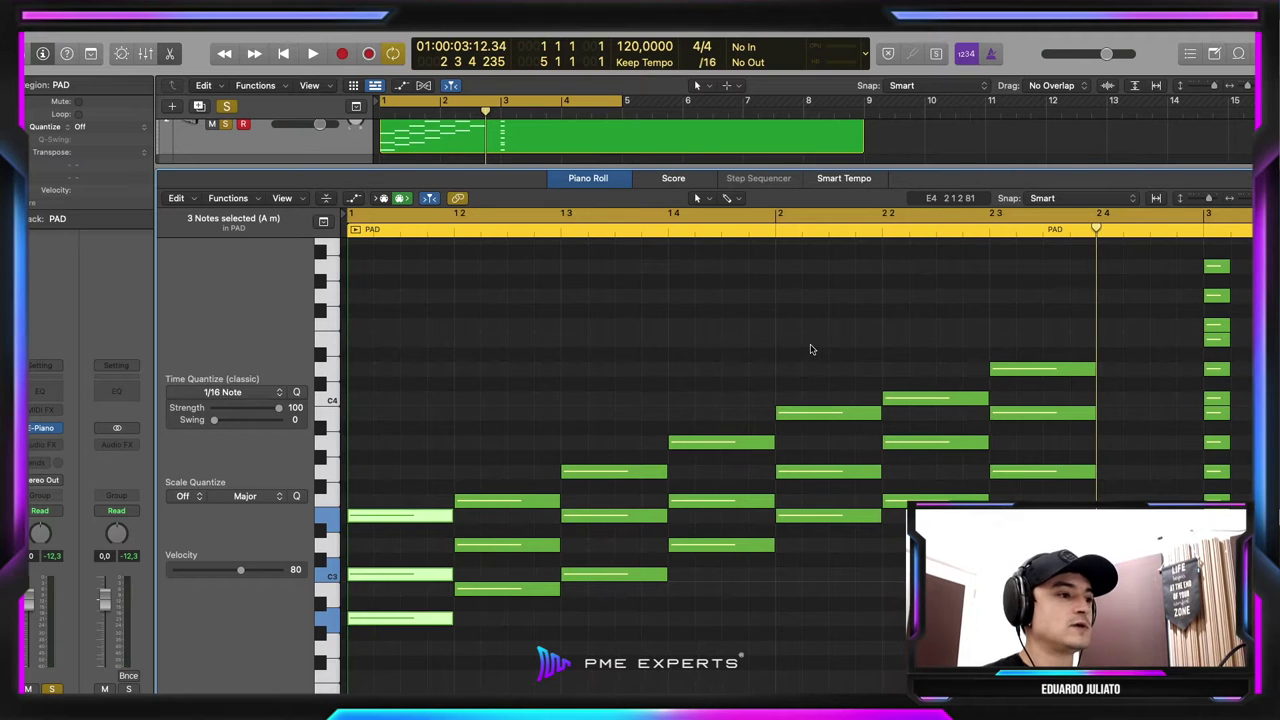
pyautogui.click(507, 501)
pyautogui.click(614, 471)
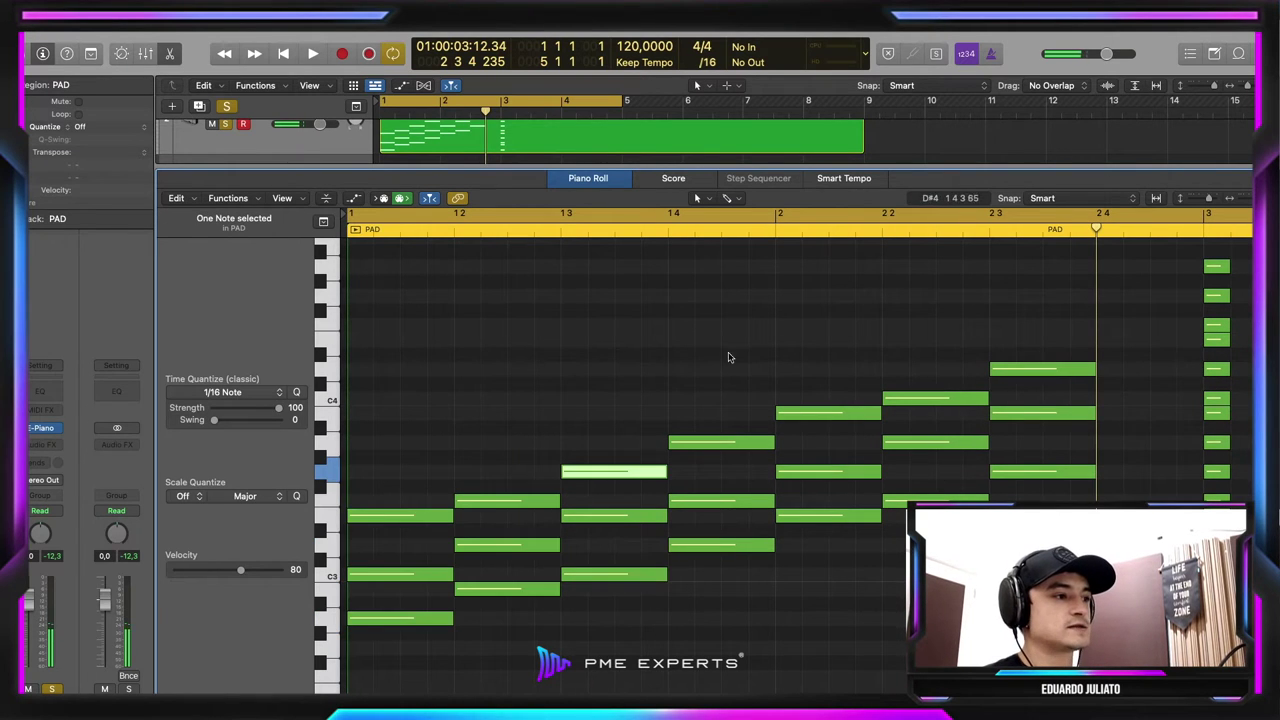
# Select the three notes of the E minor chord at the start of bar 2 repeatedly to audition it
pyautogui.moveTo(800, 360)
pyautogui.mouseDown()
pyautogui.moveTo(808, 592)
pyautogui.moveTo(805, 515)
pyautogui.moveTo(785, 544)
pyautogui.mouseUp()
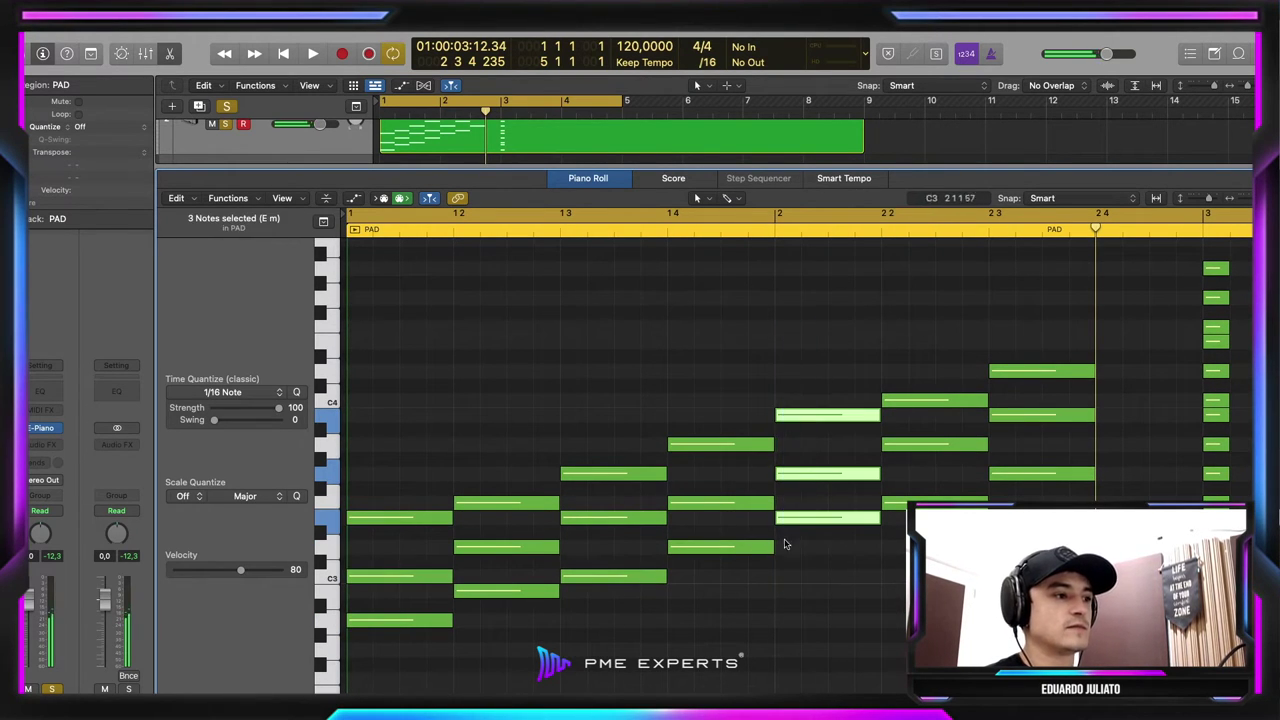
pyautogui.moveTo(791, 595)
pyautogui.mouseDown()
pyautogui.moveTo(780, 555)
pyautogui.moveTo(787, 354)
pyautogui.mouseUp()
pyautogui.moveTo(818, 556)
pyautogui.mouseDown()
pyautogui.moveTo(801, 300)
pyautogui.moveTo(811, 530)
pyautogui.mouseUp()
pyautogui.click(802, 357)
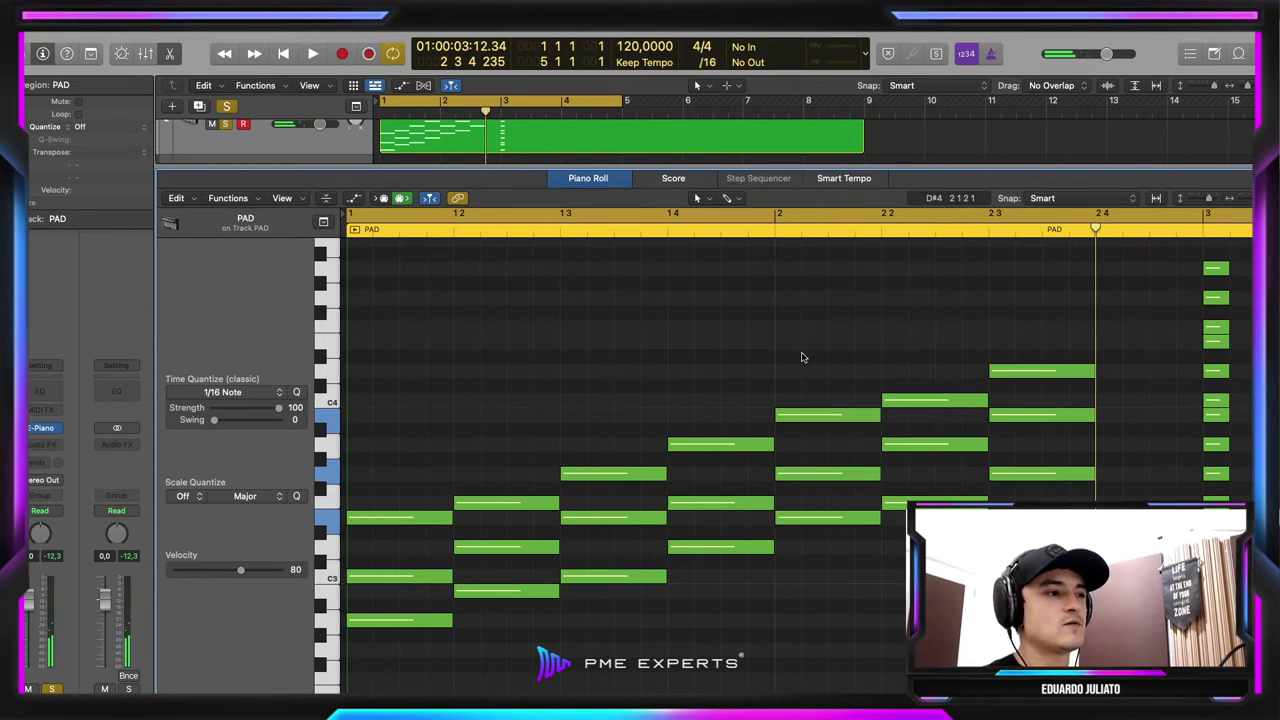
pyautogui.moveTo(801, 357); pyautogui.dragTo(802, 570)
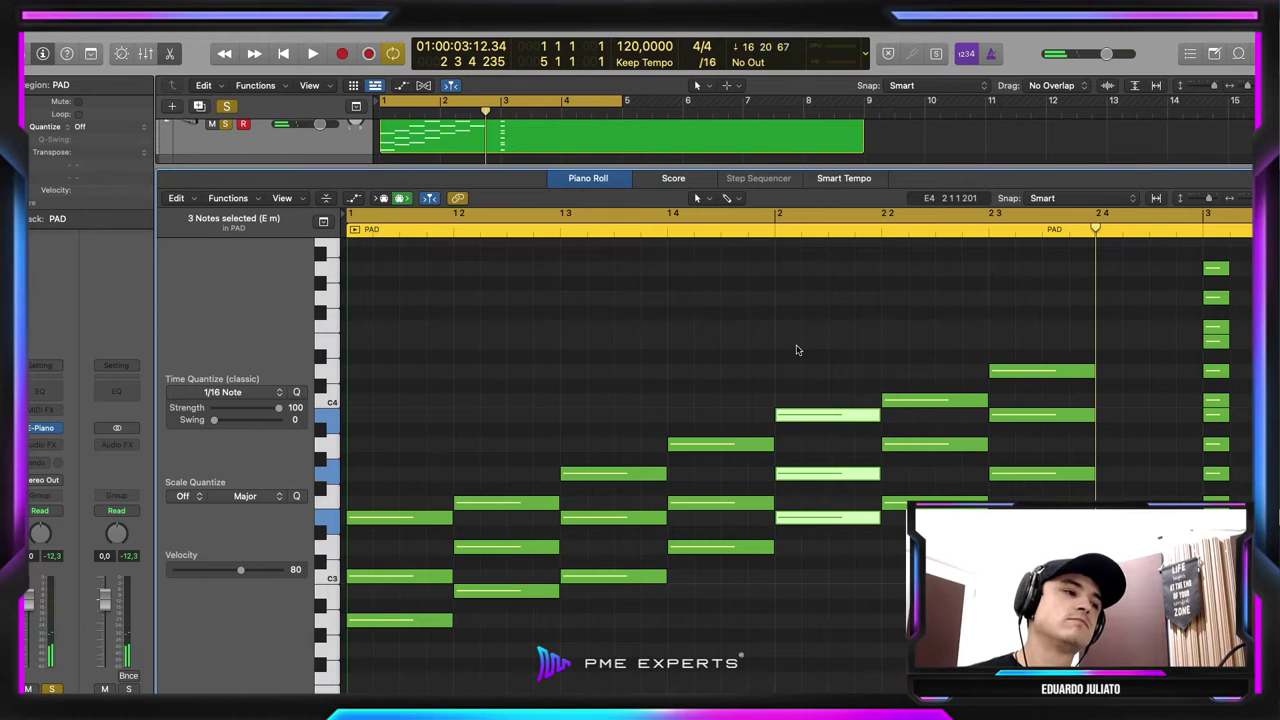
# Select the A minor chord in bar 1 and the E minor chord in bar 2 alternately to compare their sound
pyautogui.moveTo(416, 410); pyautogui.dragTo(398, 647)
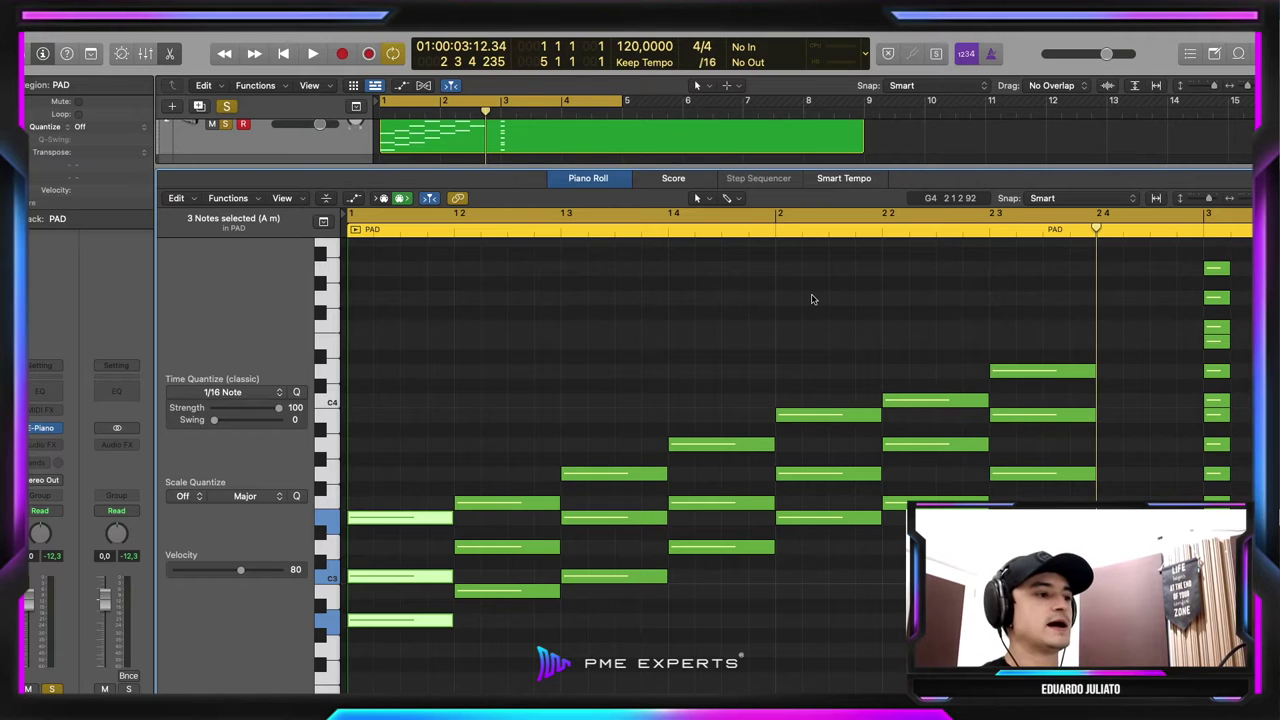
pyautogui.moveTo(805, 310); pyautogui.dragTo(828, 595)
pyautogui.scroll(-1, 828, 595)
pyautogui.moveTo(387, 396); pyautogui.dragTo(384, 667)
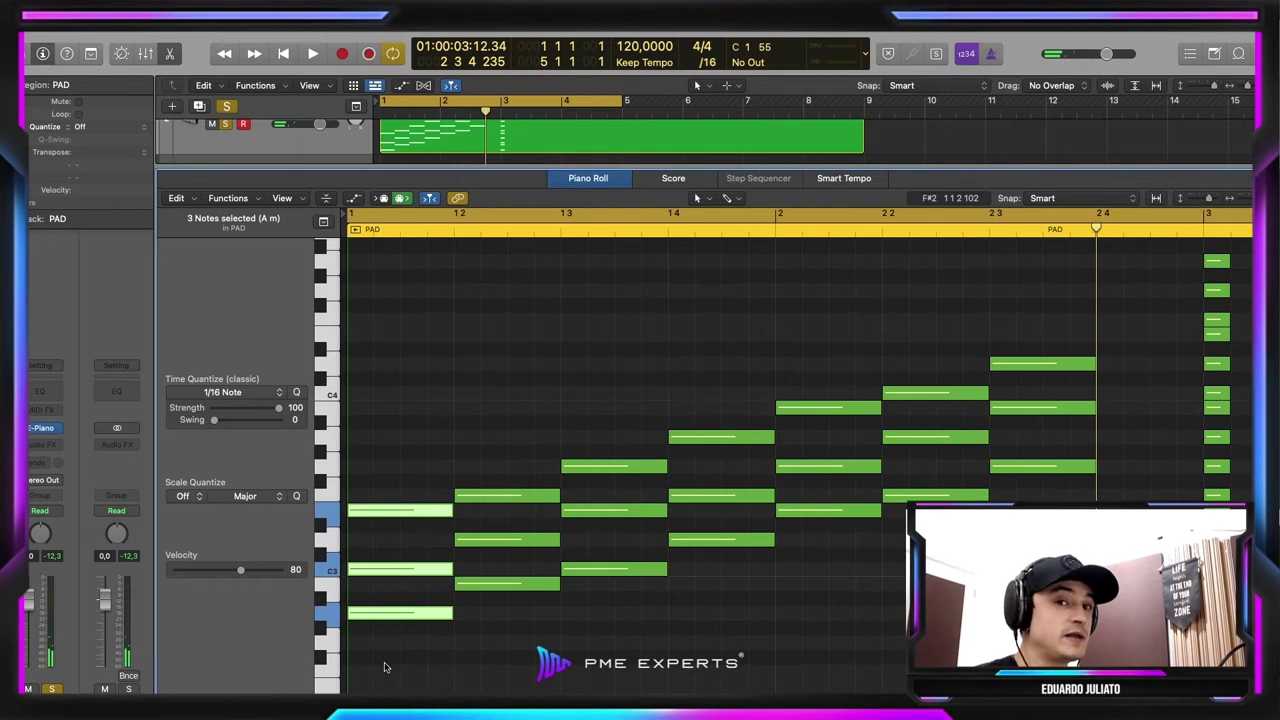
pyautogui.moveTo(810, 343)
pyautogui.mouseDown()
pyautogui.moveTo(788, 583)
pyautogui.moveTo(832, 351)
pyautogui.mouseUp()
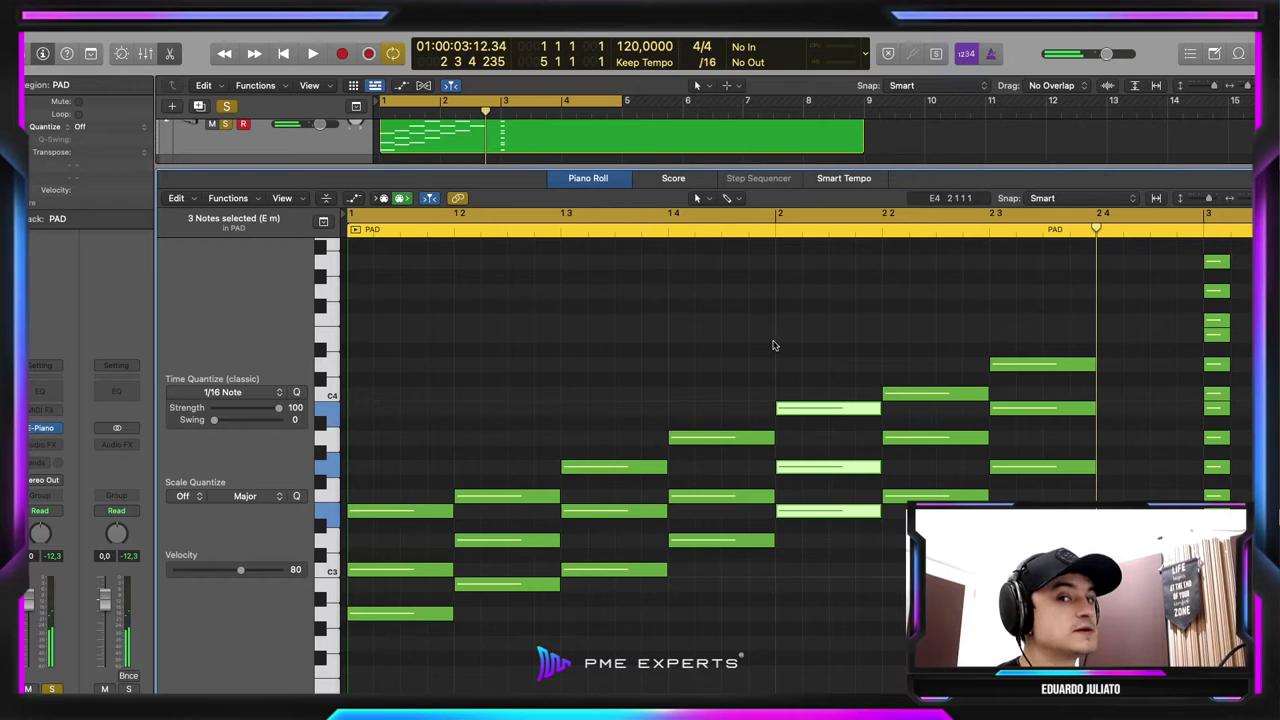
# Audition the D minor chord at beat 4 of bar 1 and the A minor chord's top note E3, and clear the selection
pyautogui.moveTo(703, 333); pyautogui.dragTo(776, 540)
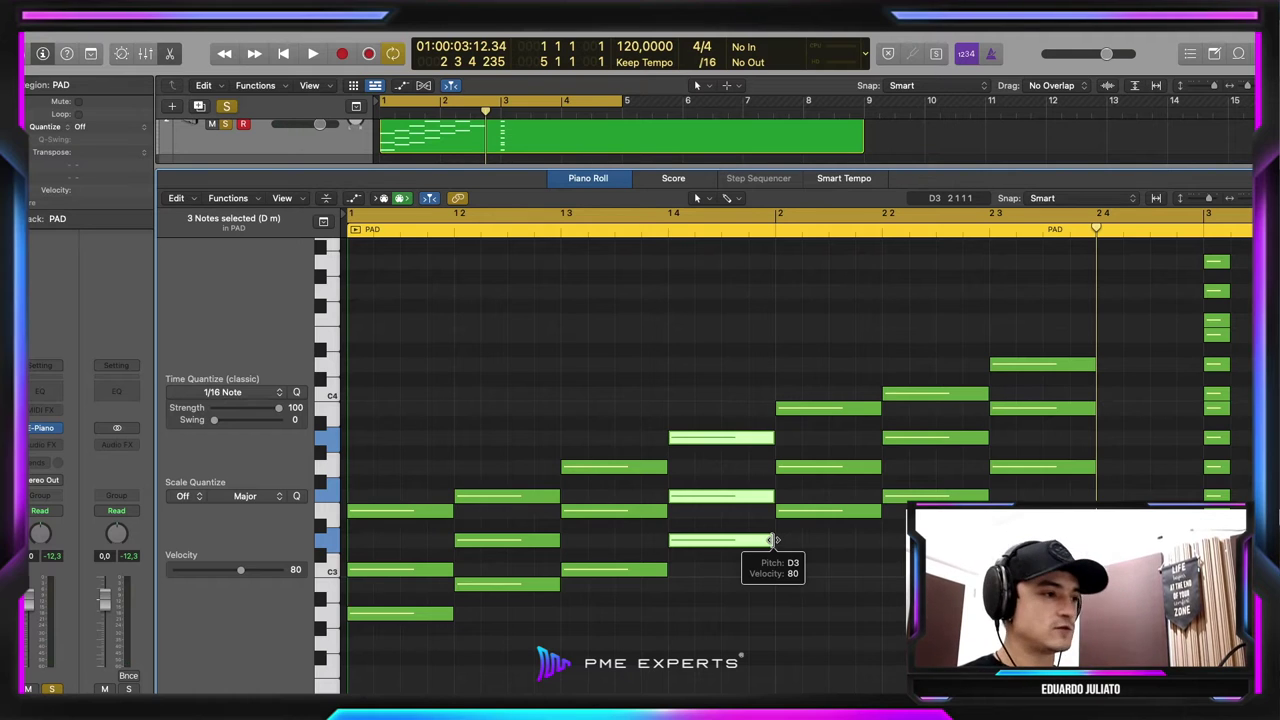
pyautogui.click(787, 418)
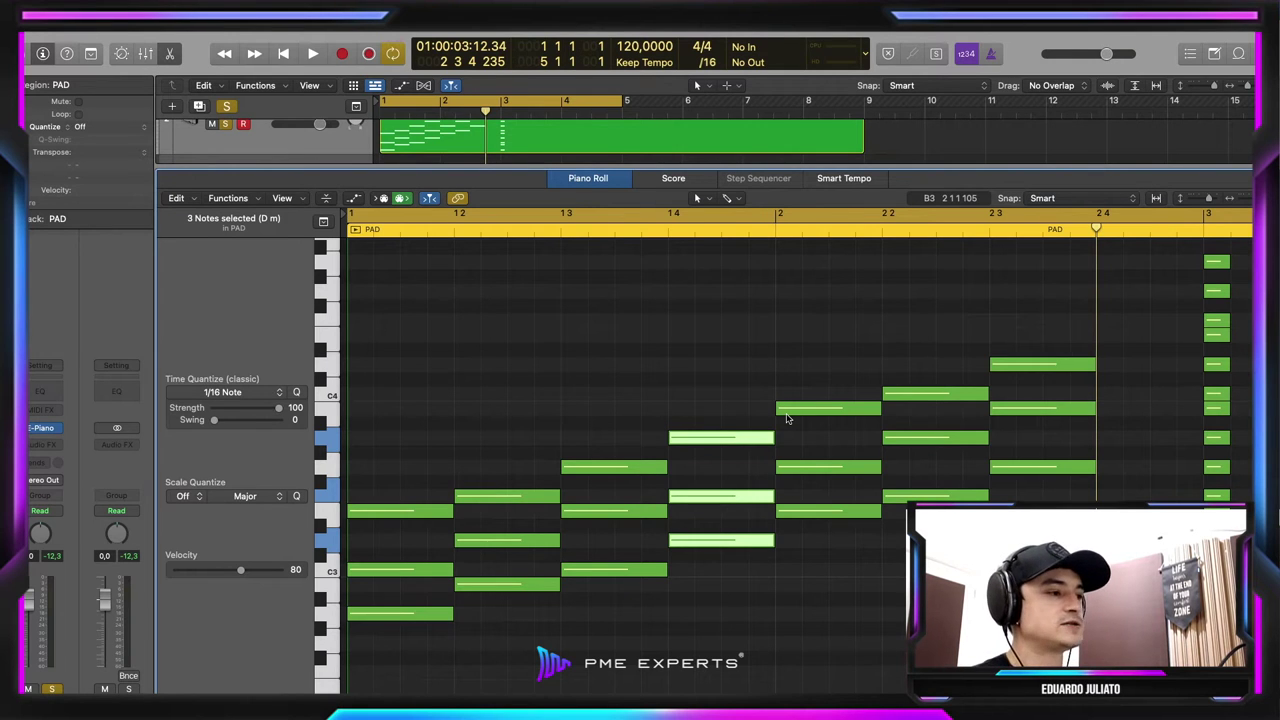
pyautogui.click(440, 511)
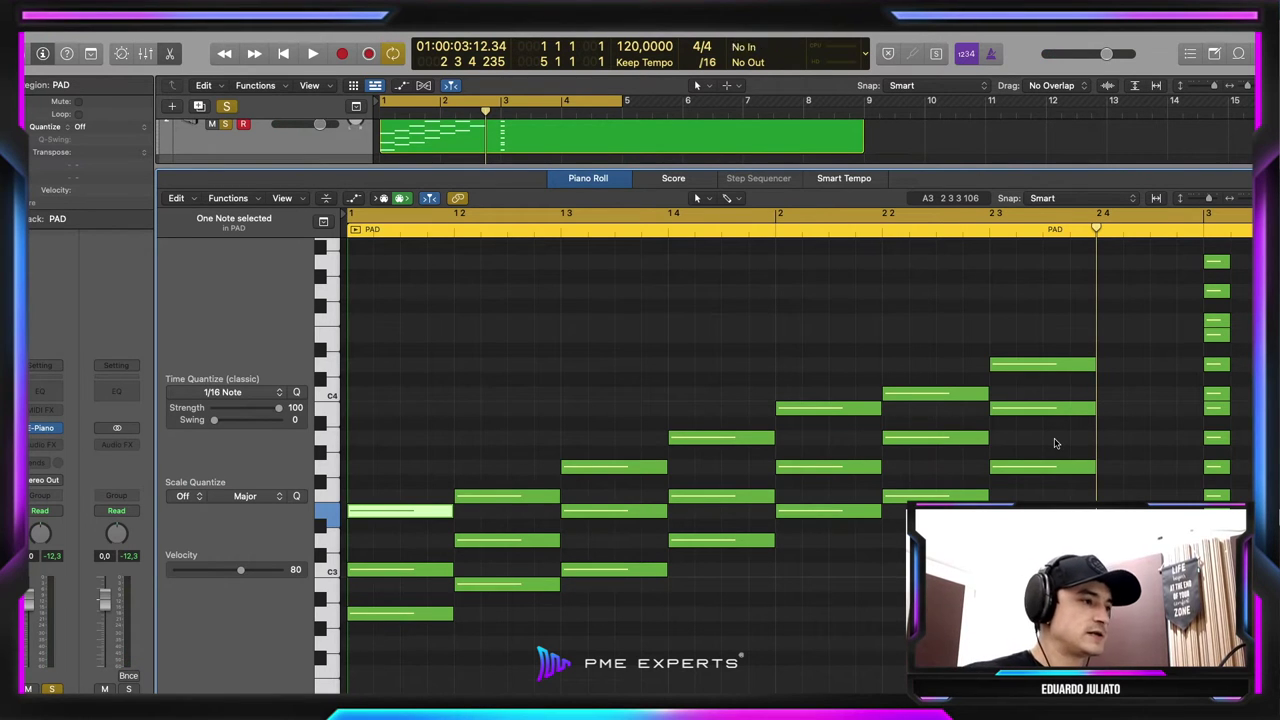
pyautogui.click(979, 613)
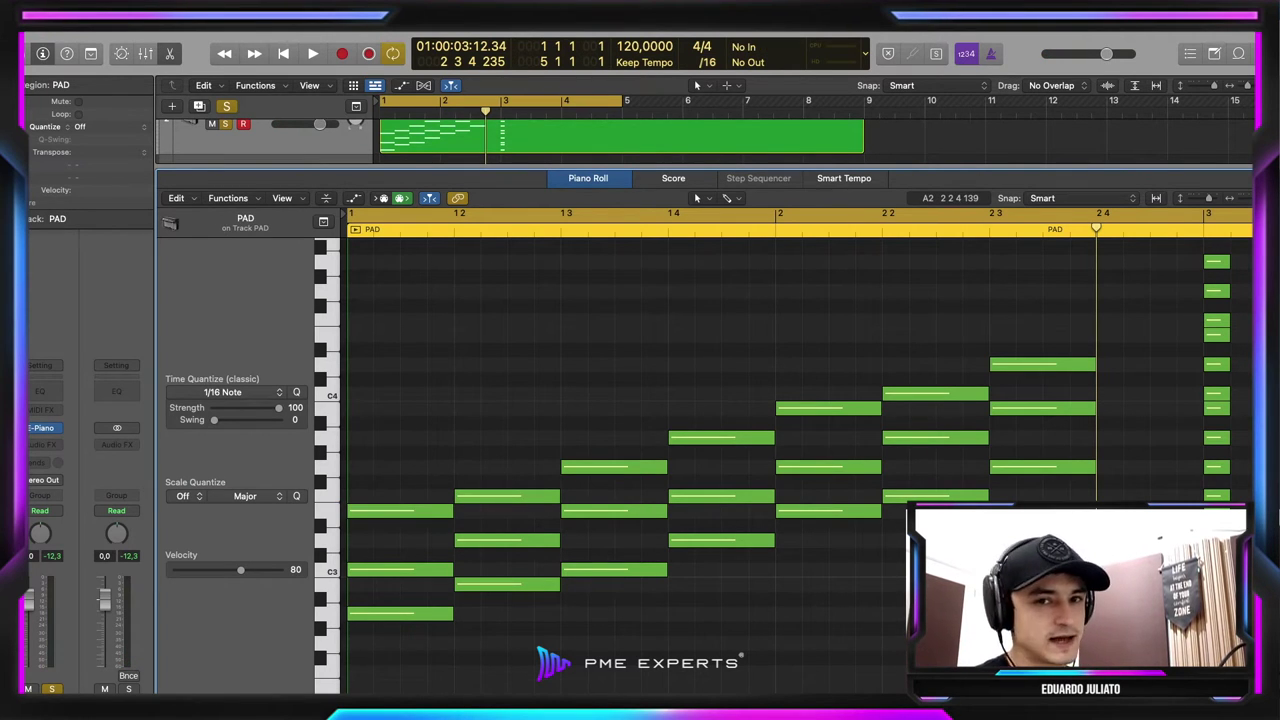
# Delete all notes from the PAD region and close the Piano Roll to return to the track overview
pyautogui.scroll(1, 979, 613)
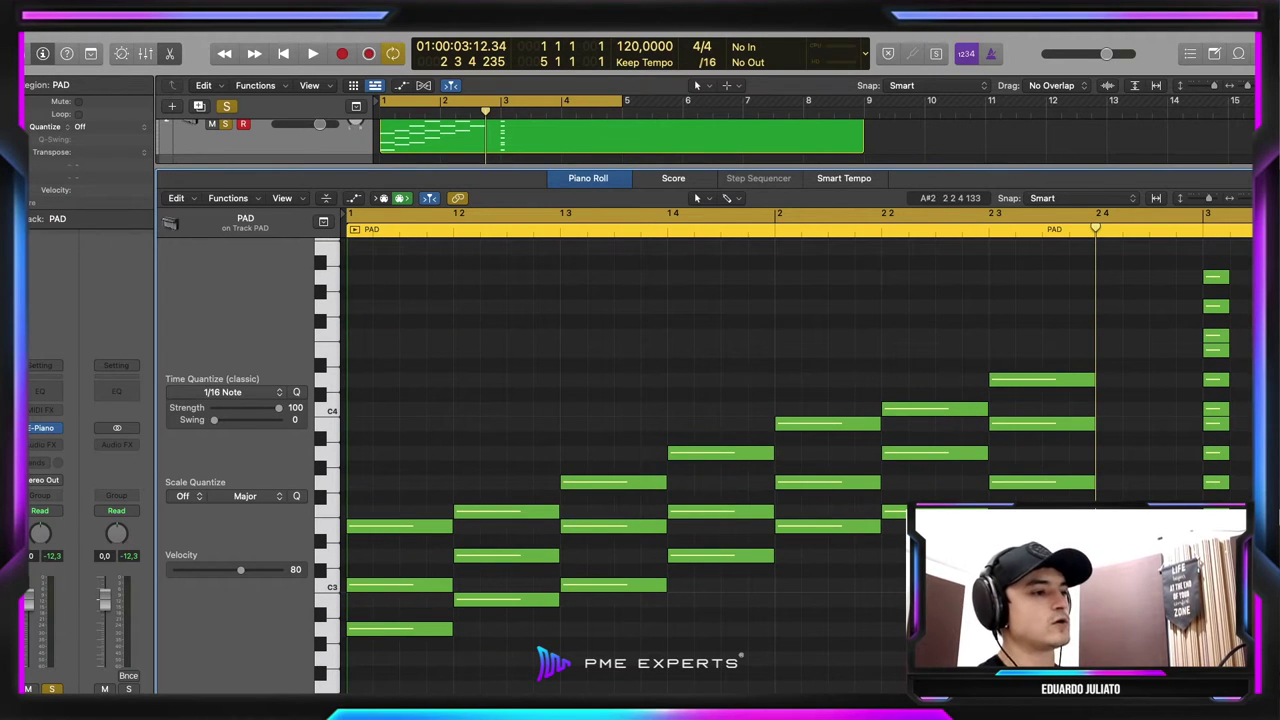
pyautogui.scroll(-2, 688, 350)
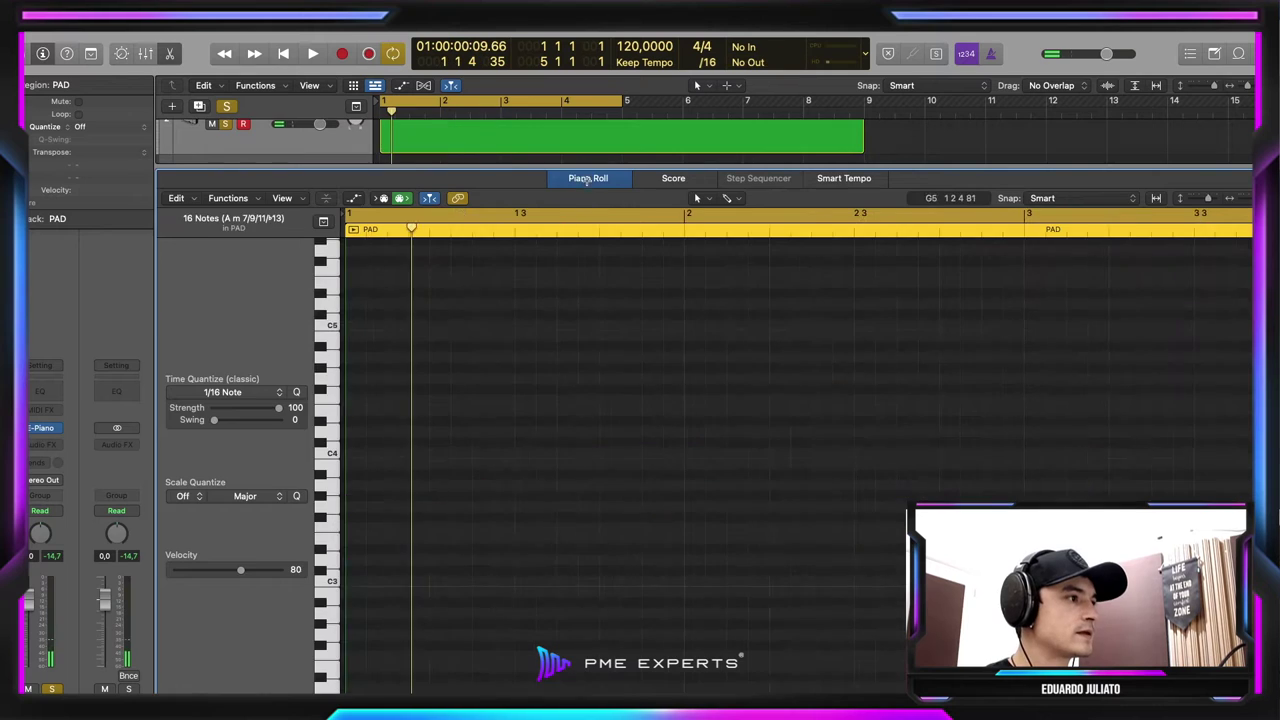
pyautogui.doubleClick(587, 179)
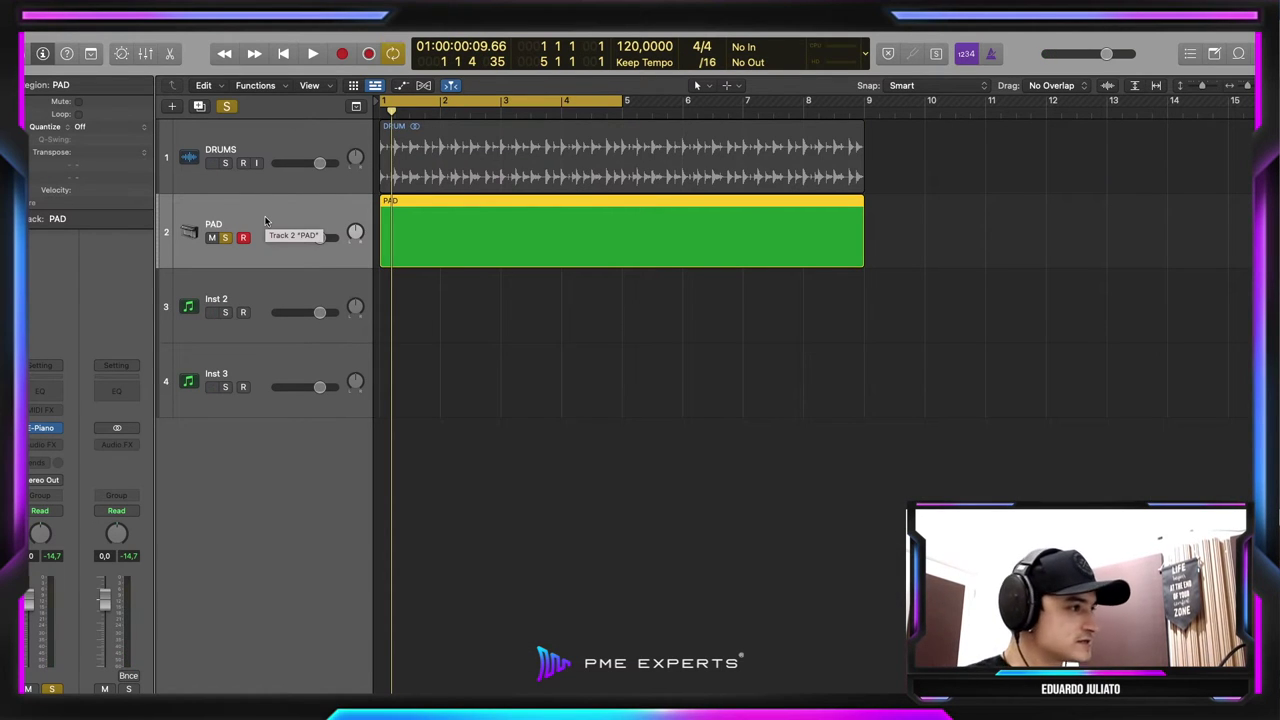
# Open the Captain Chords plug-in on the Inst 3 track and reposition its window over the arrangement
pyautogui.click(299, 354)
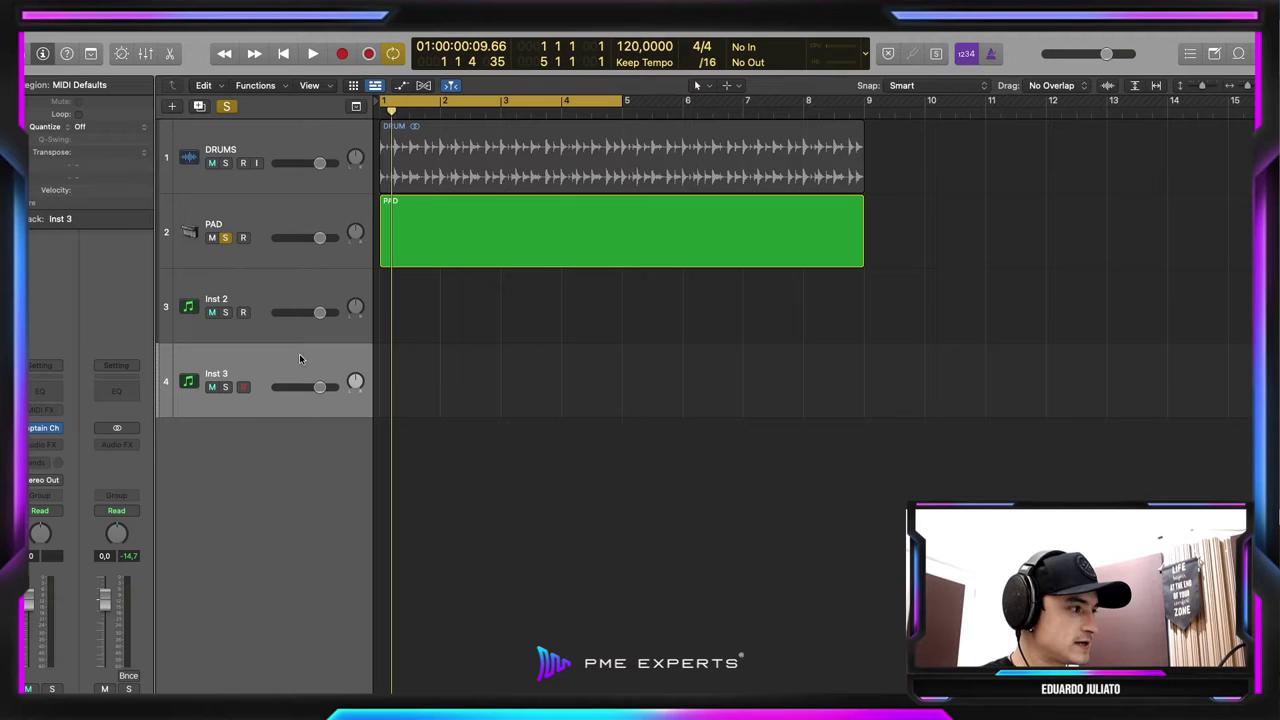
pyautogui.click(43, 430)
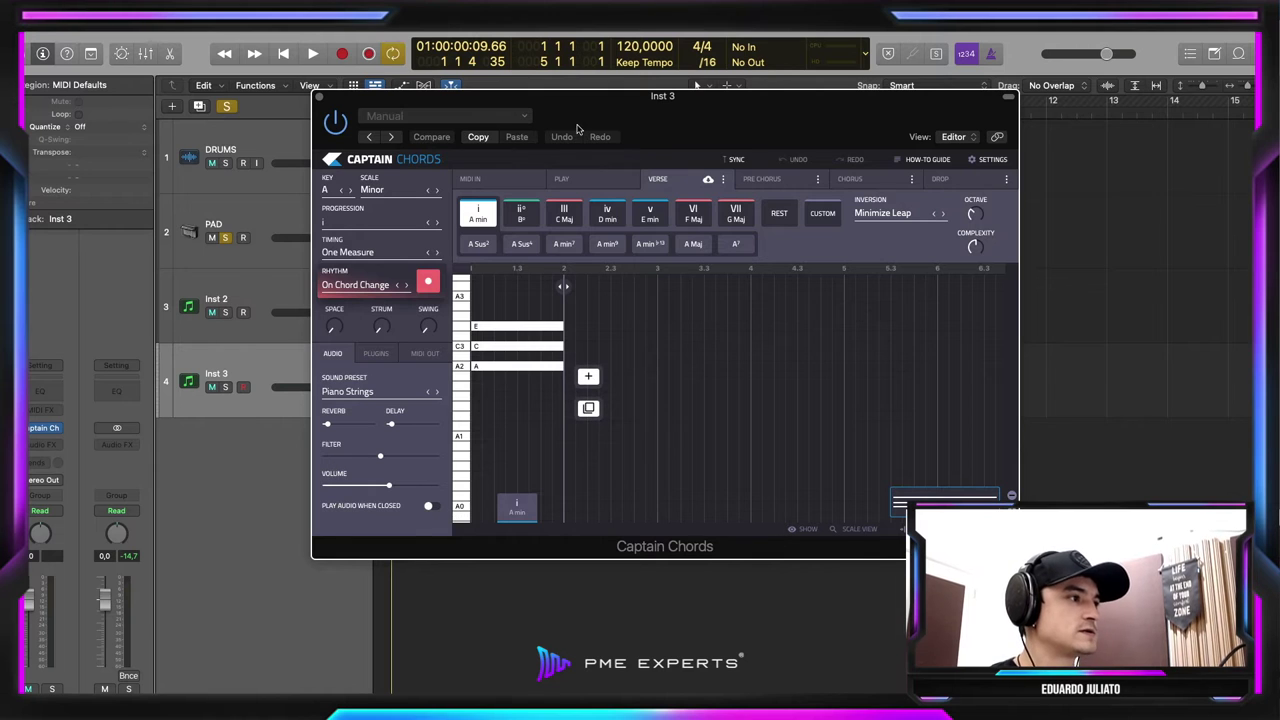
pyautogui.moveTo(576, 128); pyautogui.dragTo(536, 154)
pyautogui.moveTo(506, 326)
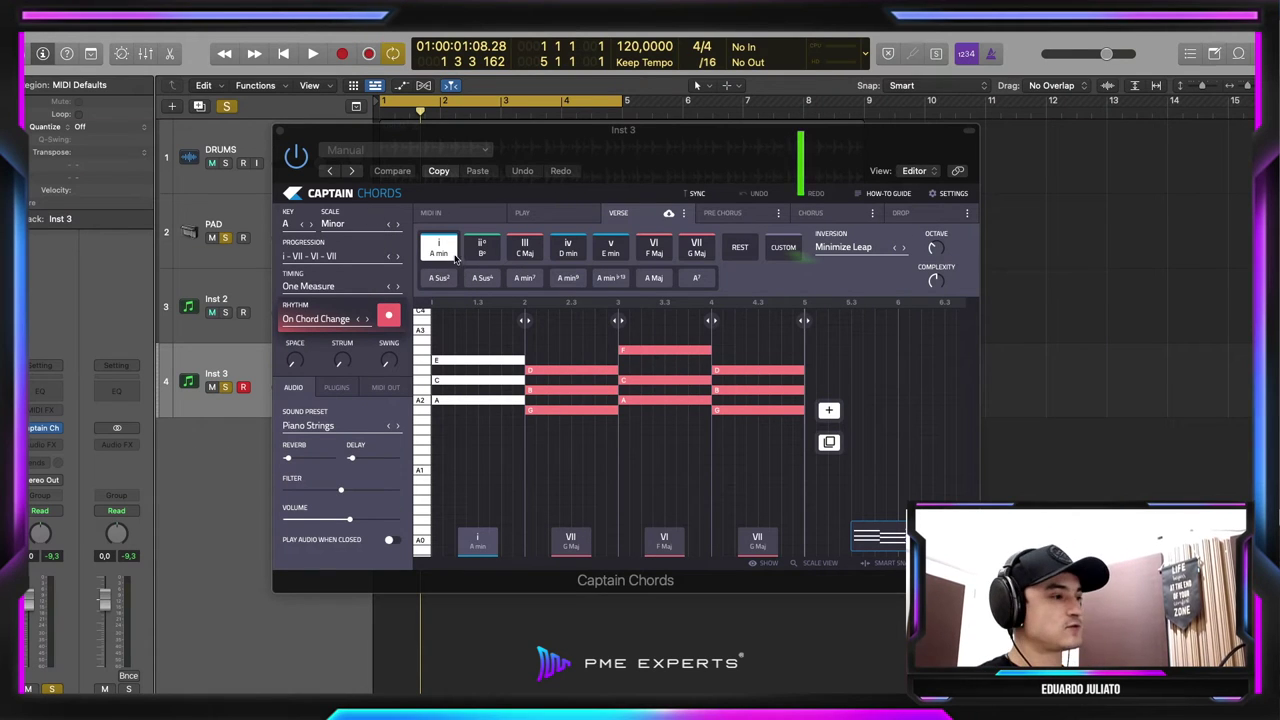
# Change the Captain Chords verse progression to i - v - iv - i (A min, E min, D min, A min) and play it
pyautogui.click(452, 255)
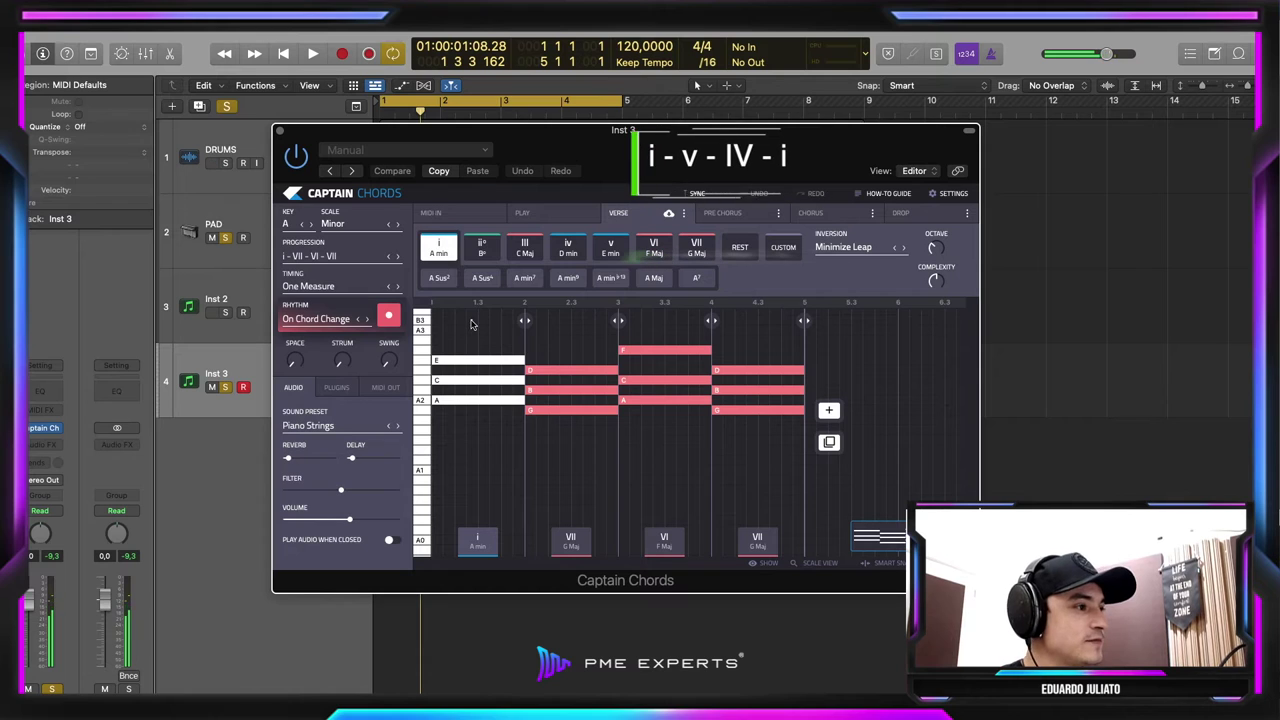
pyautogui.click(594, 352)
pyautogui.click(611, 249)
pyautogui.click(663, 345)
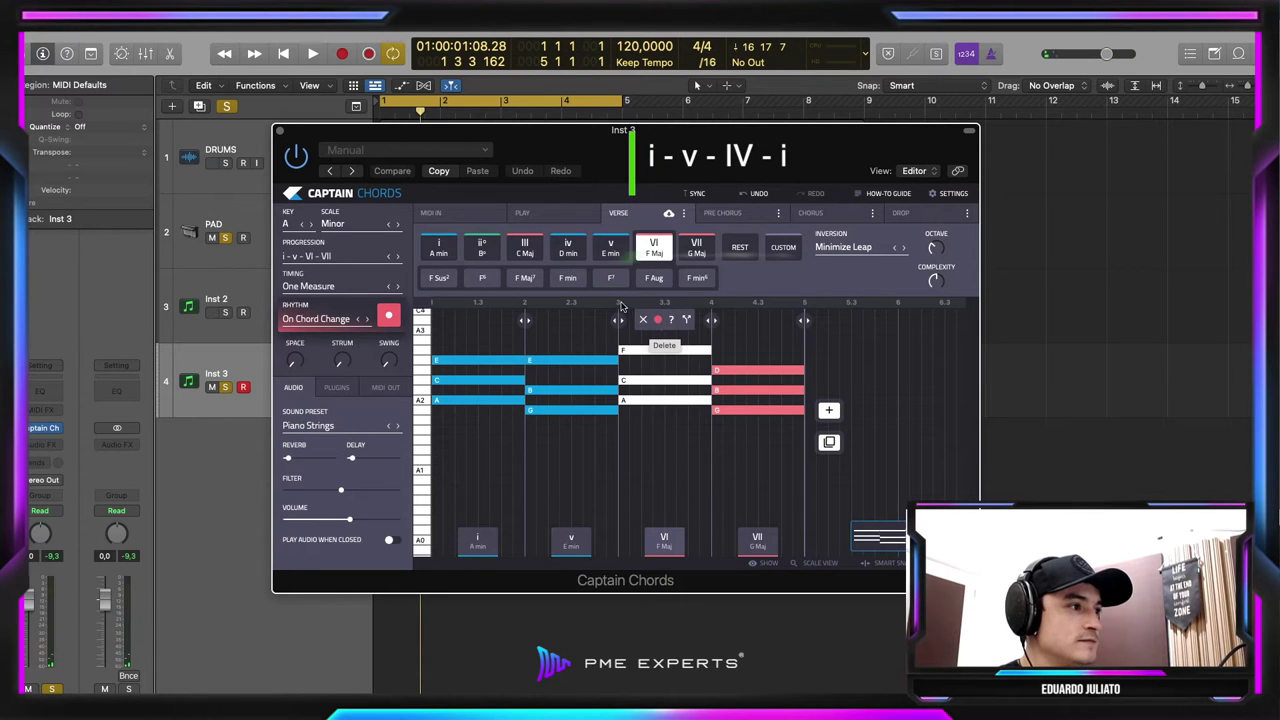
pyautogui.click(562, 250)
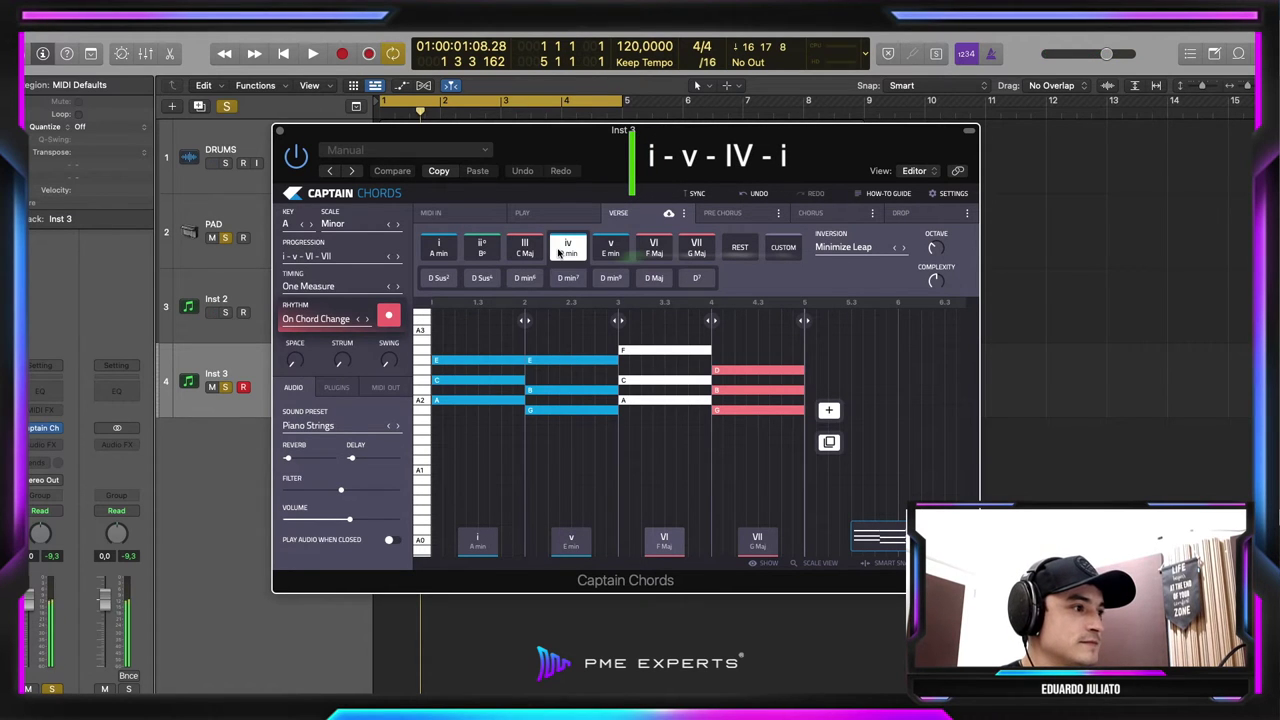
pyautogui.click(765, 360)
pyautogui.click(439, 250)
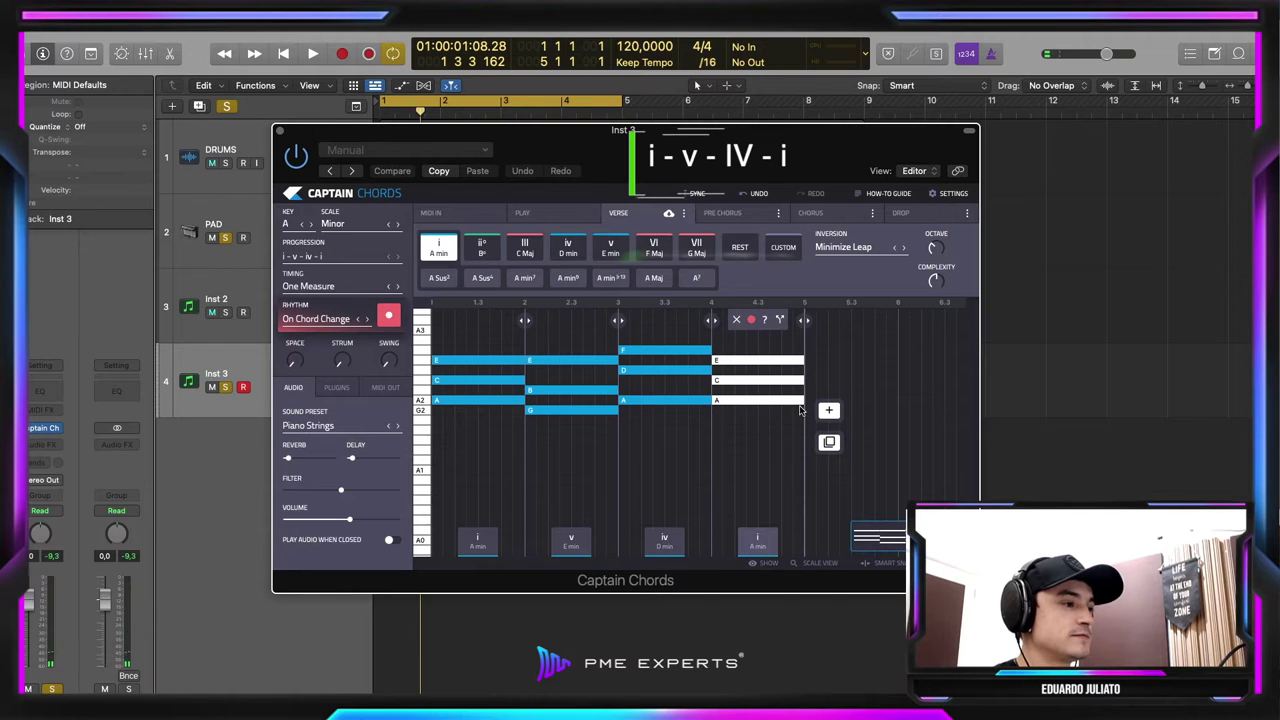
pyautogui.press('space')
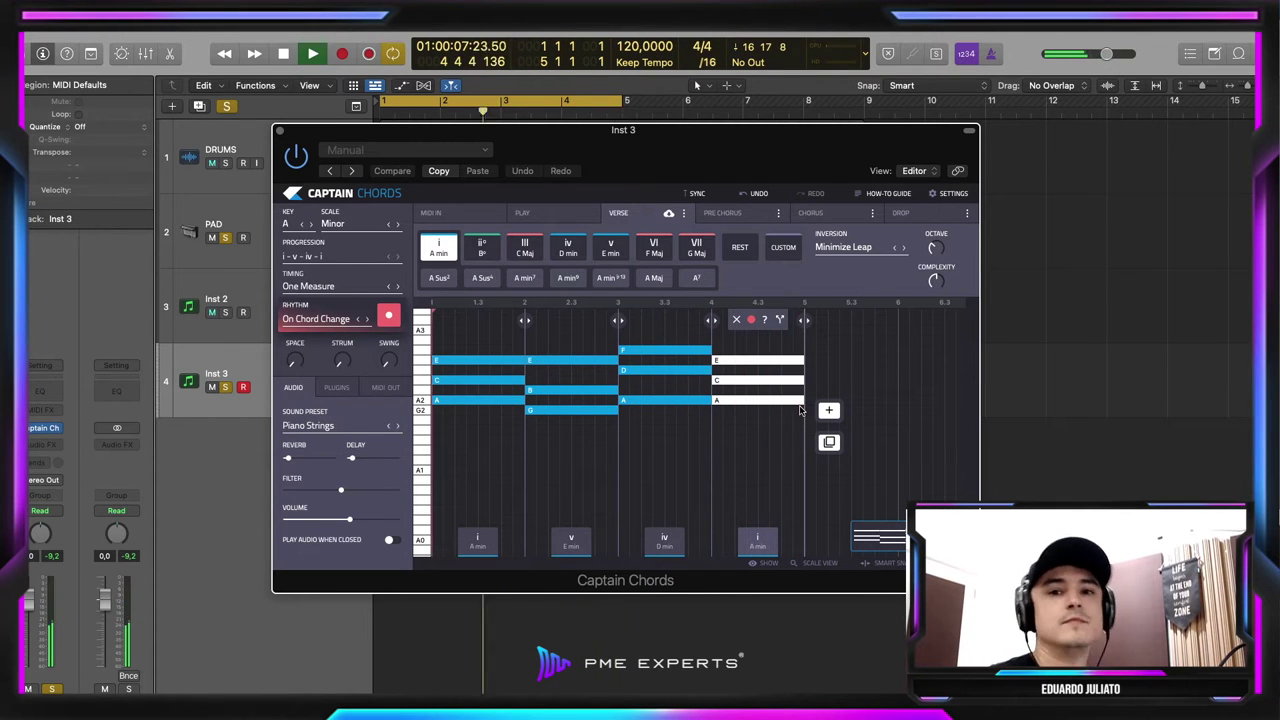
# Solo the DRUMS track together with Inst 3 and play the i - iv - v - i progression over the beat
pyautogui.click(226, 163)
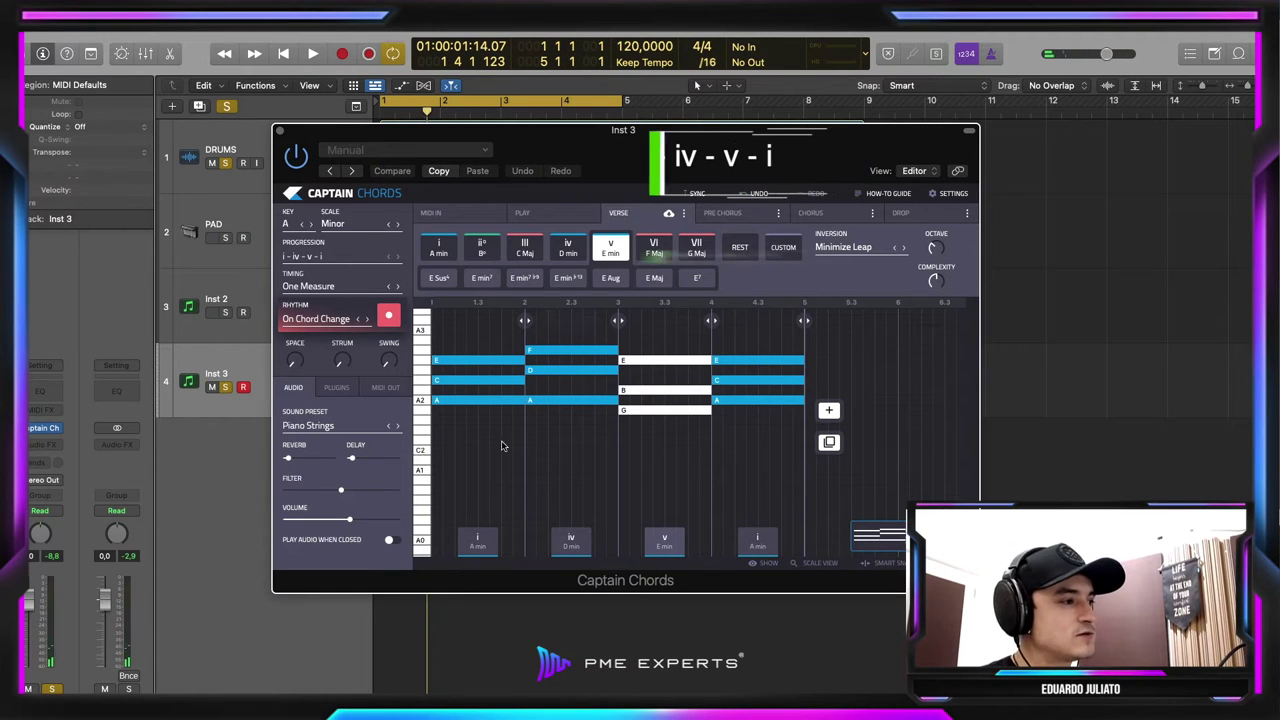
pyautogui.press('space')
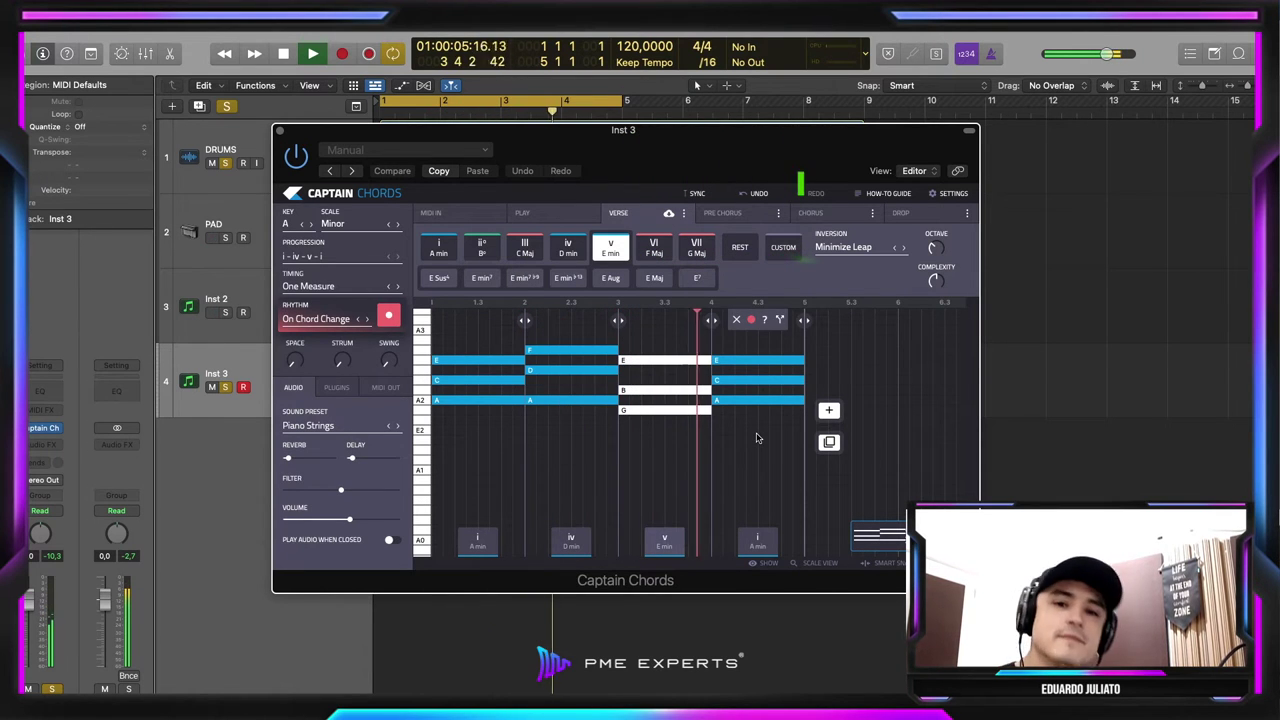
pyautogui.press('space')
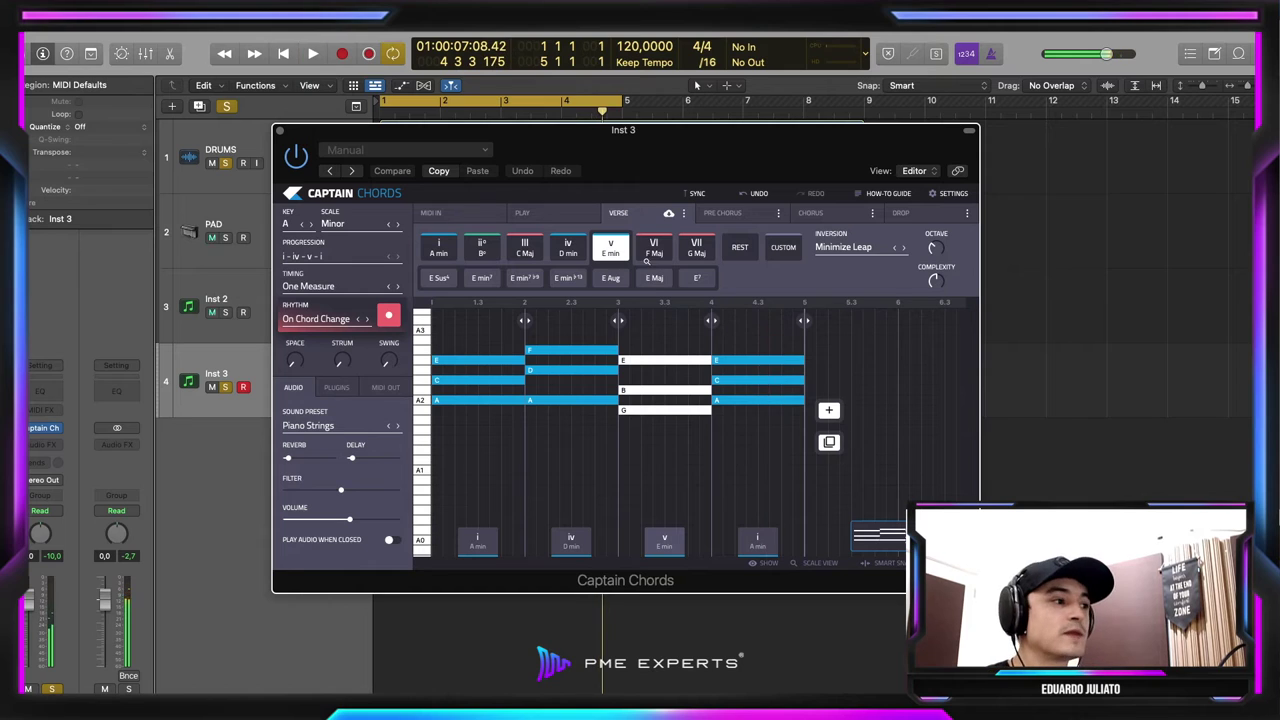
# Replace the third chord, E min, with its E min7 variation and play the progression with the drums
pyautogui.click(622, 255)
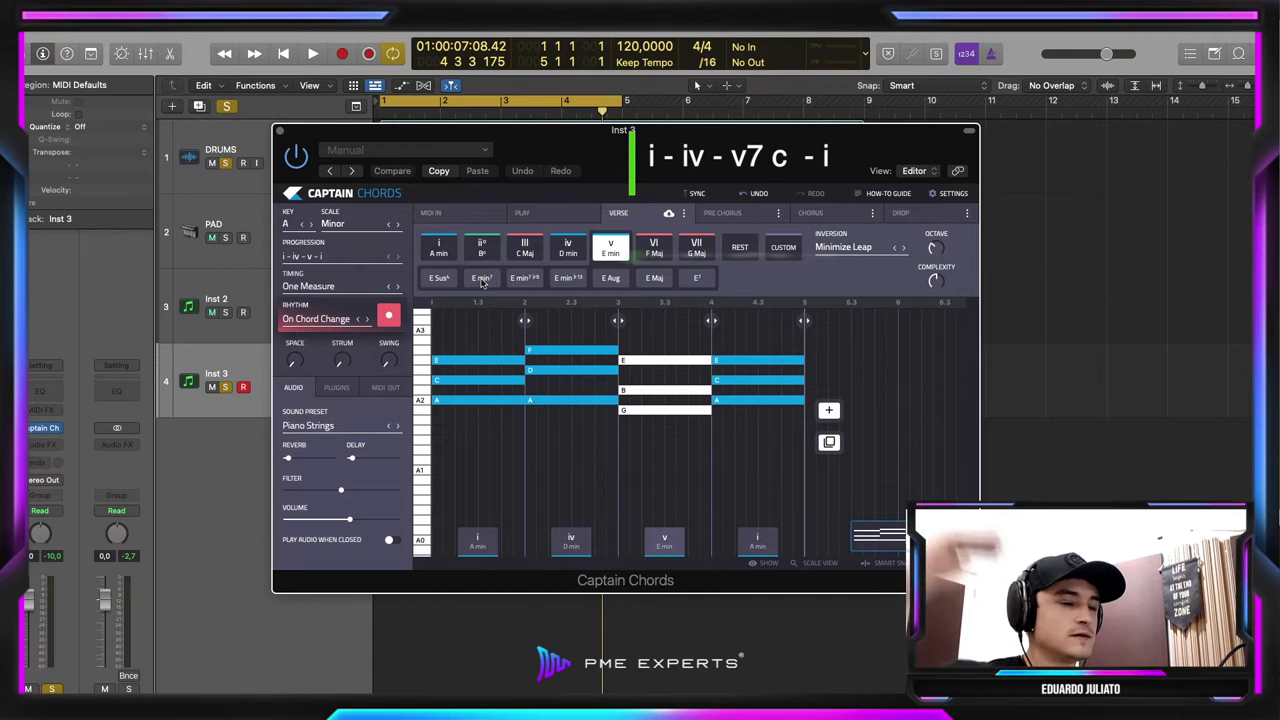
pyautogui.click(482, 279)
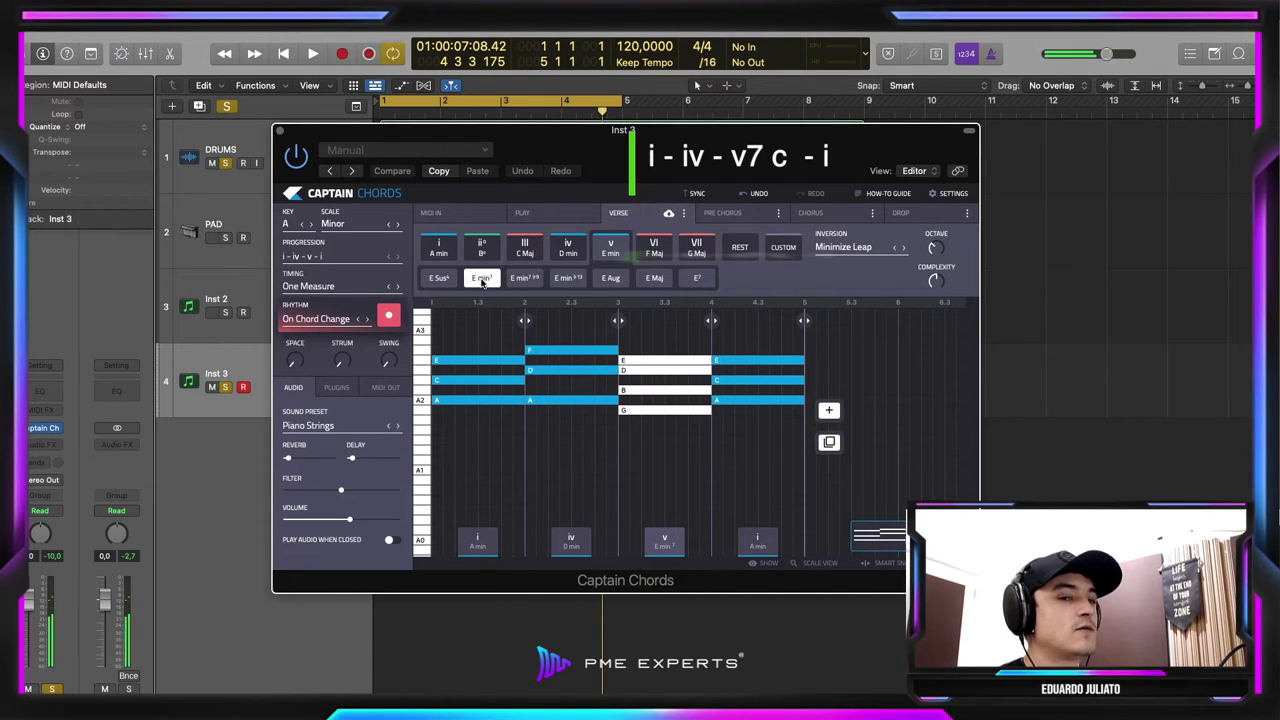
pyautogui.press('space')
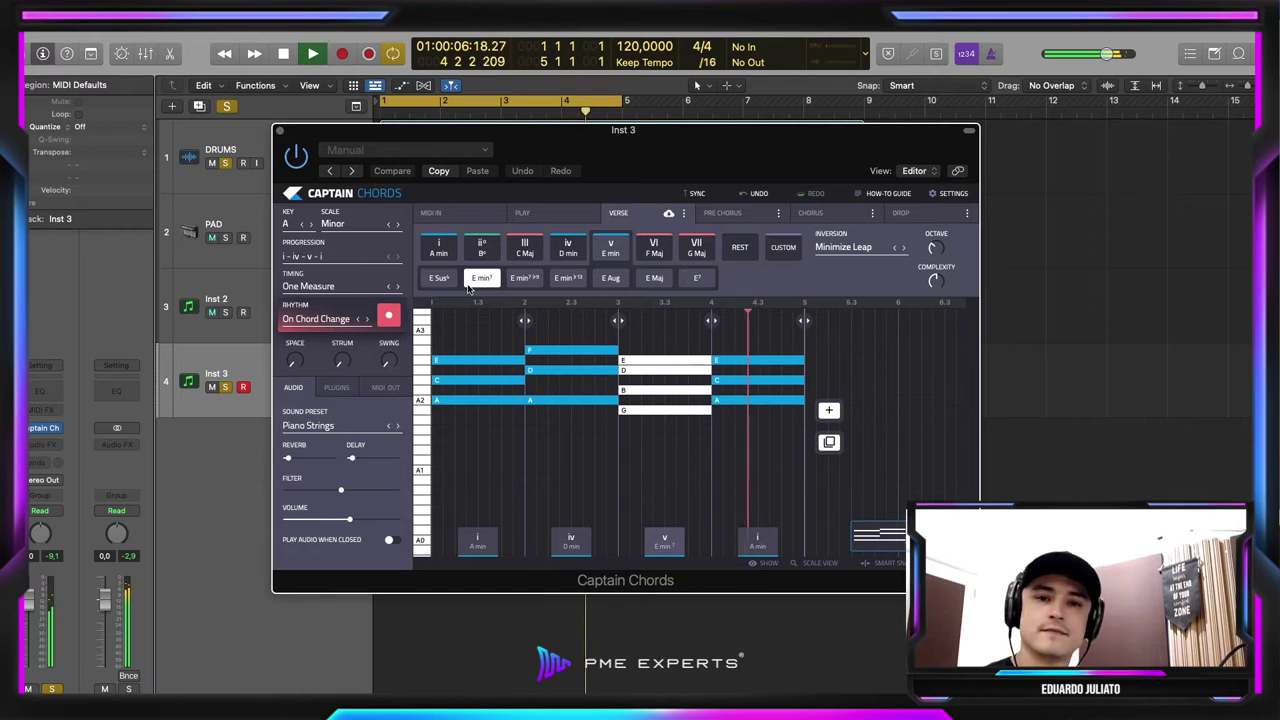
pyautogui.press('space')
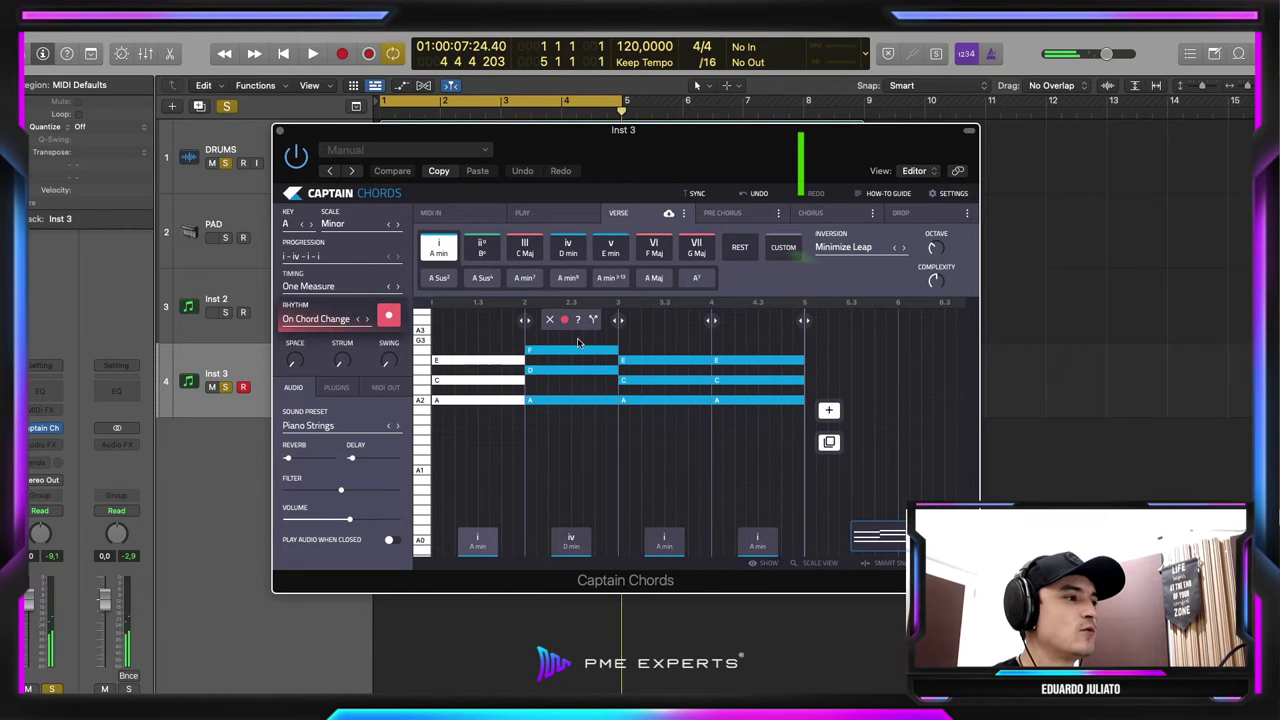
# Set the second, third and fourth chords to G Maj, F Maj and G Maj, forming i - VII - VI - VII, and play the progression
pyautogui.click(583, 342)
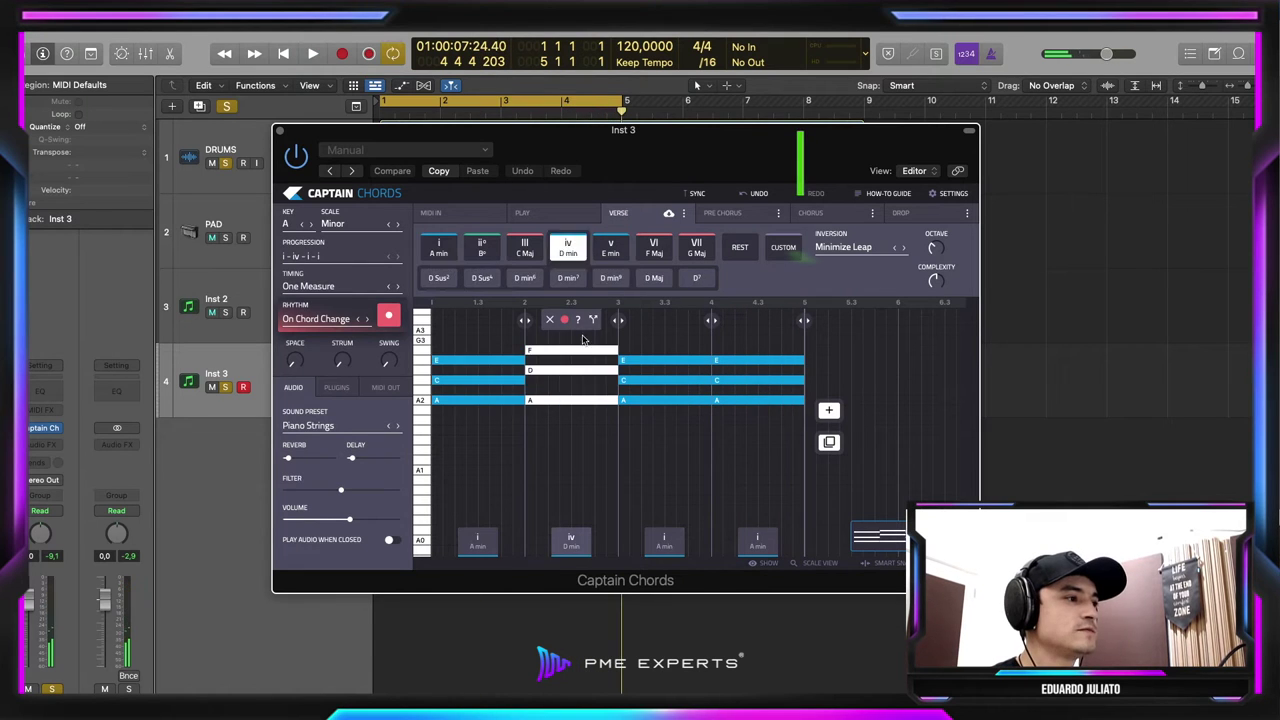
pyautogui.press('7')
pyautogui.click(649, 336)
pyautogui.press('6')
pyautogui.click(743, 348)
pyautogui.press('7')
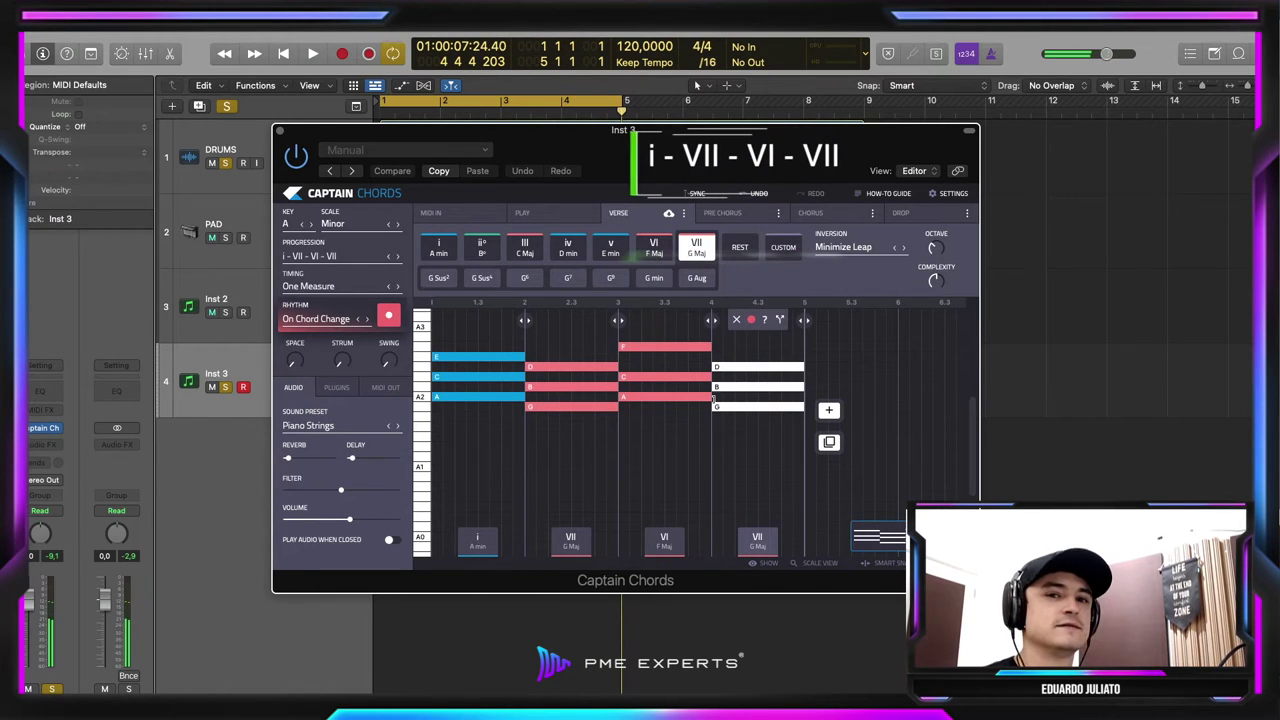
pyautogui.press('space')
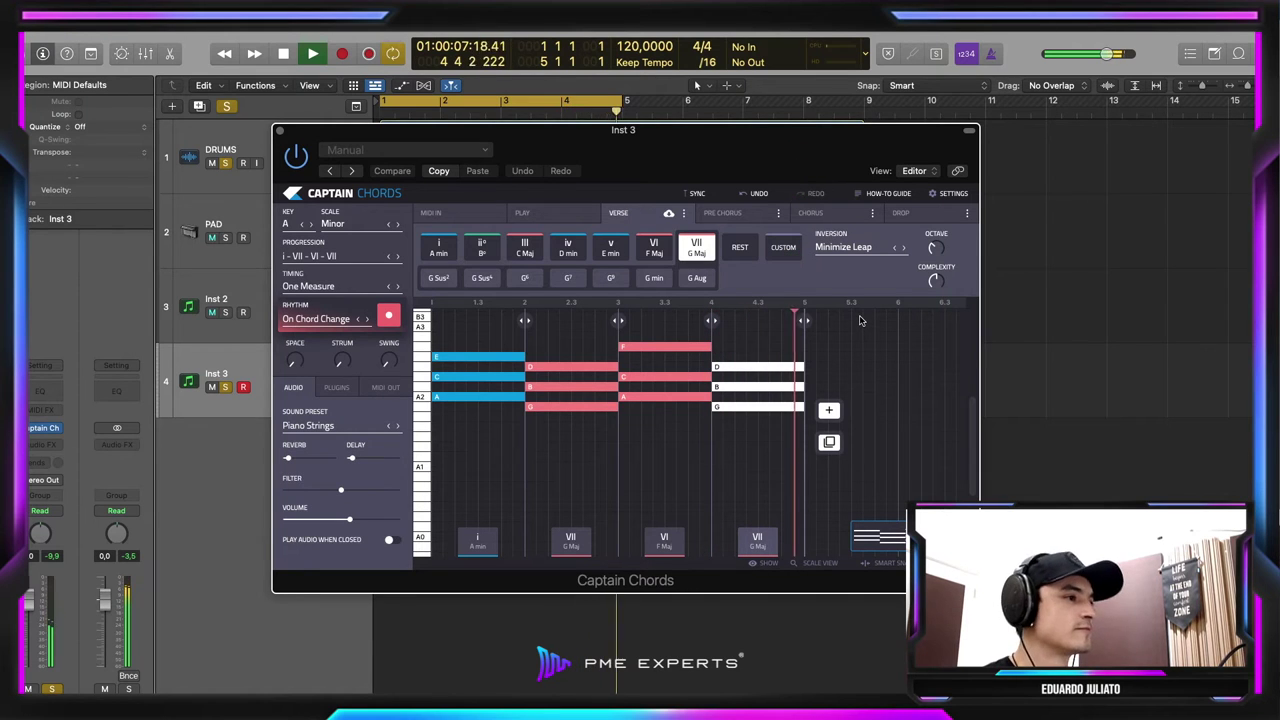
pyautogui.press('space')
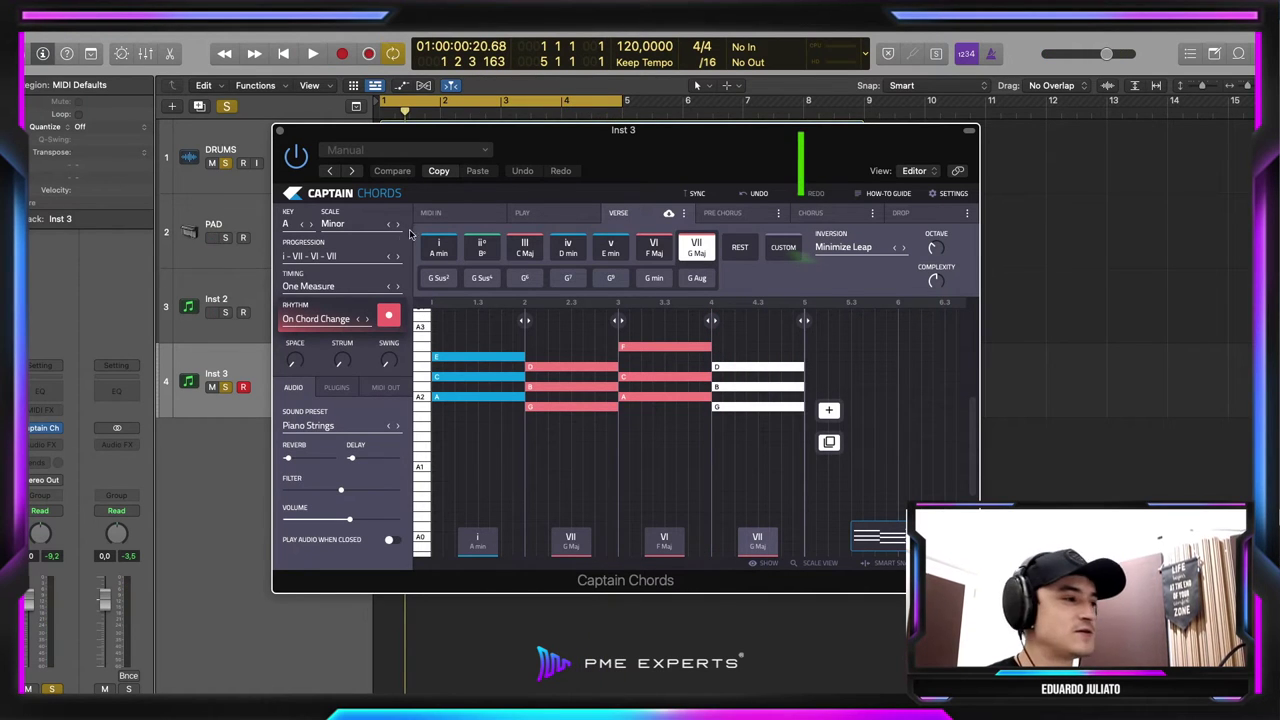
# Replace the fourth chord with E min7, the v chord with a seventh, and play the progression
pyautogui.click(610, 247)
pyautogui.click(482, 278)
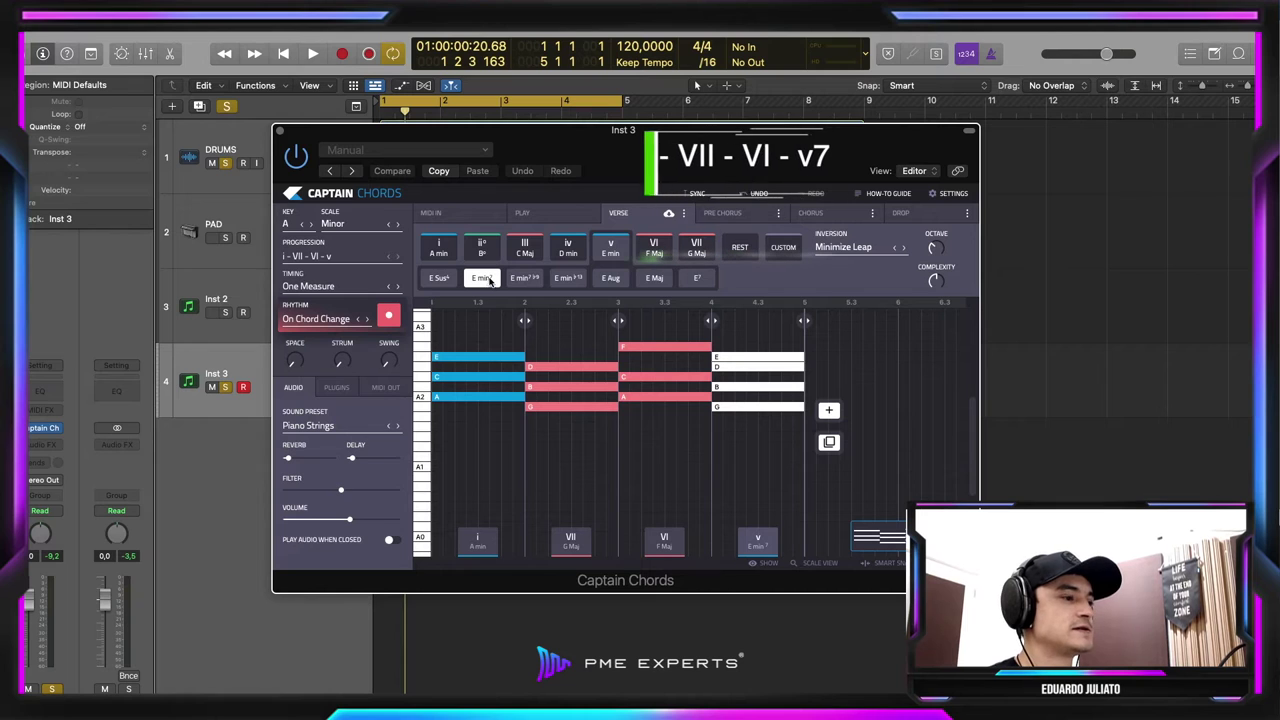
pyautogui.press('space')
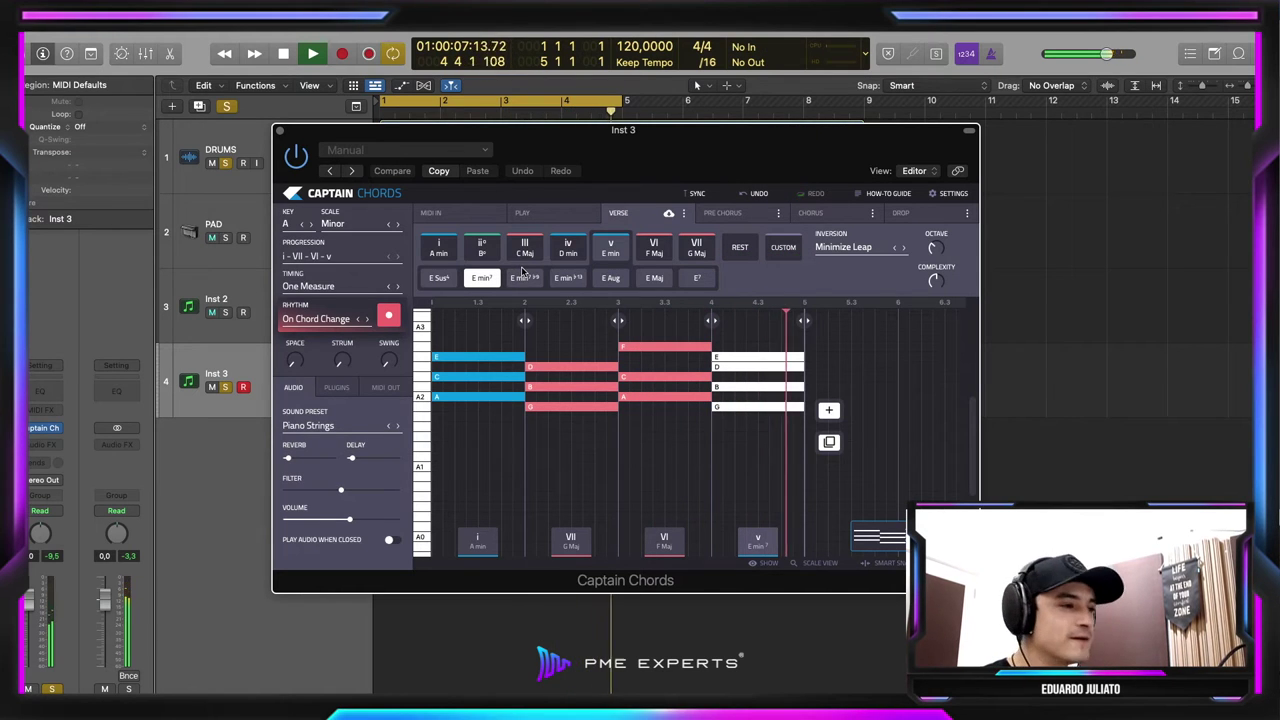
pyautogui.press('space')
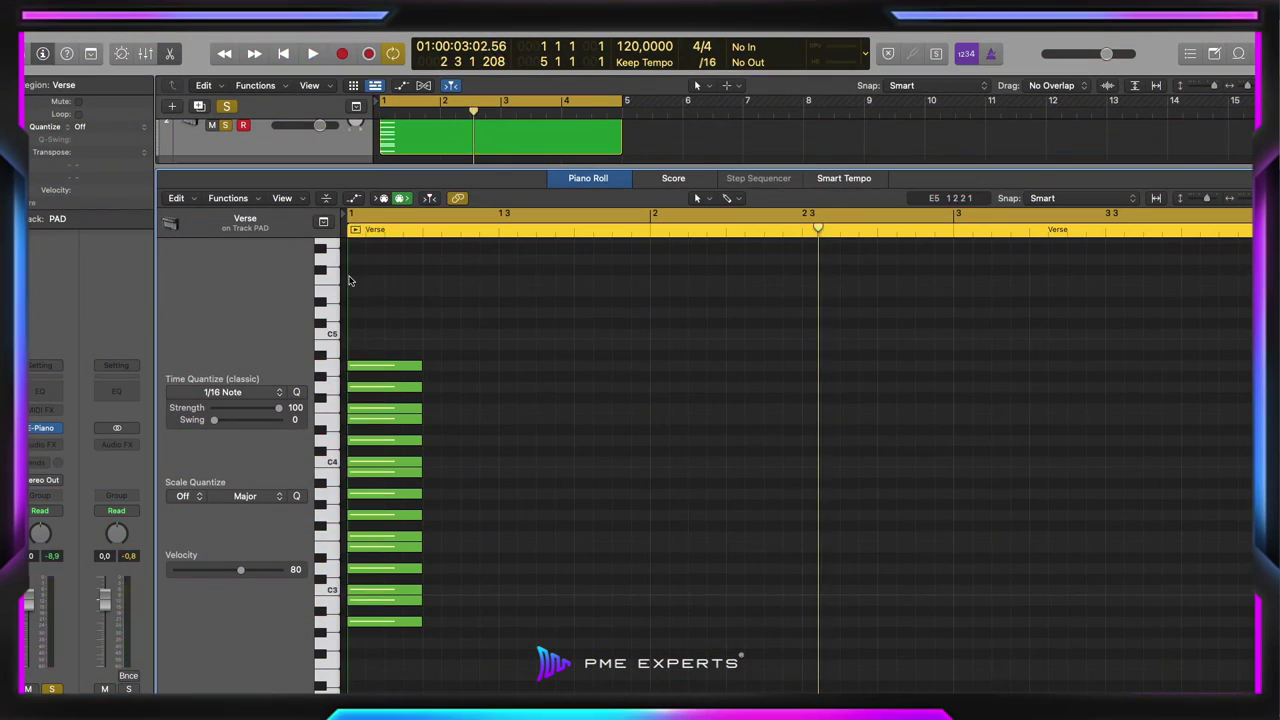
# Mute all the scale notes at the start of the PAD track's Verse region and move them to just before bar 4
pyautogui.press('space')
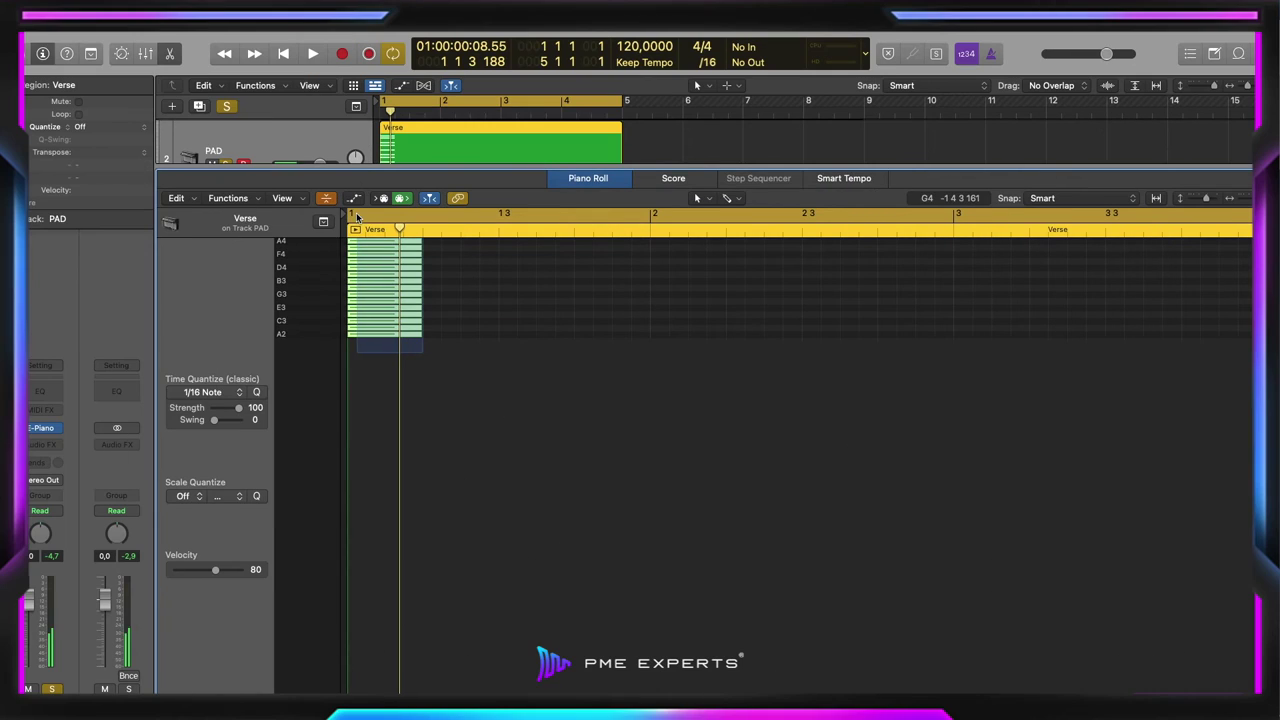
pyautogui.press('super+a')
pyautogui.hotkey('ctrl', 'm')
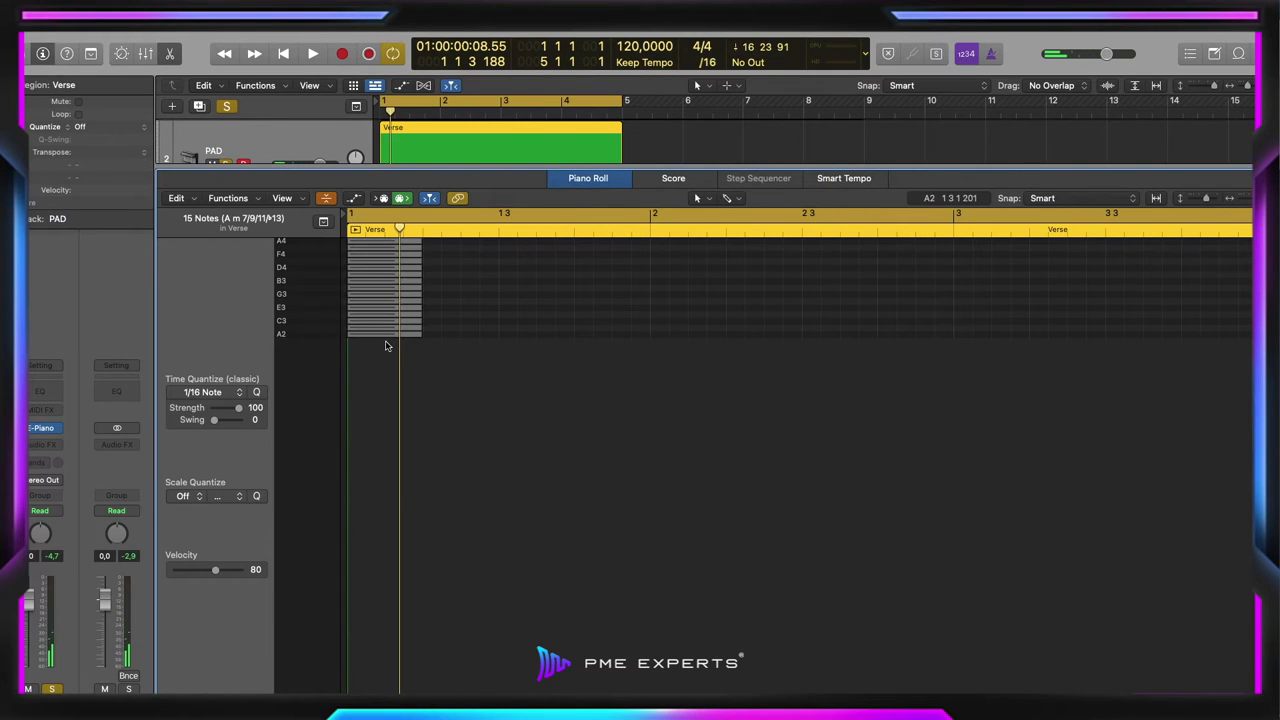
pyautogui.moveTo(386, 338); pyautogui.dragTo(1032, 338)
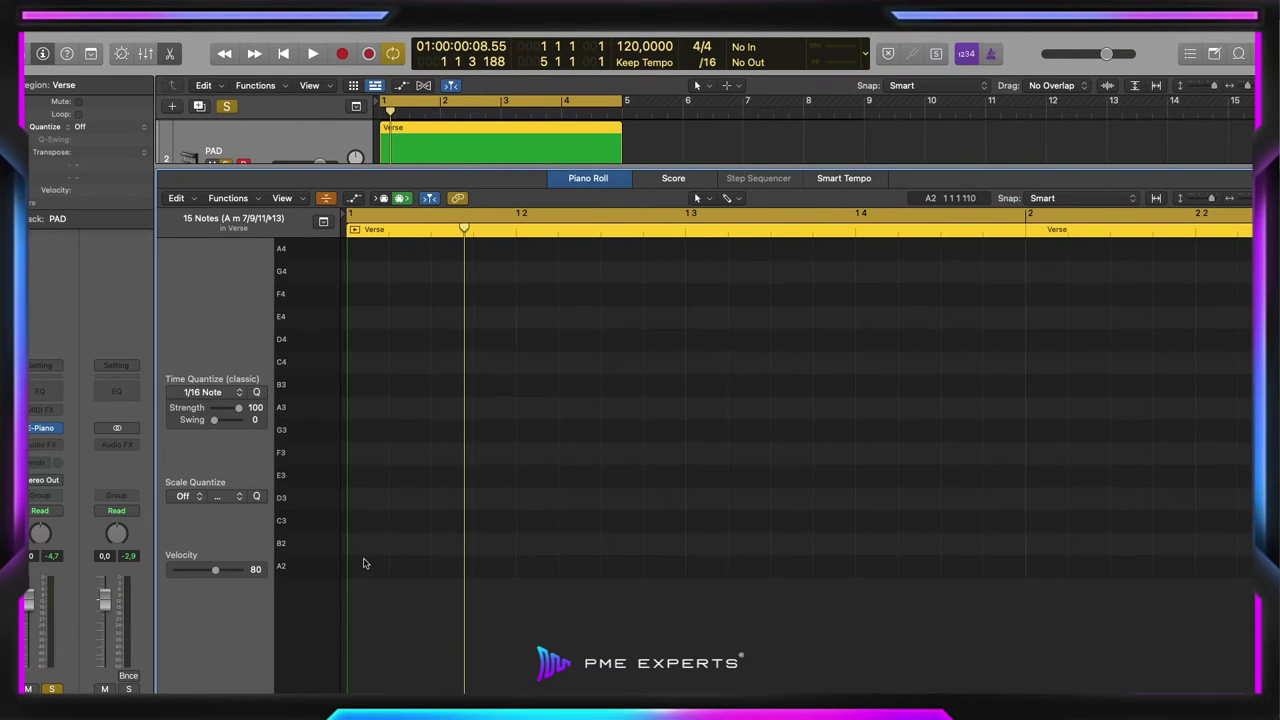
# Draw an A minor chord with notes A2, C3 and E3 at the start of bar 1 and select all three notes
pyautogui.click(364, 565)
pyautogui.click(364, 520)
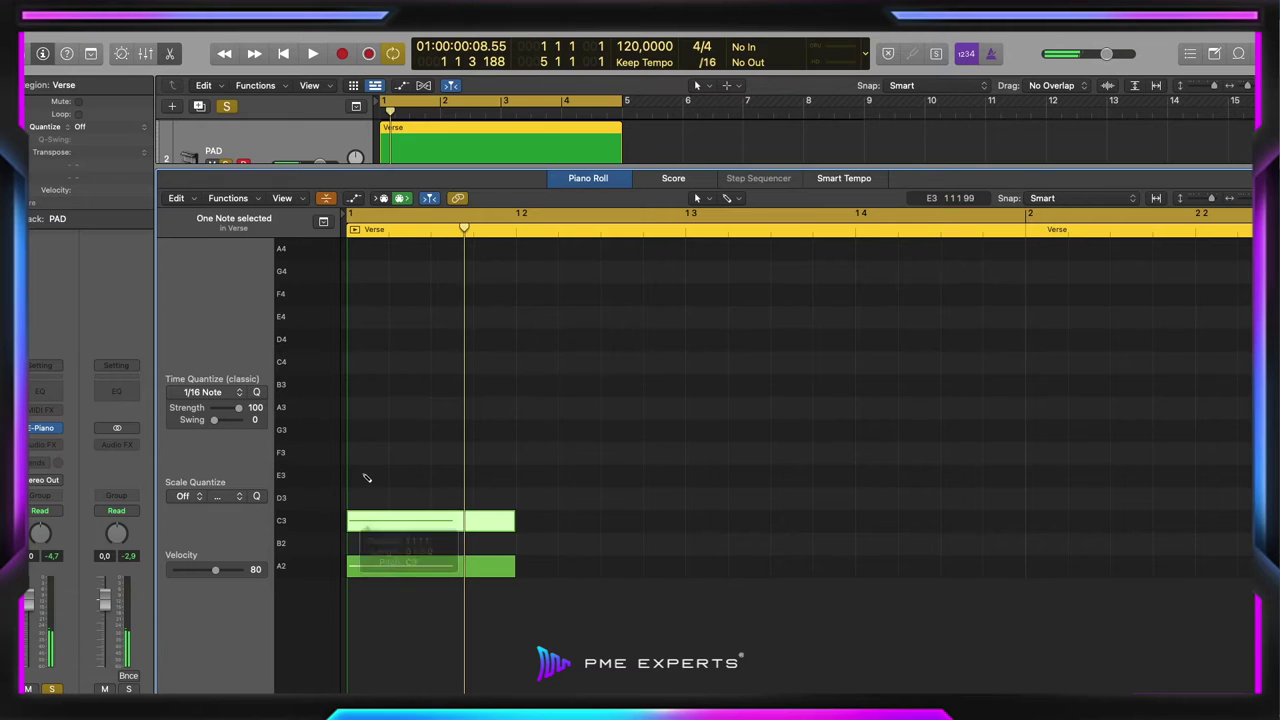
pyautogui.click(363, 476)
pyautogui.moveTo(480, 614); pyautogui.dragTo(443, 490)
pyautogui.press('super+a')
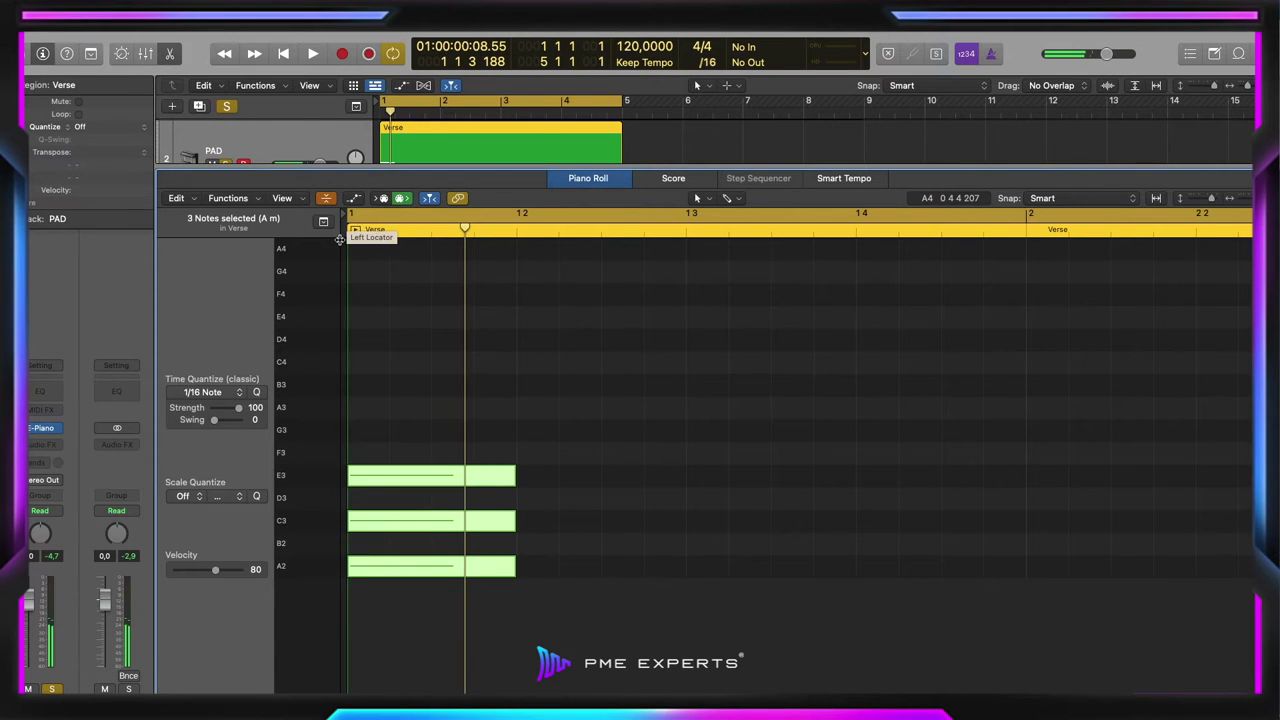
# Extend the A minor chord's three notes to fill bar 1, playing the region back to check their length
pyautogui.press('space')
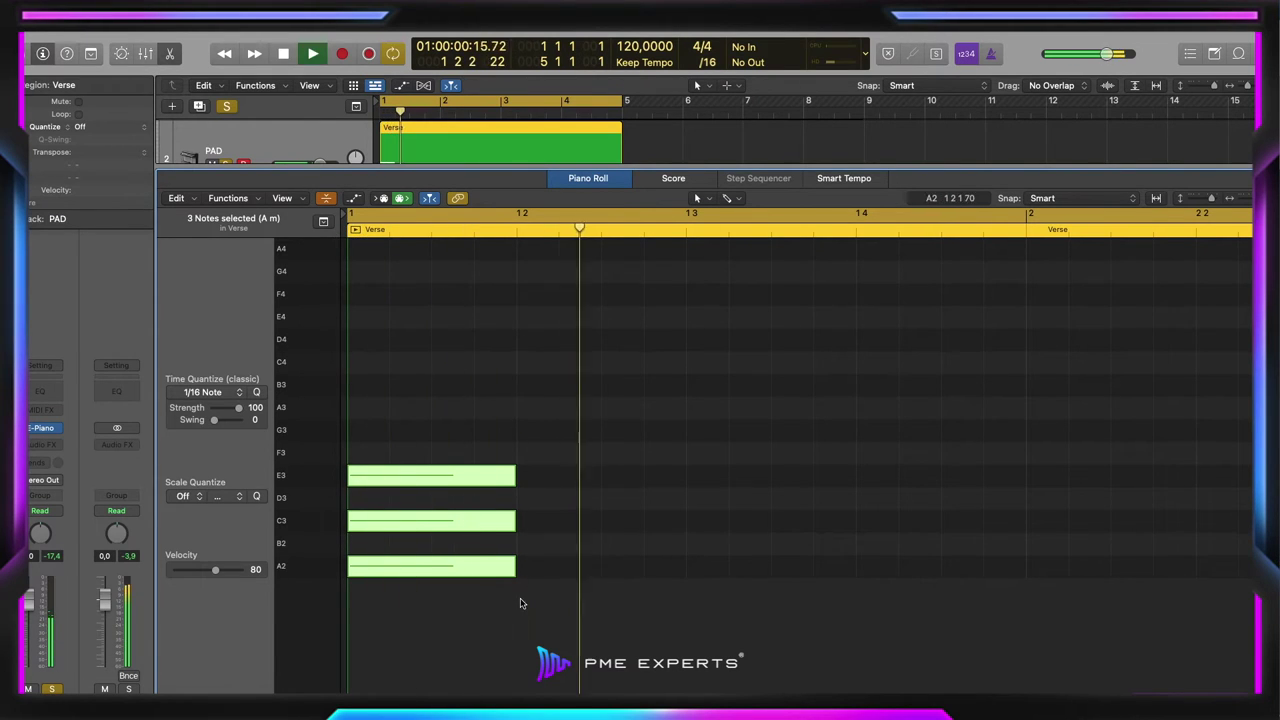
pyautogui.press('space')
pyautogui.moveTo(403, 561); pyautogui.dragTo(541, 573)
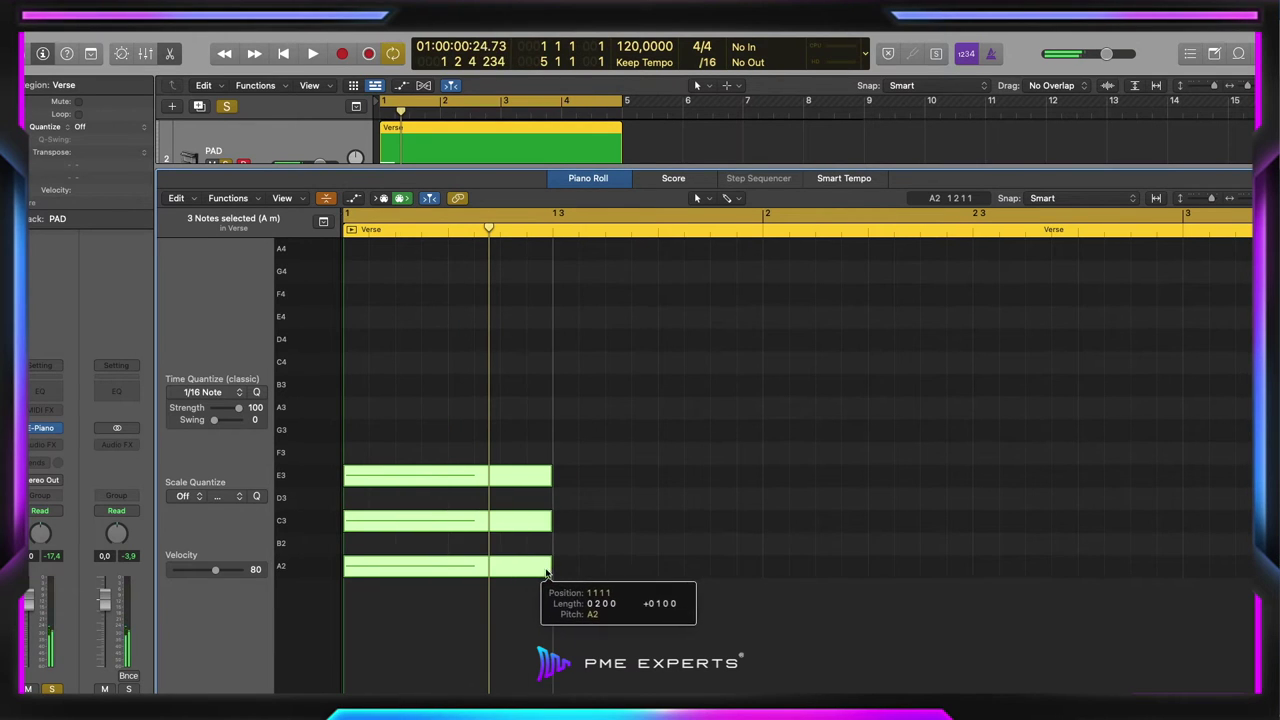
pyautogui.press('space')
pyautogui.hscroll(-5, 545, 571)
pyautogui.scroll(3, 545, 571)
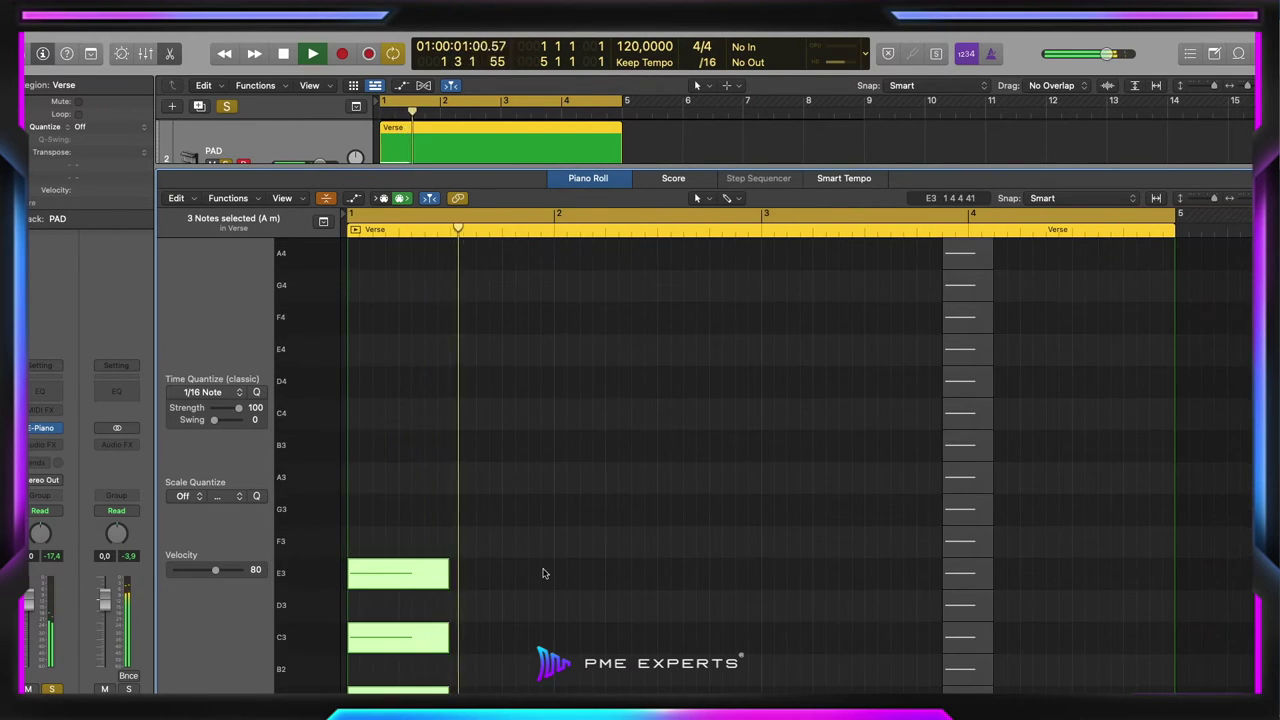
pyautogui.press('space')
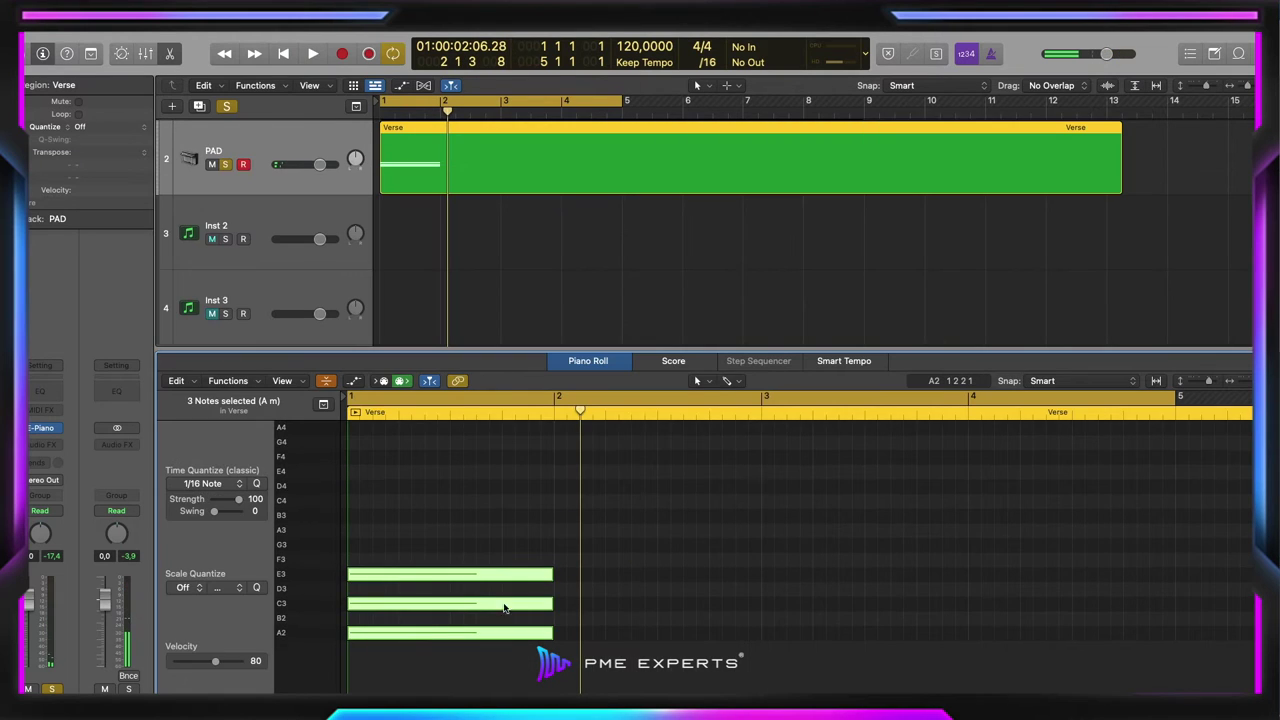
# Copy the chord to bar 2, shift it to E minor (E3, G3, B3), and play it back
pyautogui.moveTo(414, 640); pyautogui.dragTo(620, 610)
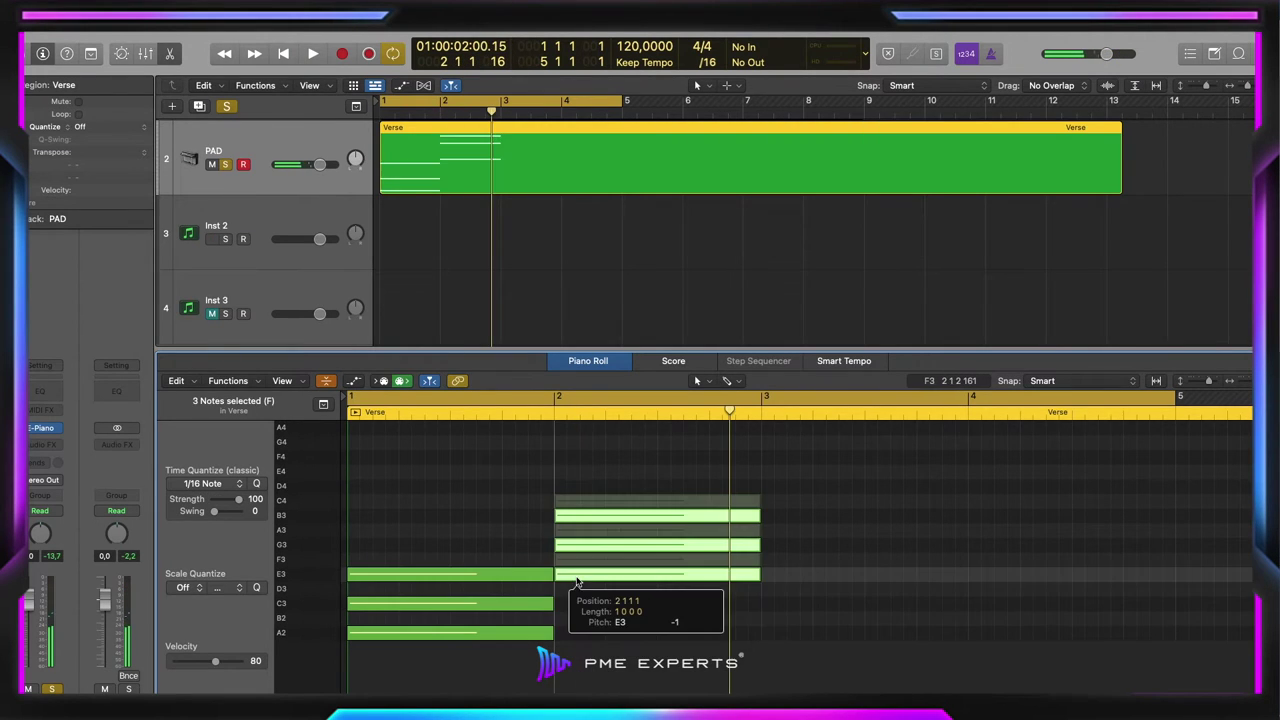
pyautogui.moveTo(590, 590); pyautogui.dragTo(590, 590)
pyautogui.press('space')
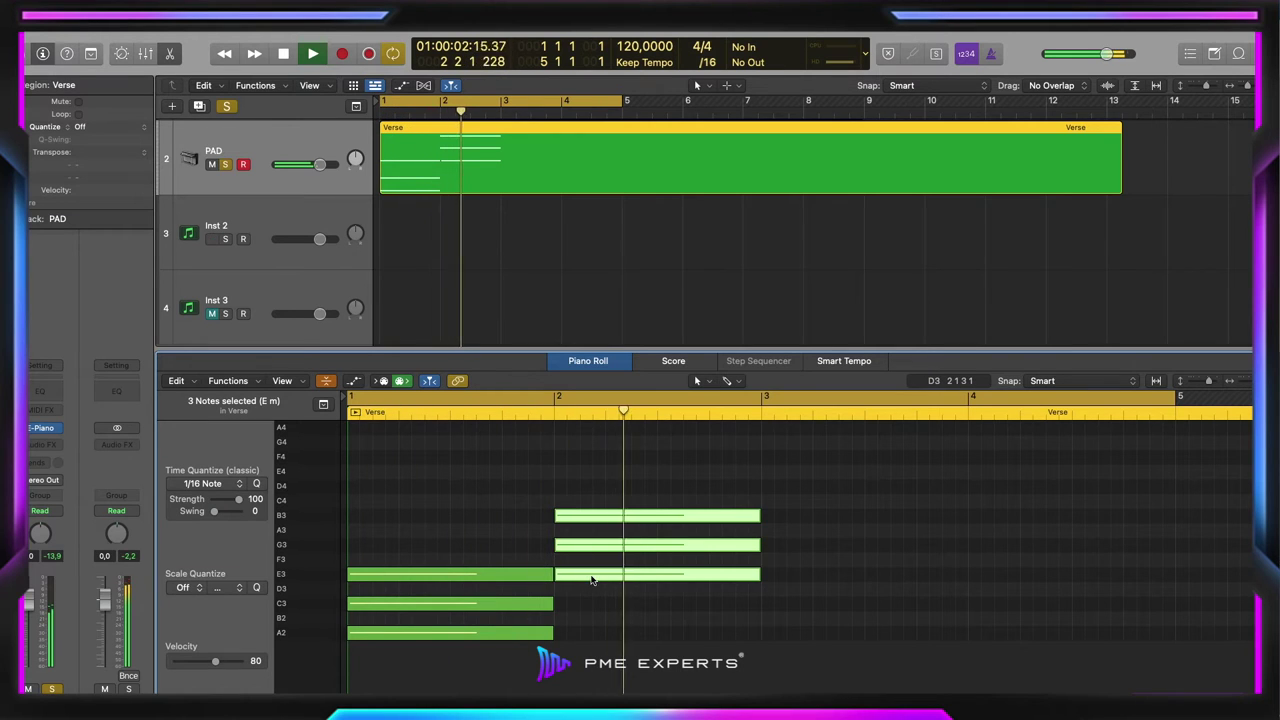
pyautogui.press('space')
# Copy the E minor chord to bar 3 as D minor (D3, F3, A3) and play the sequence from the start
pyautogui.moveTo(591, 579); pyautogui.dragTo(816, 596)
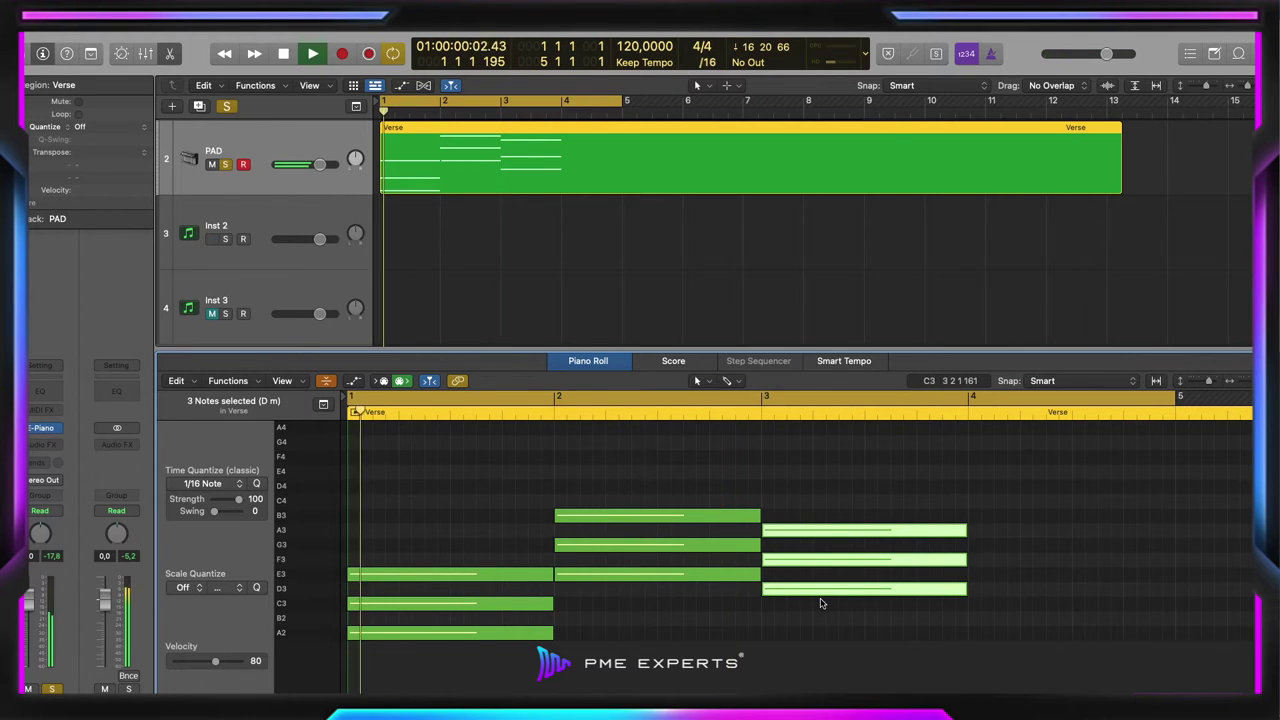
pyautogui.press('Return')
pyautogui.press('space')
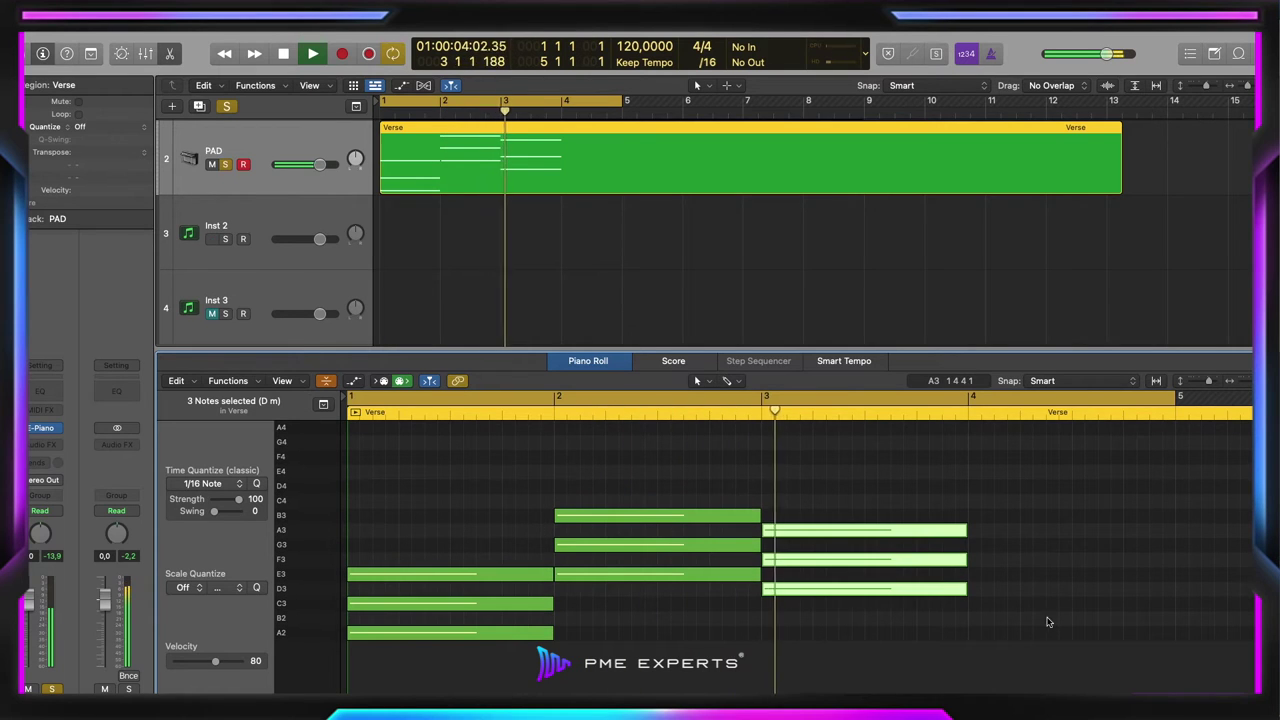
# Copy the D minor chord to bar 4 as E minor (E3, G3, B3), add D4 above it, and play the progression
pyautogui.press('space')
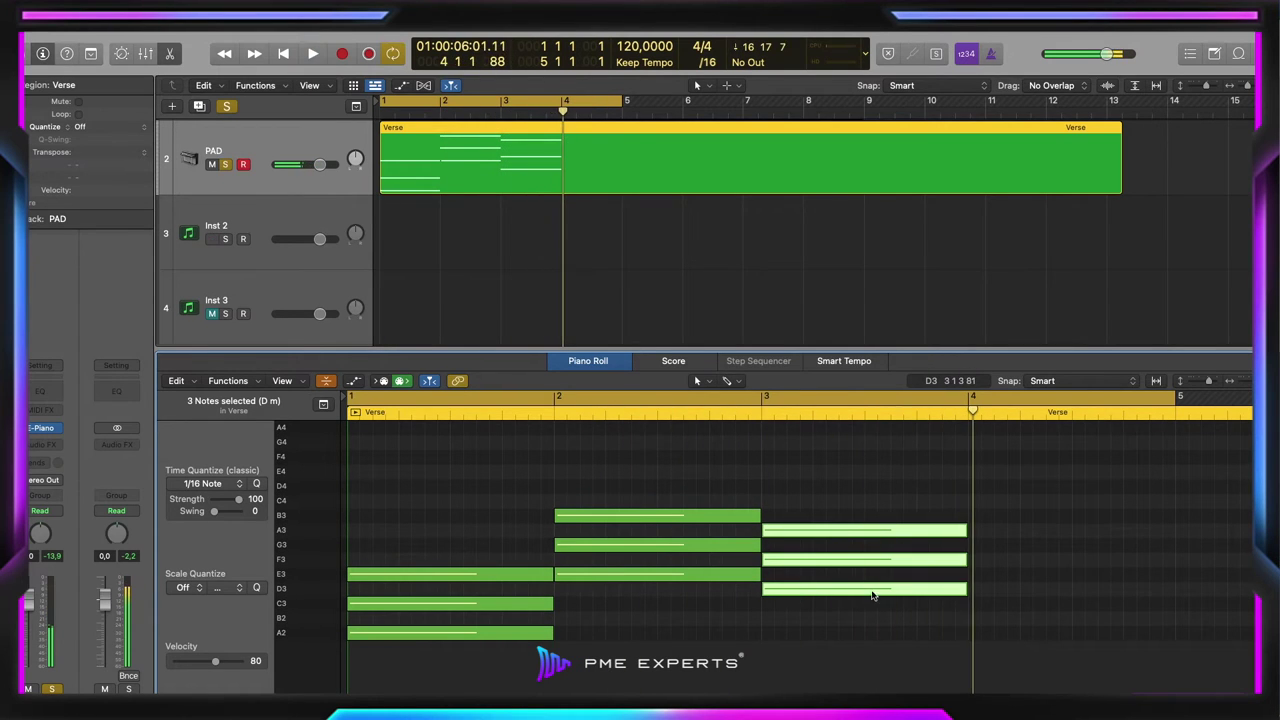
pyautogui.moveTo(871, 595); pyautogui.dragTo(998, 564)
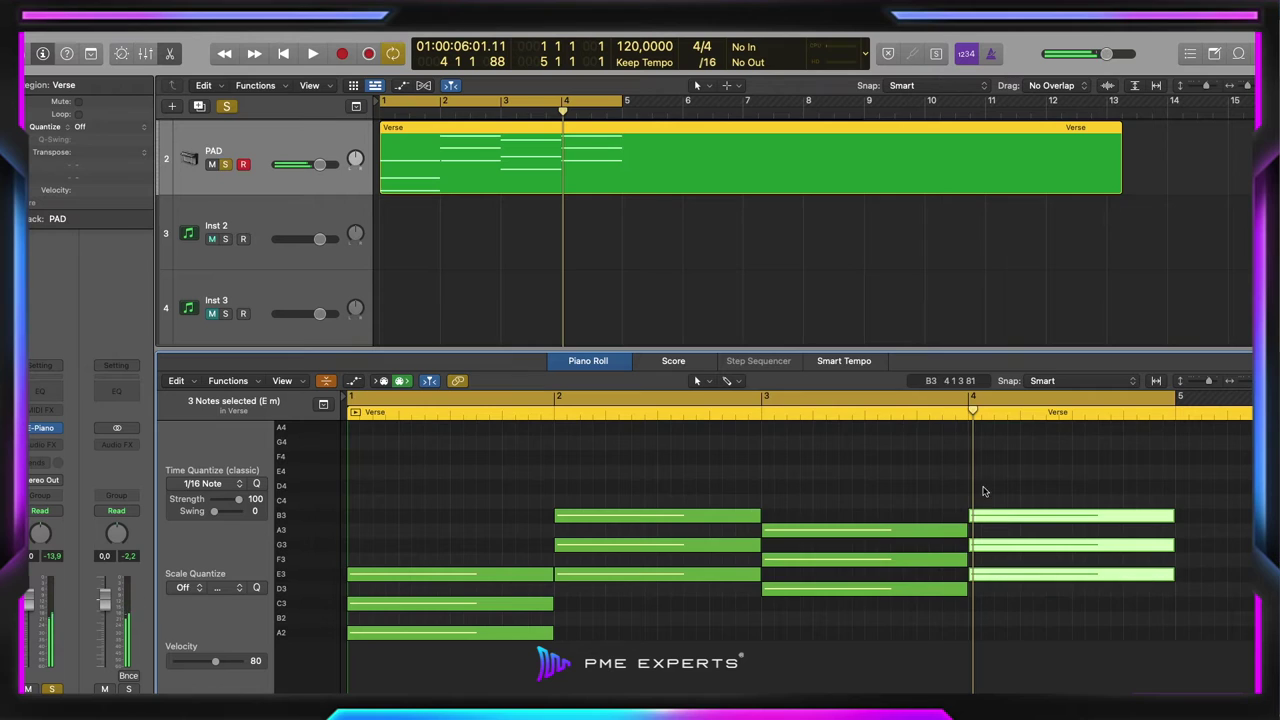
pyautogui.click(984, 495)
pyautogui.moveTo(986, 514); pyautogui.dragTo(986, 482)
pyautogui.press('space')
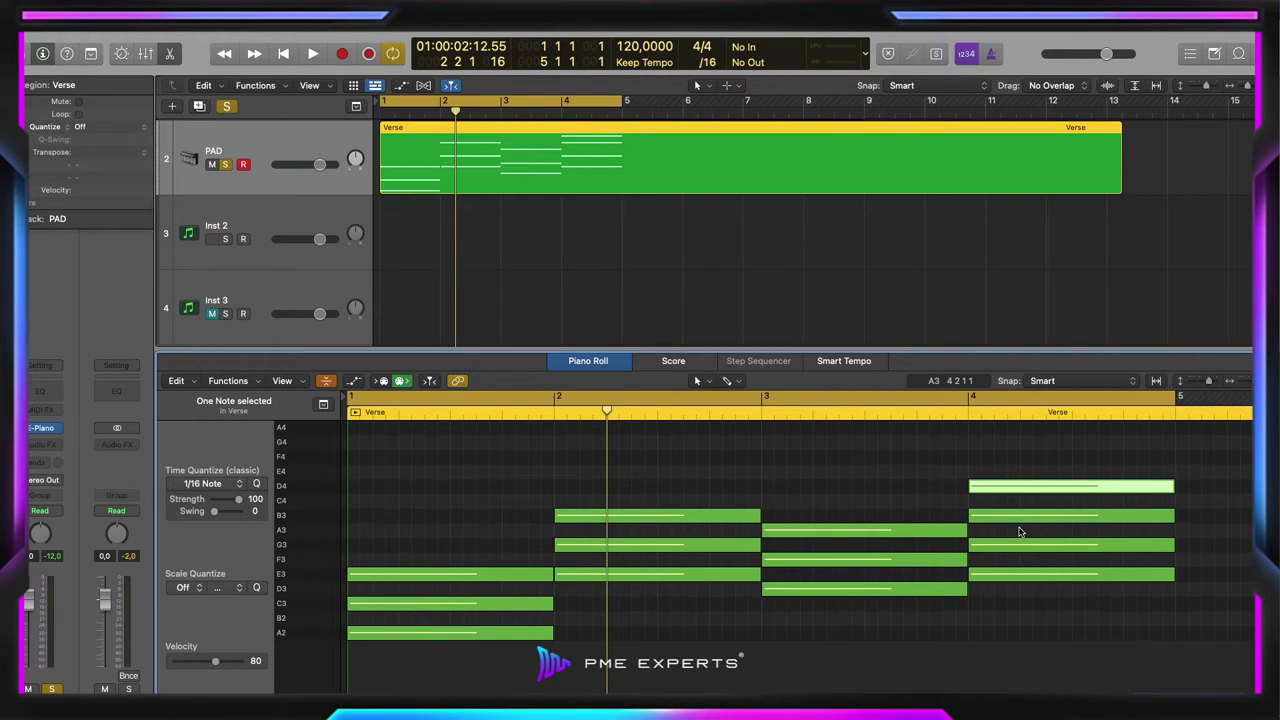
# Audition the lowest note of the A minor, E minor and D minor chords on the full chromatic keyboard
pyautogui.click(1127, 618)
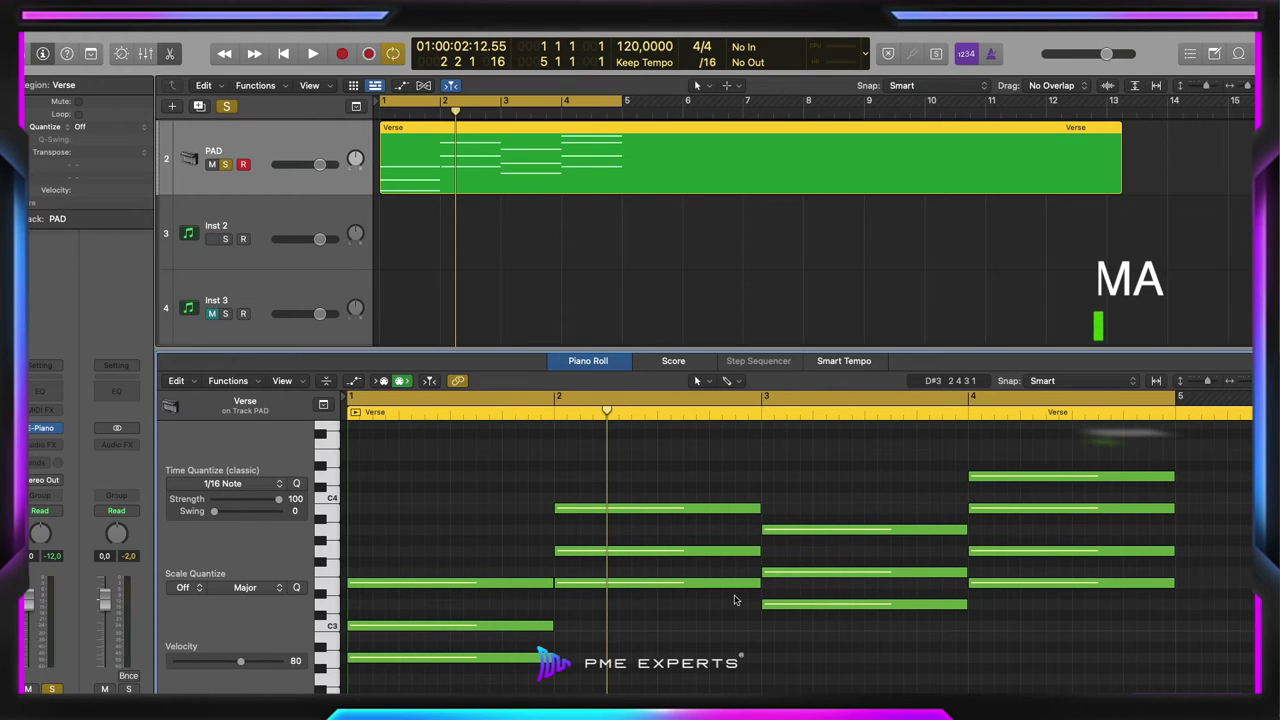
pyautogui.scroll(3, 745, 591)
pyautogui.scroll(-3, 745, 591)
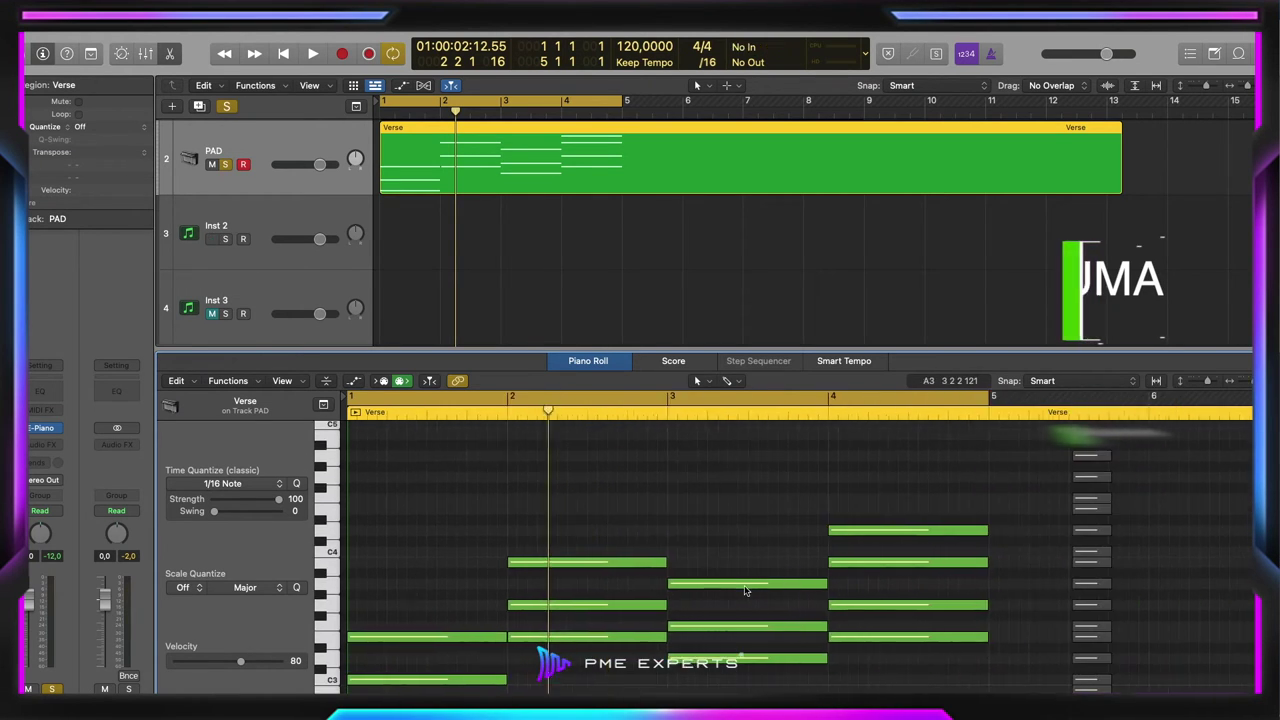
pyautogui.scroll(-5, 745, 591)
pyautogui.scroll(-1, 590, 587)
pyautogui.click(471, 590)
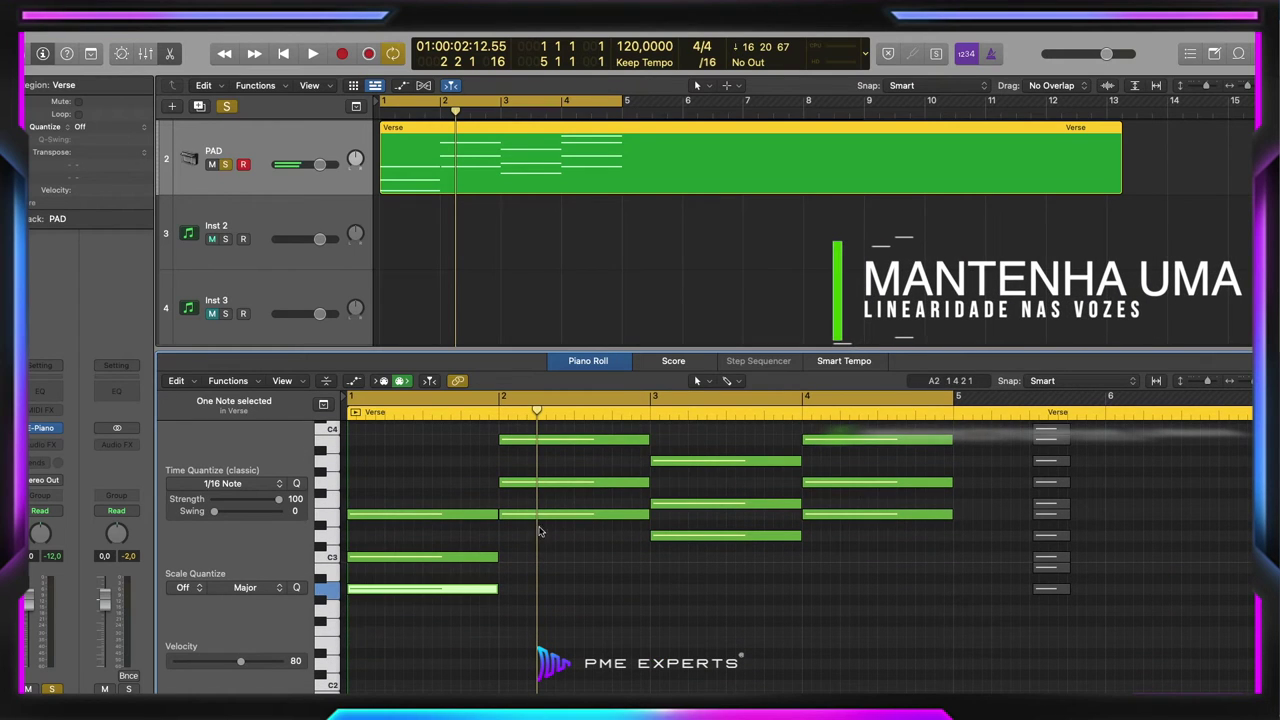
pyautogui.click(594, 515)
pyautogui.click(709, 535)
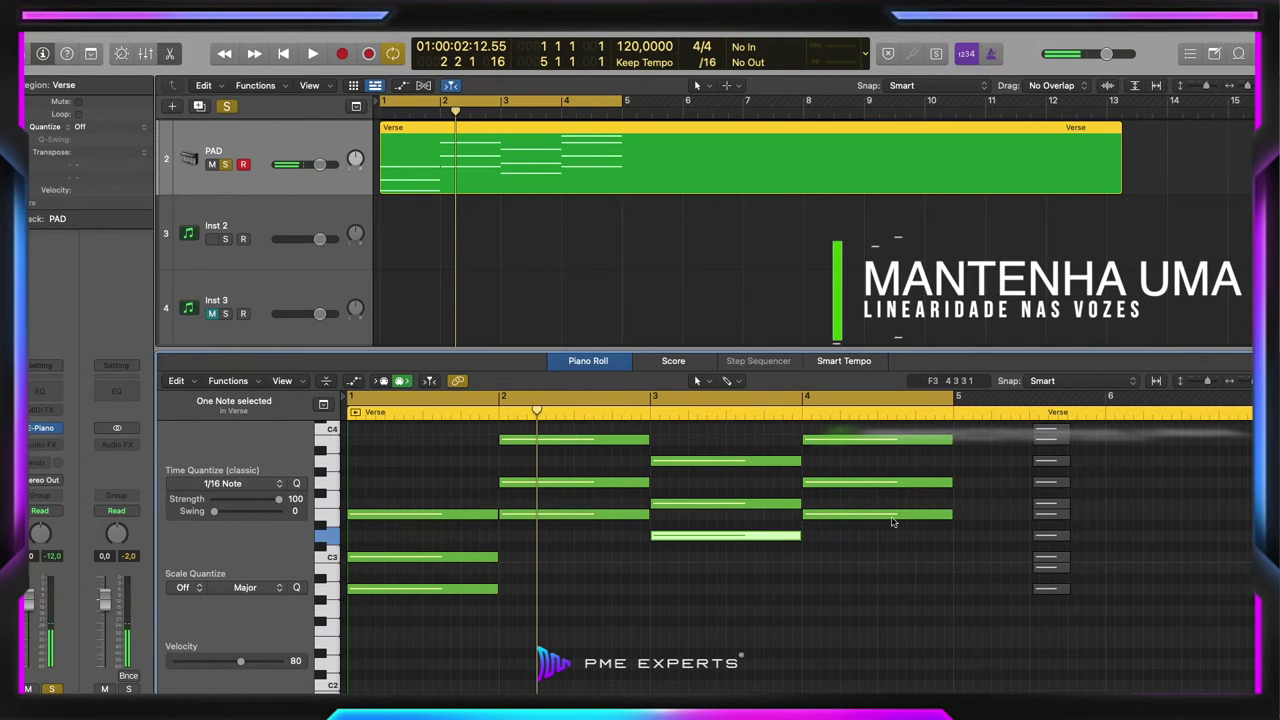
# Copy the lowest notes of all four chords one octave down as a bass line and play it back
pyautogui.keyDown('shift'); pyautogui.click(893, 521); pyautogui.keyUp('shift')
pyautogui.keyDown('shift'); pyautogui.click(620, 513); pyautogui.keyUp('shift')
pyautogui.keyDown('shift'); pyautogui.click(440, 587); pyautogui.keyUp('shift')
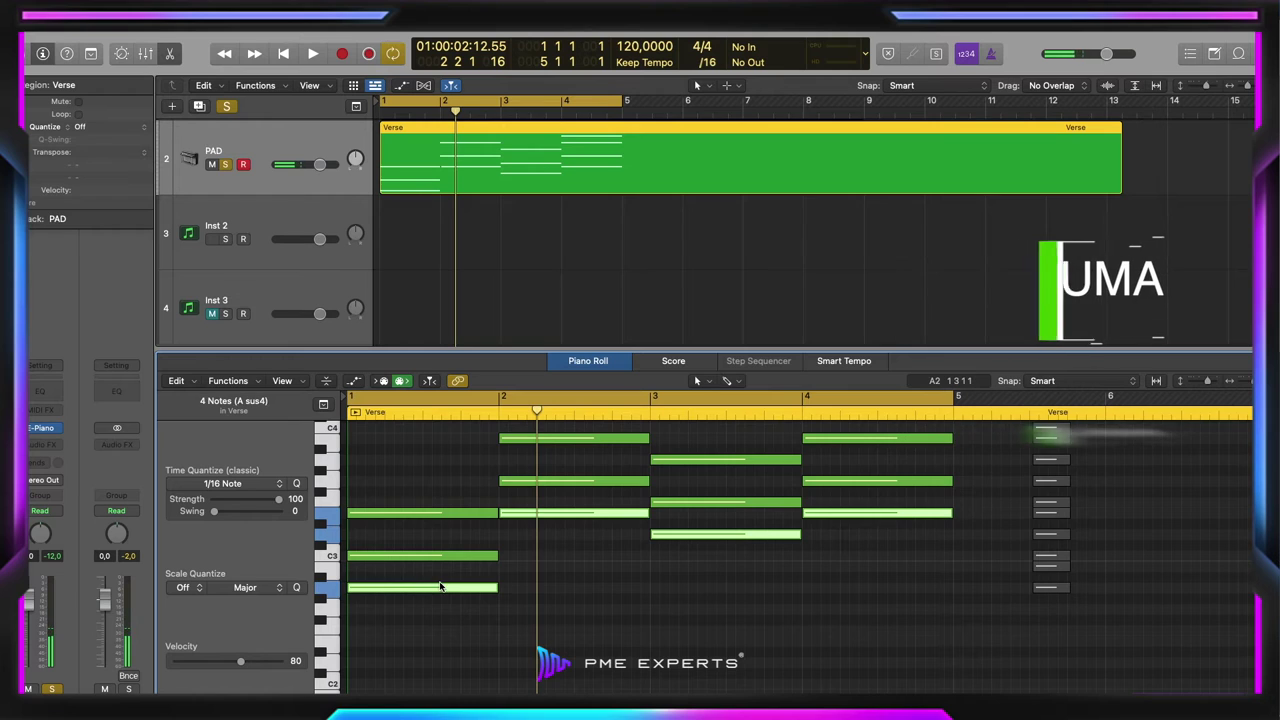
pyautogui.scroll(-6, 389, 522)
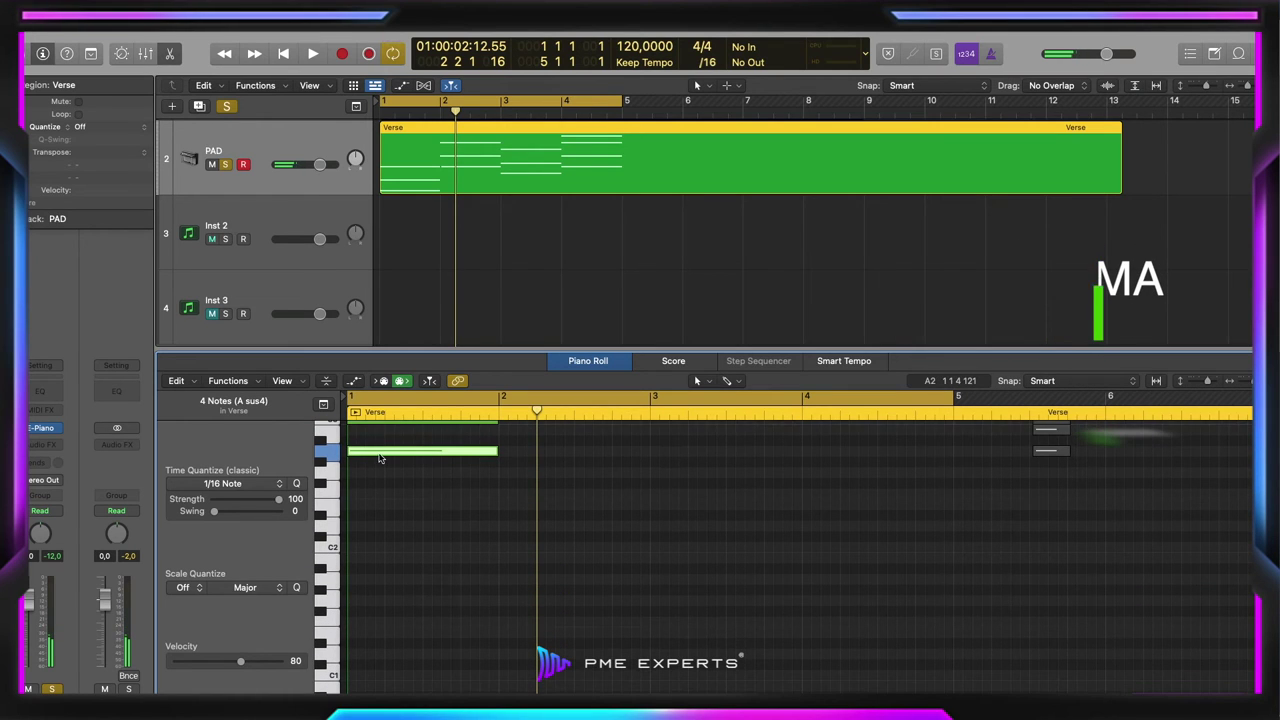
pyautogui.moveTo(380, 458); pyautogui.dragTo(372, 550)
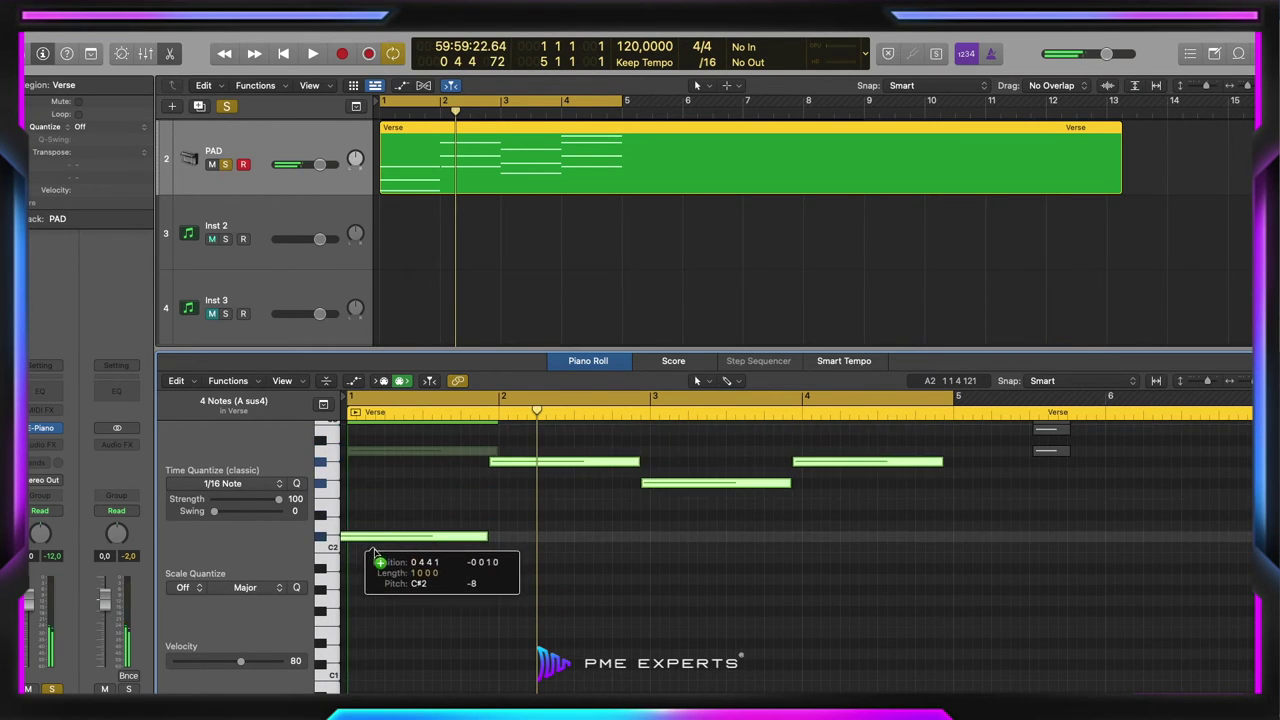
pyautogui.press('space')
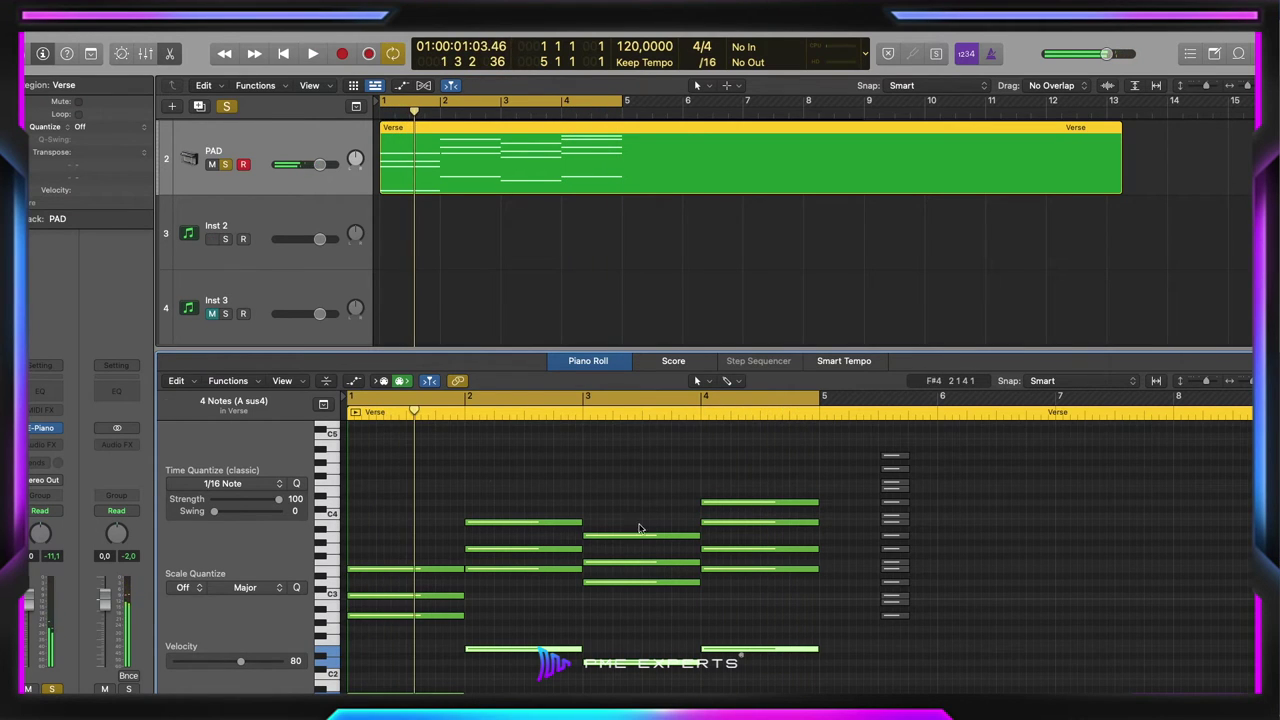
# Lower the B3 in bar 2, the A3 in bar 3, and the D4 and B3 in bar 4 by one octave
pyautogui.moveTo(490, 480); pyautogui.dragTo(673, 526)
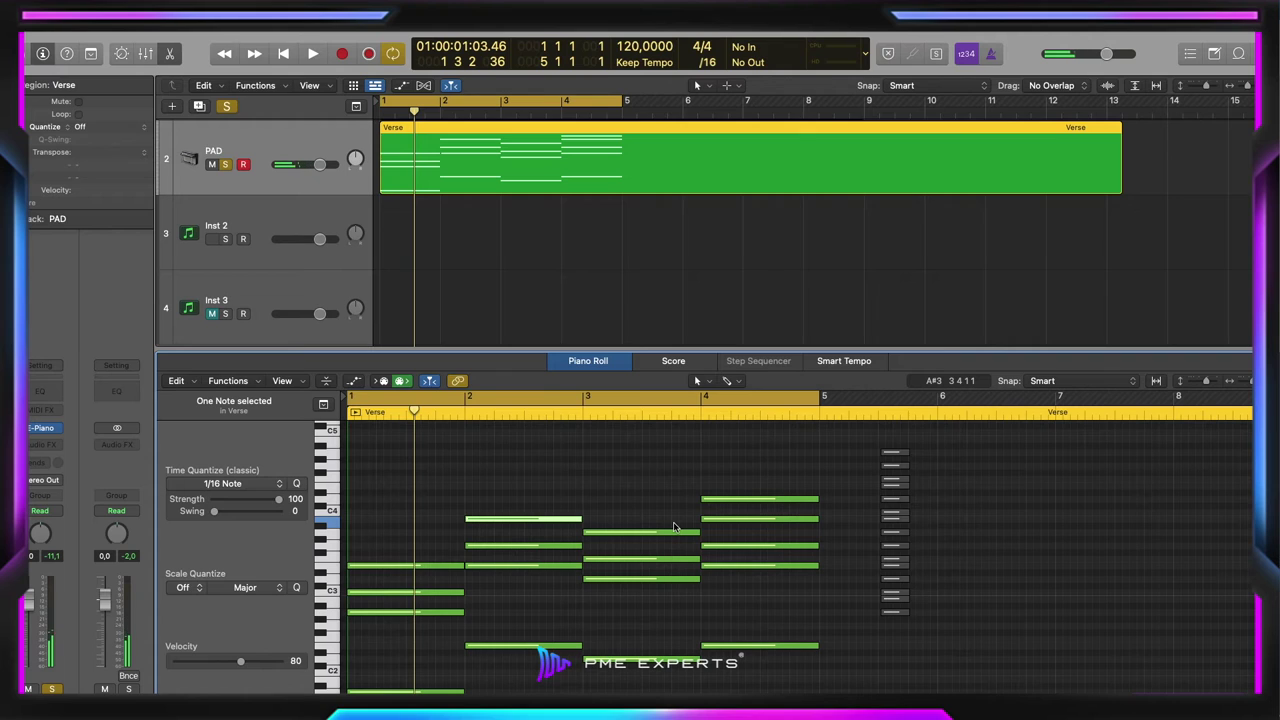
pyautogui.hotkey('alt', 'shift', 'Down')
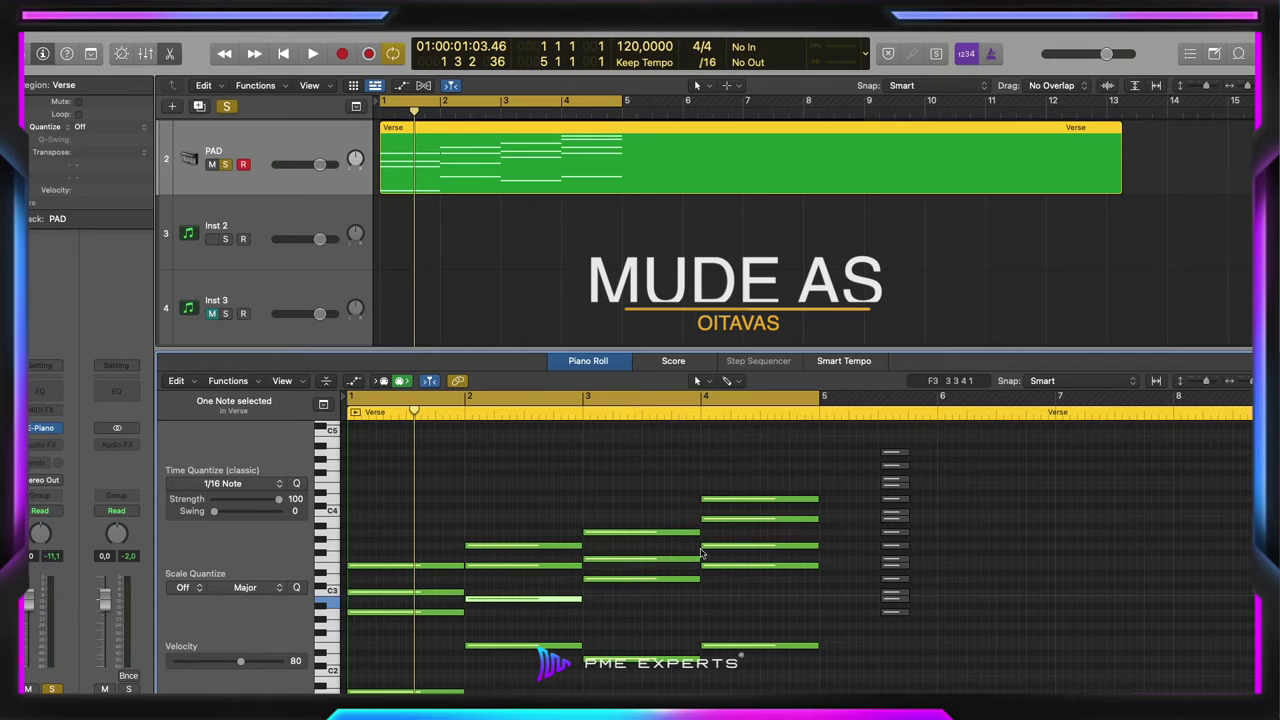
pyautogui.click(651, 535)
pyautogui.hotkey('alt', 'shift', 'Down')
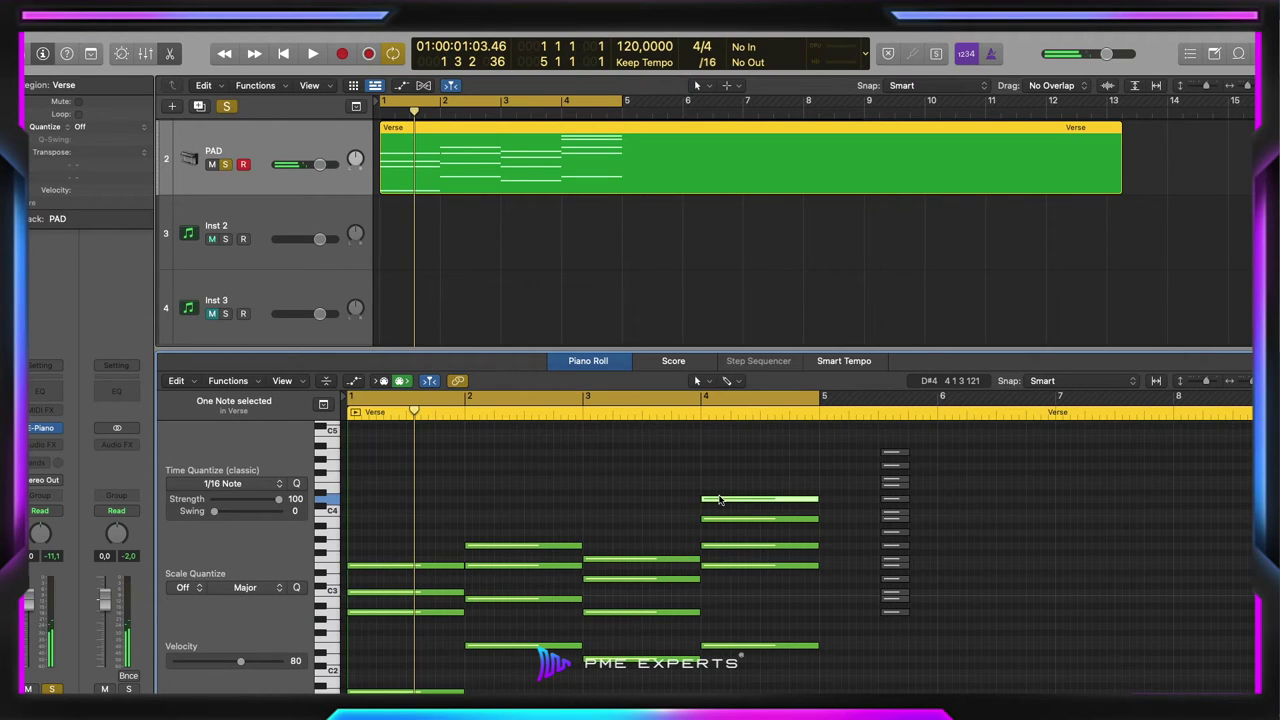
pyautogui.hotkey('alt', 'shift', 'Down')
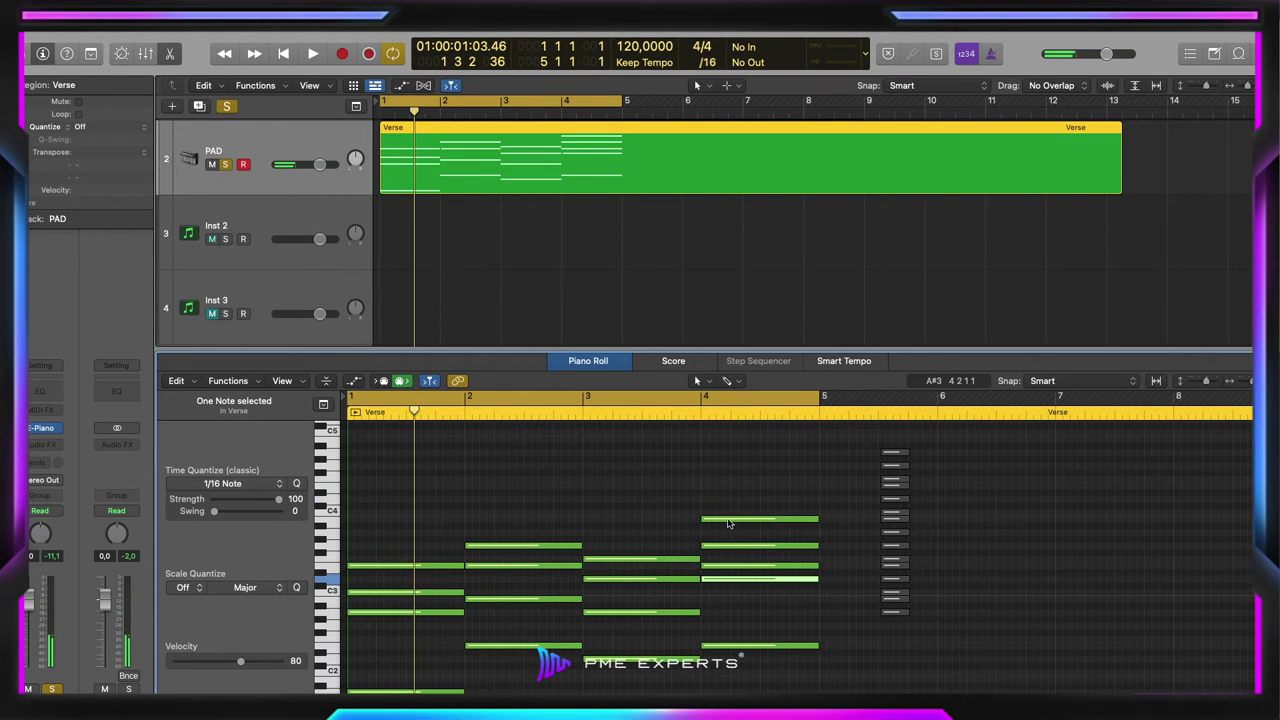
pyautogui.hotkey('alt', 'shift', 'Down')
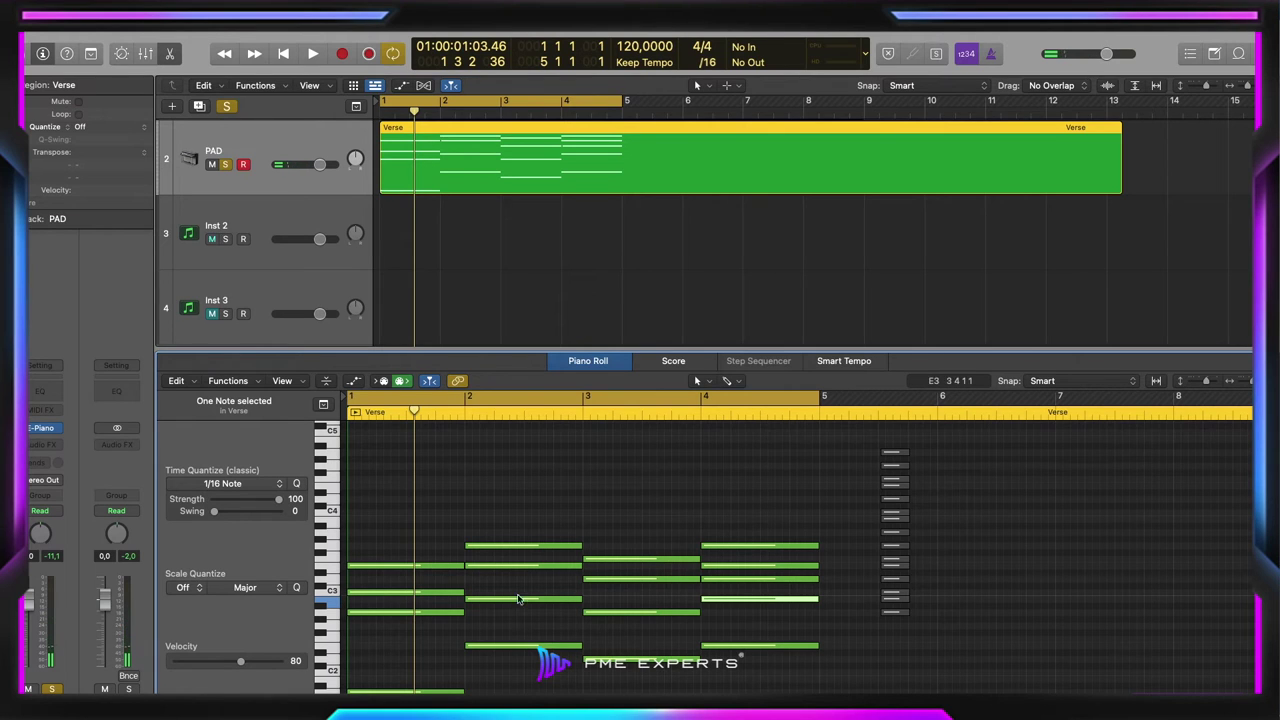
# Mute the four bass notes beneath the chords
pyautogui.click(750, 690)
pyautogui.scroll(-2, 714, 690)
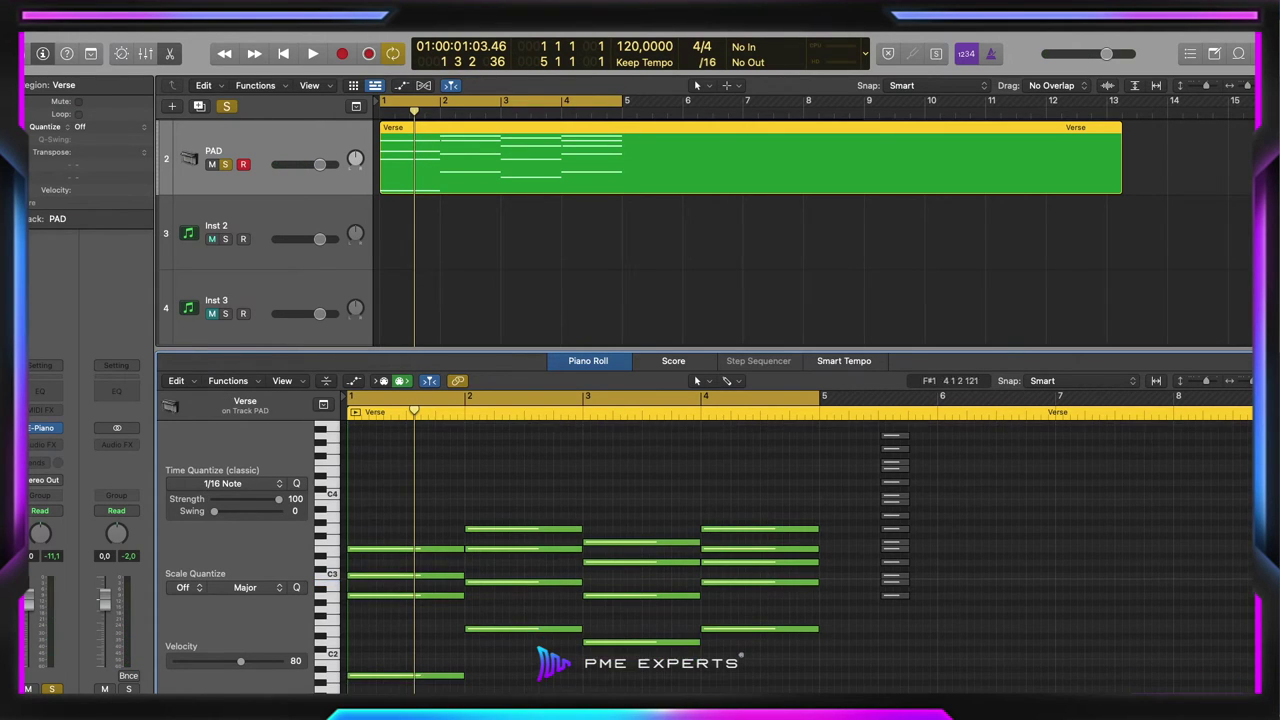
pyautogui.moveTo(756, 692); pyautogui.dragTo(393, 623)
pyautogui.hotkey('ctrl', 'm')
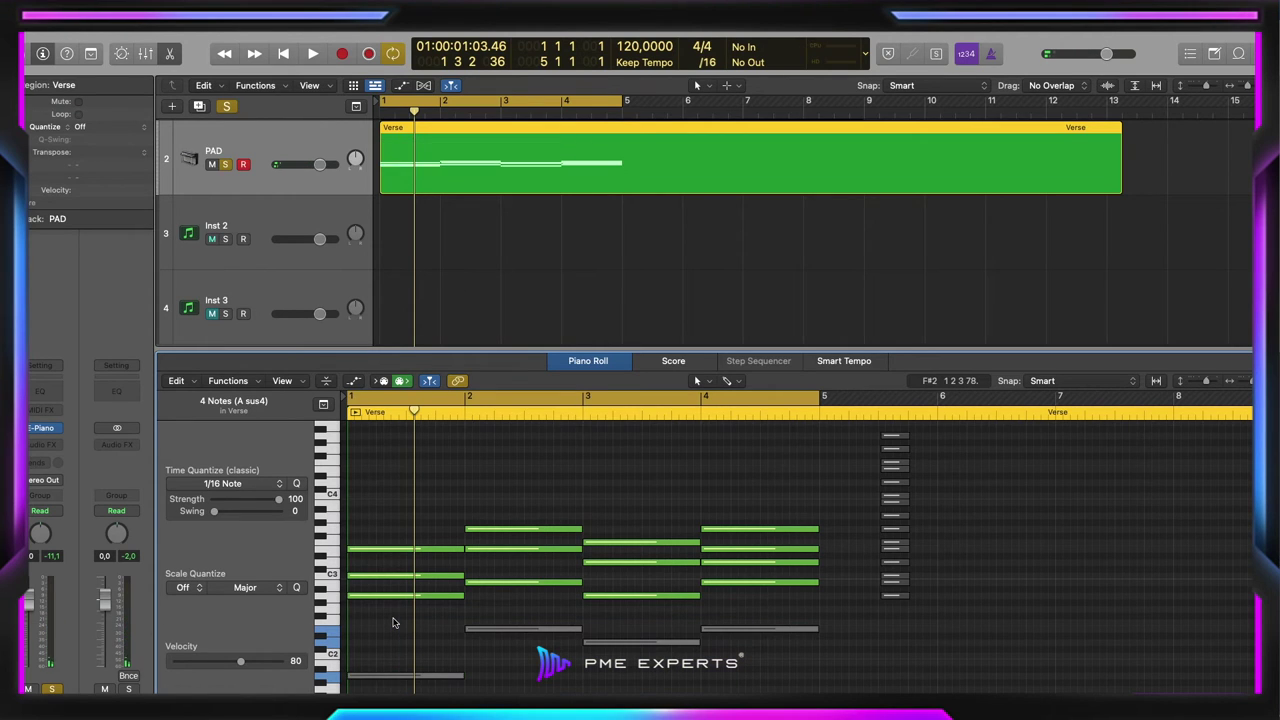
# Play the progression and try raising the C3 in bar 1 by one octave
pyautogui.press('space')
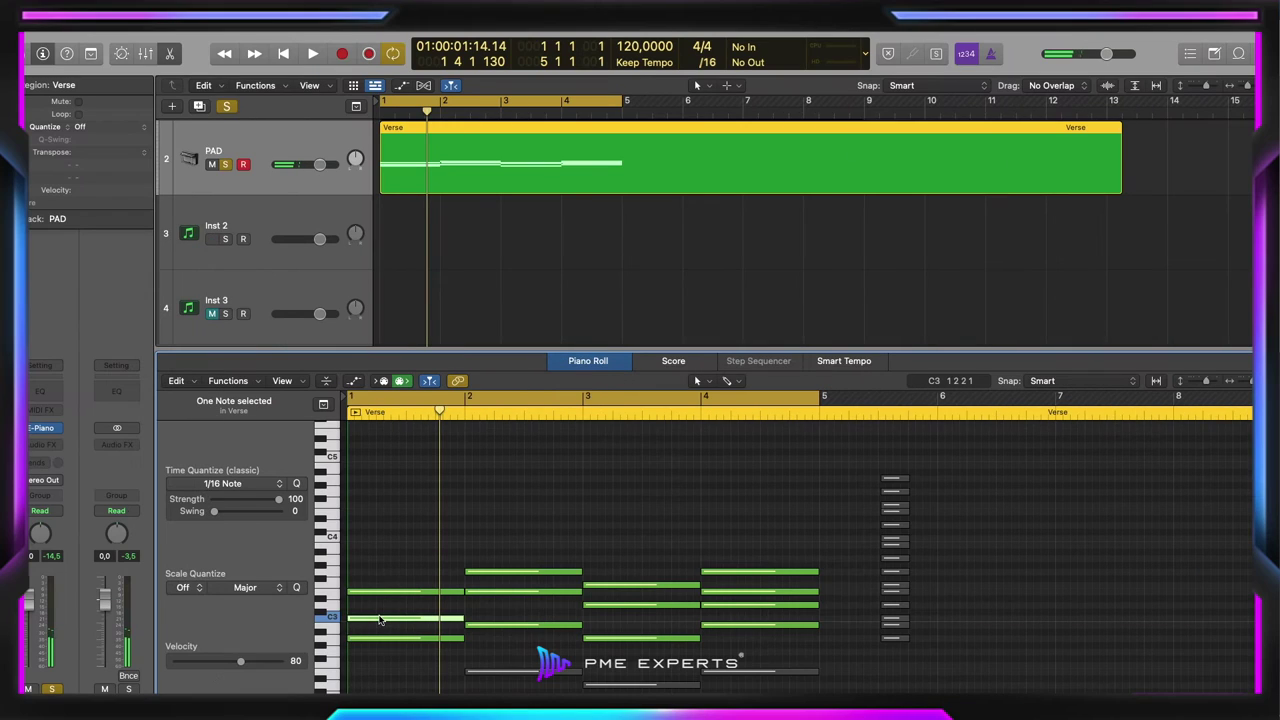
pyautogui.click(379, 620)
pyautogui.hotkey('alt', 'shift', 'Up')
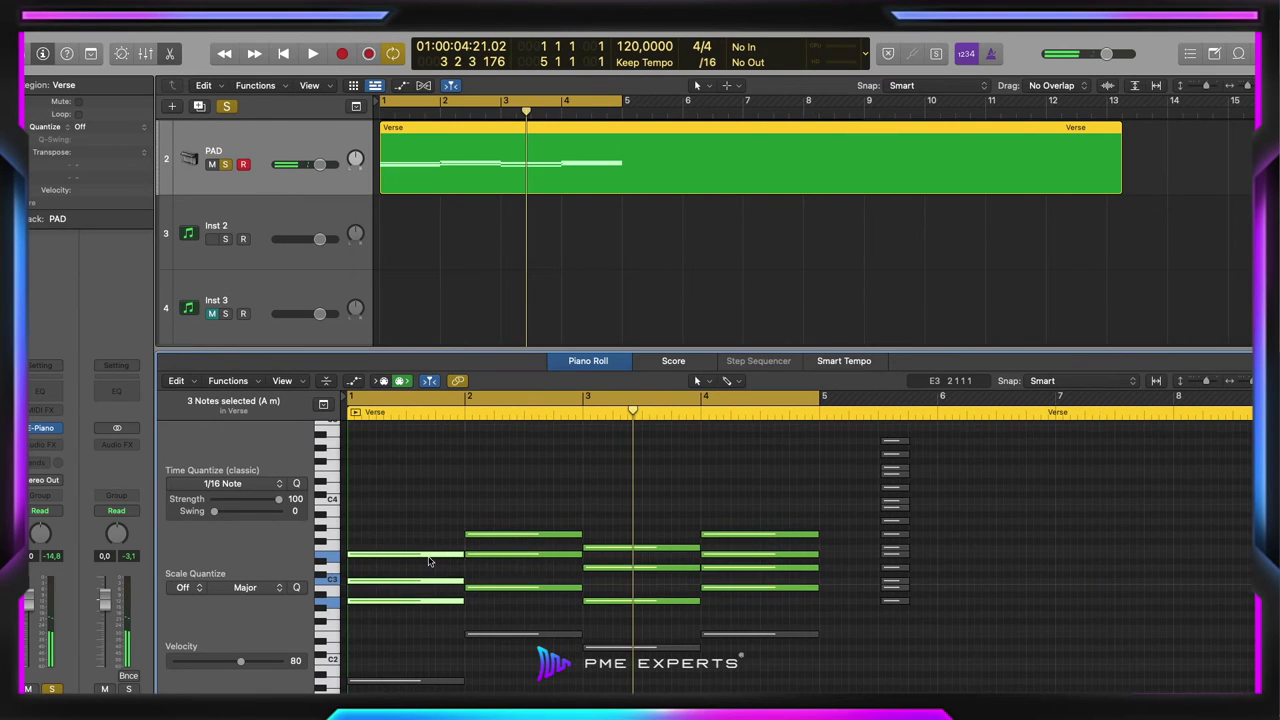
# Shorten the three A minor notes in bar 1 to three beats (length 0 3 0 0)
pyautogui.moveTo(462, 560); pyautogui.dragTo(430, 560)
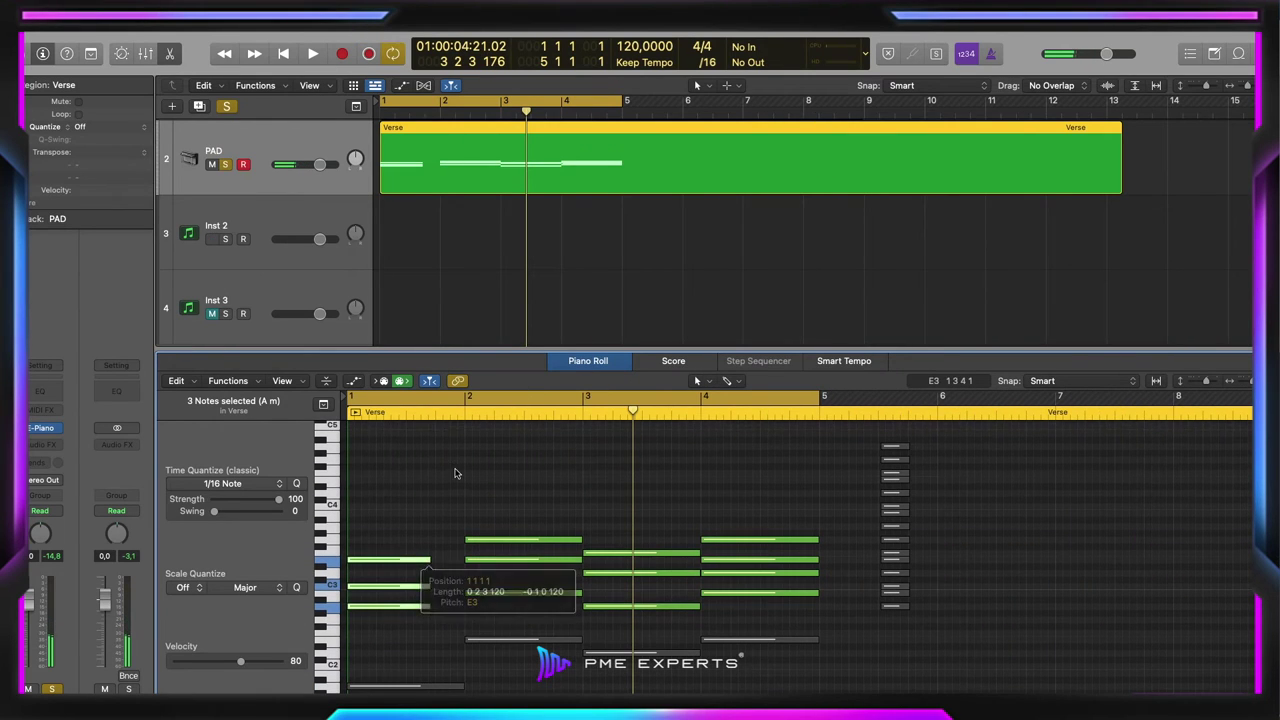
pyautogui.scroll(5, 489, 505)
pyautogui.hscroll(-5, 491, 506)
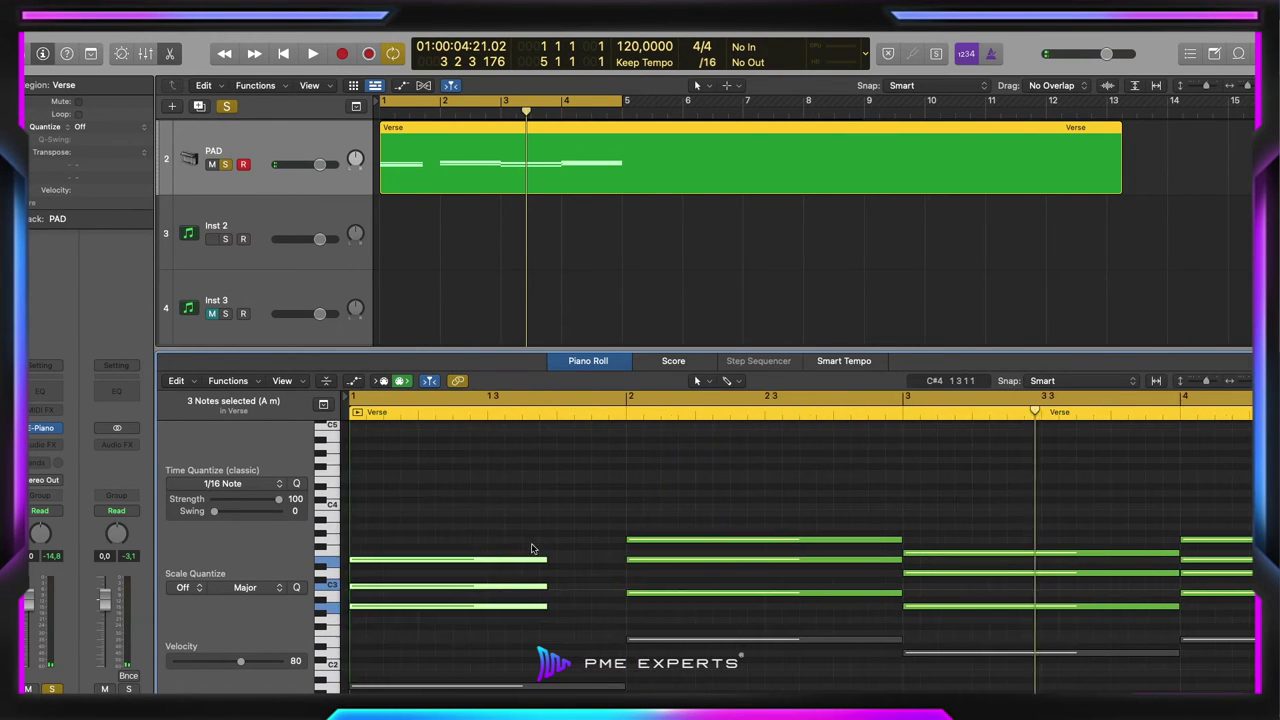
pyautogui.moveTo(545, 562); pyautogui.dragTo(554, 563)
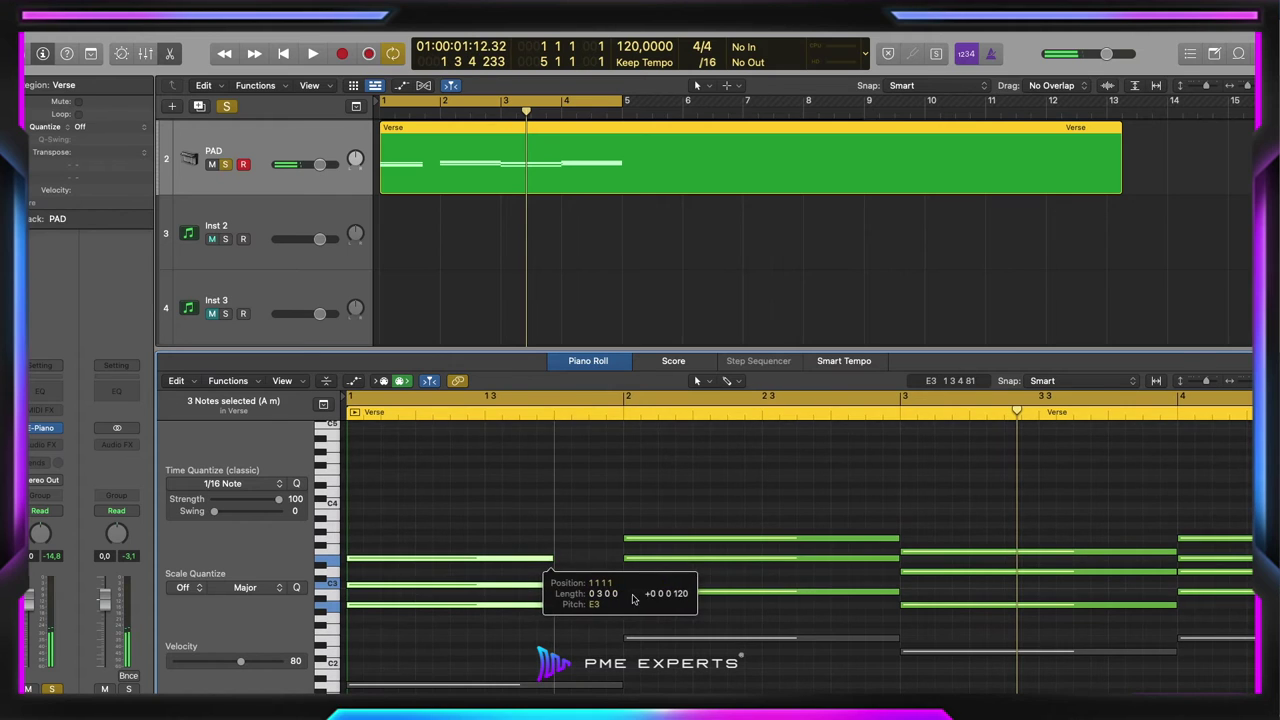
# Extend the start of bar 2's E minor chord back to beat 4 of bar 1 and play from the start
pyautogui.moveTo(680, 621); pyautogui.dragTo(555, 544)
pyautogui.press('Return')
pyautogui.press('space')
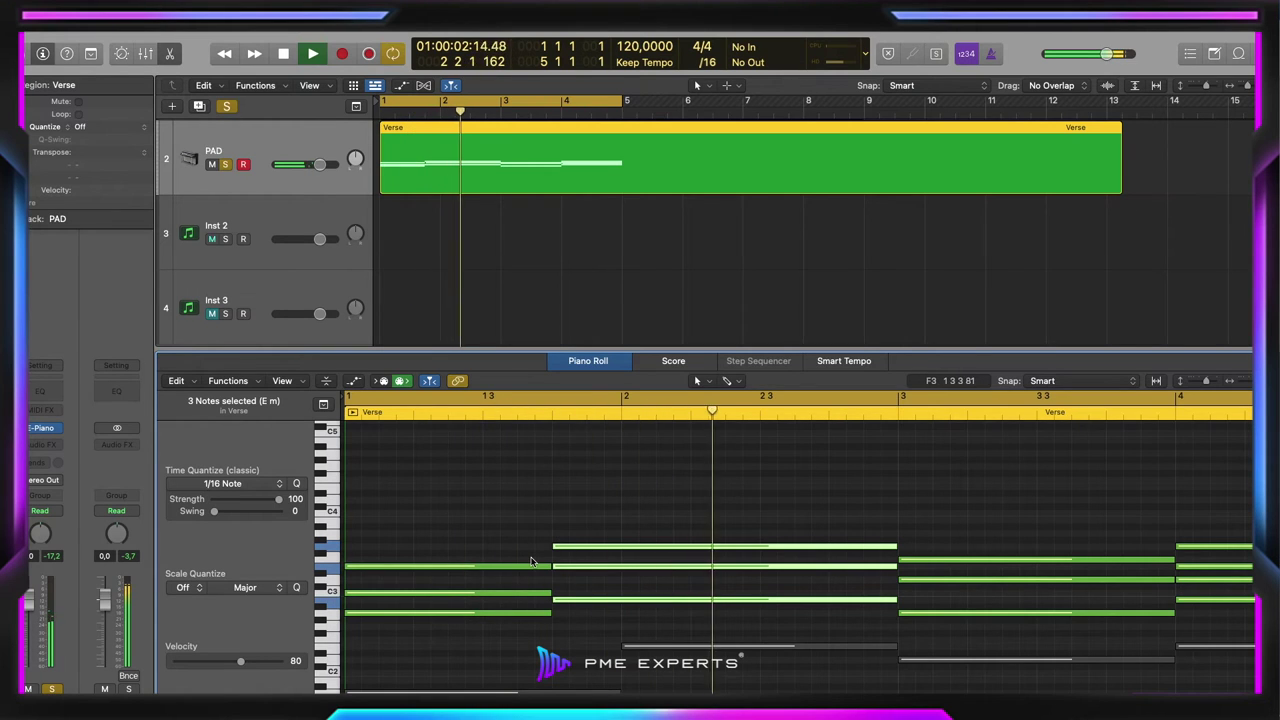
pyautogui.scroll(-3, 505, 558)
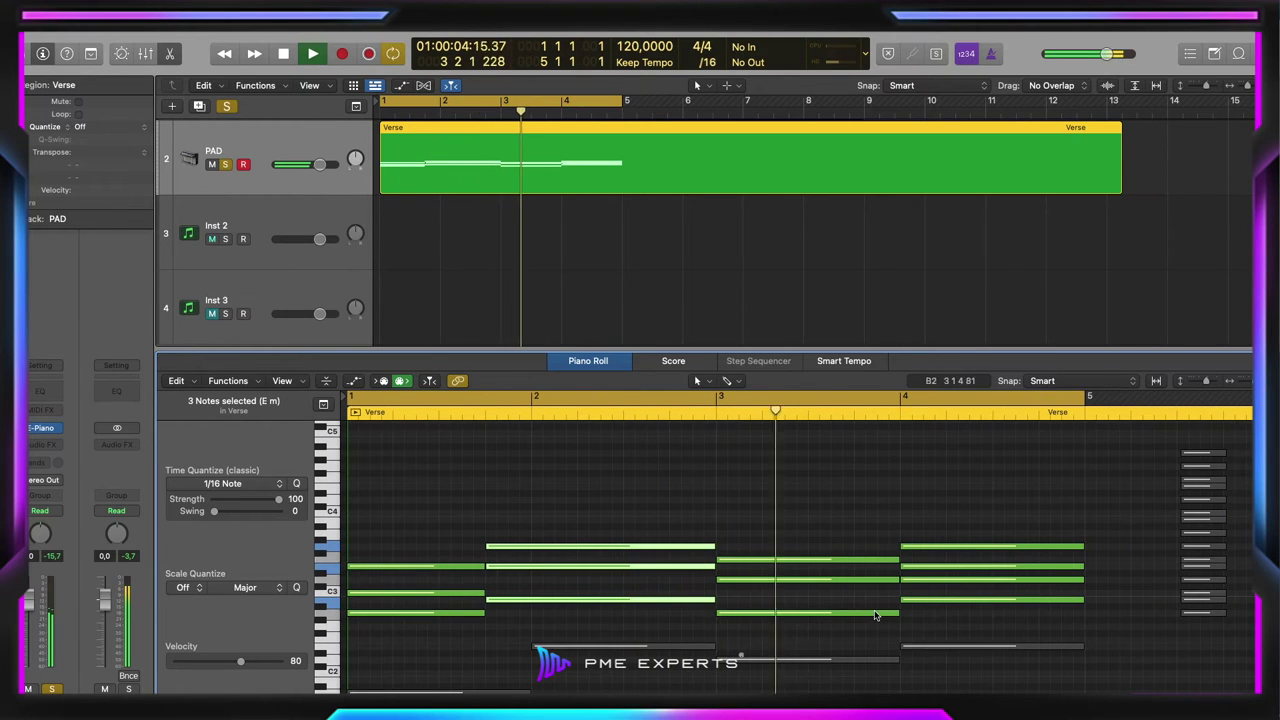
pyautogui.press('space')
# Shorten bar 3's D minor chord to three beats, extend the last chord's start back to 3 4 1 1, and play back
pyautogui.click(898, 562)
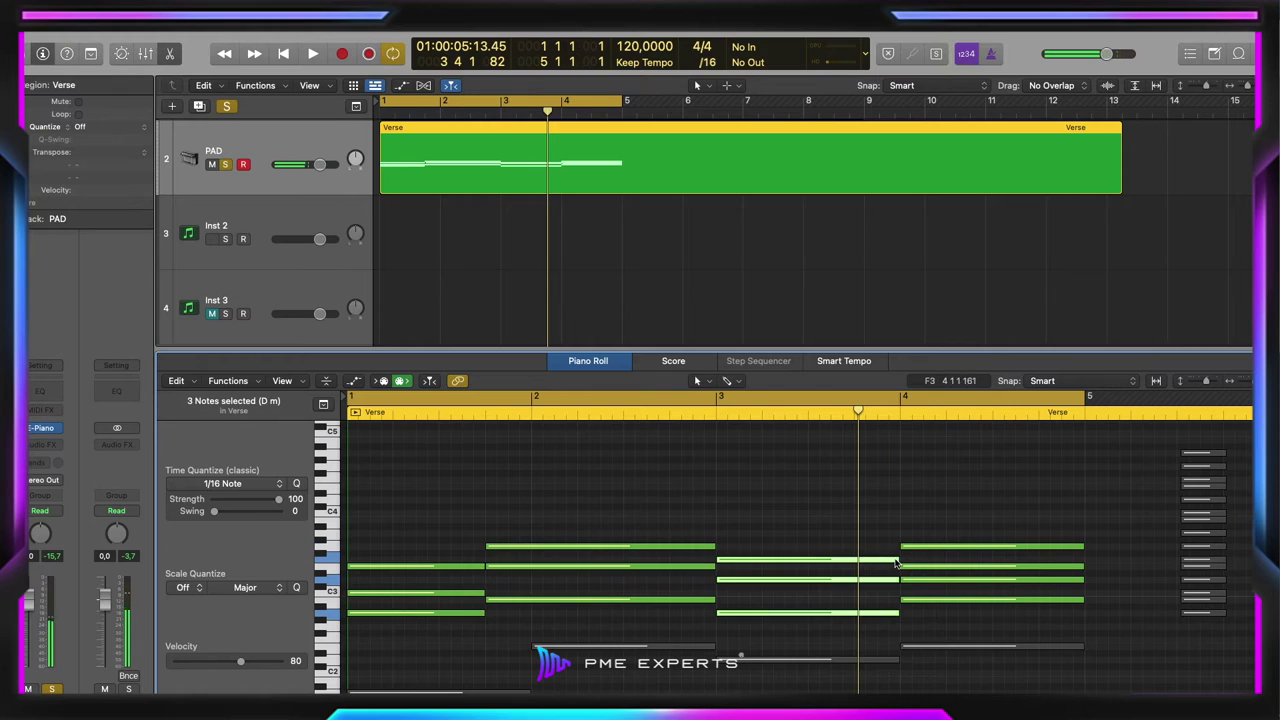
pyautogui.moveTo(896, 562); pyautogui.dragTo(847, 569)
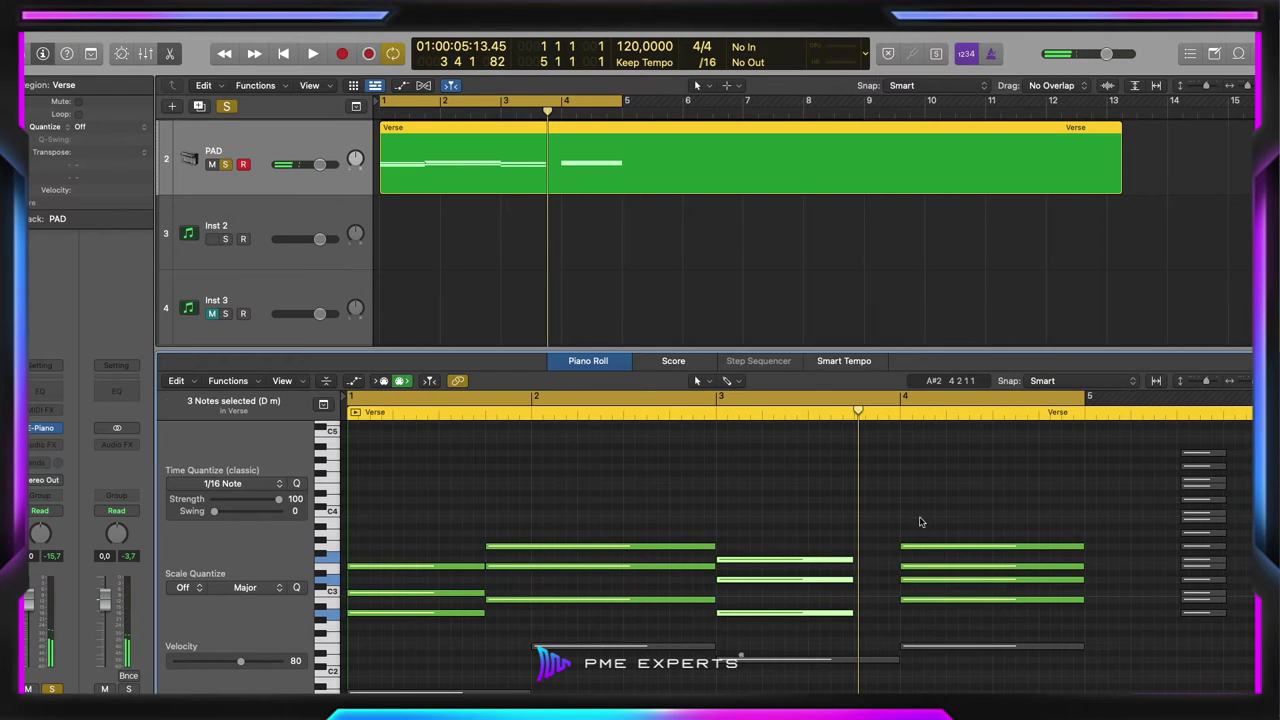
pyautogui.moveTo(921, 519); pyautogui.dragTo(943, 609)
pyautogui.moveTo(902, 547); pyautogui.dragTo(856, 547)
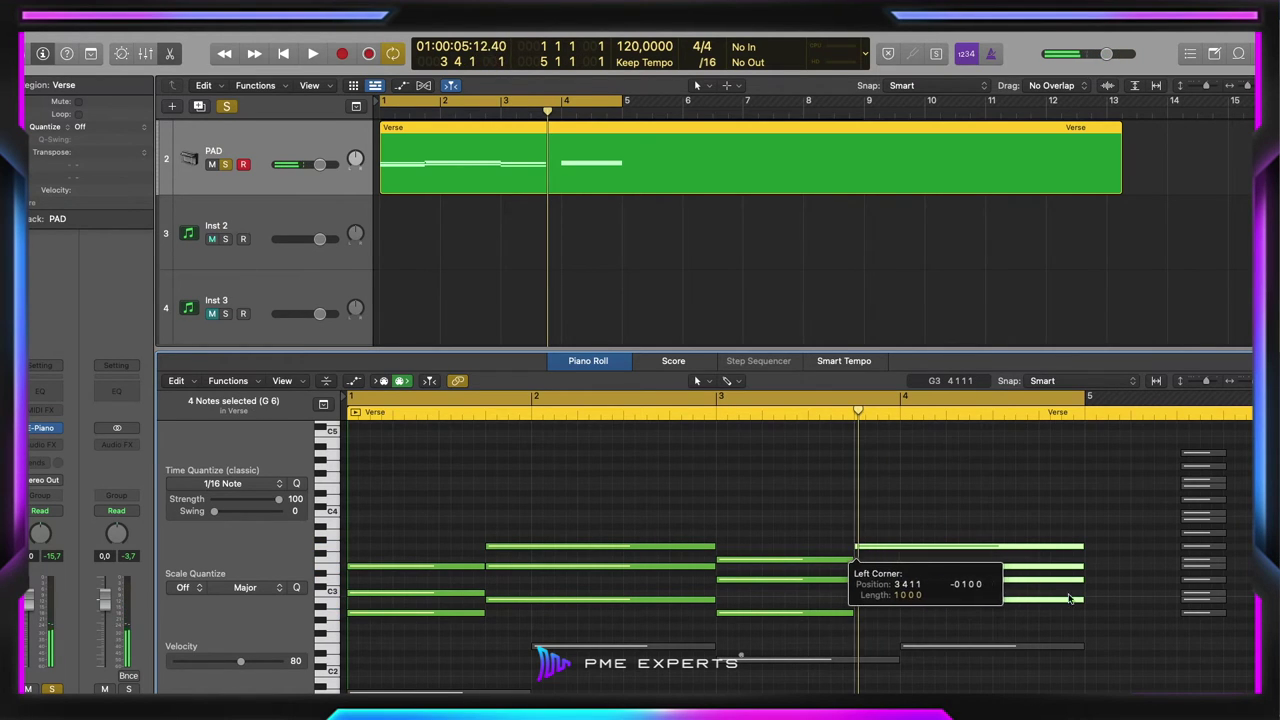
pyautogui.press('space')
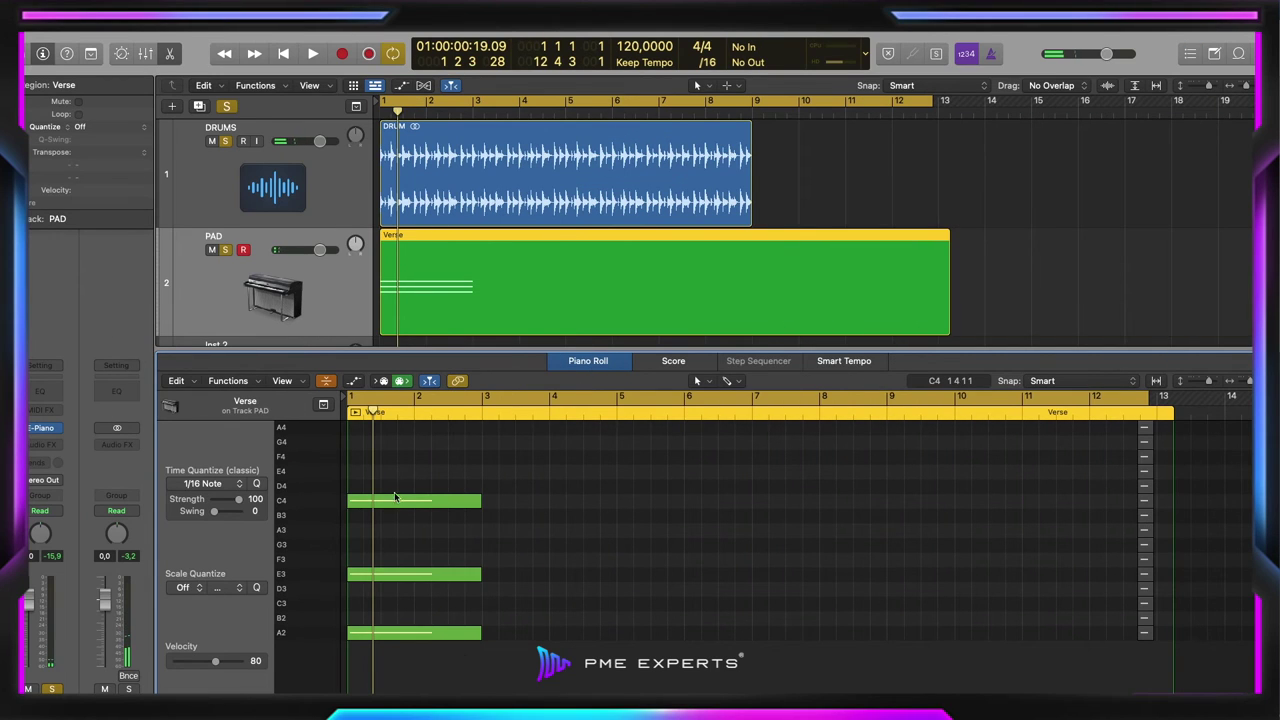
# Try D4 and F3 in place of the first chord's C4 and E3, restore both notes, and play the variations with the drums
pyautogui.moveTo(395, 497); pyautogui.dragTo(395, 490)
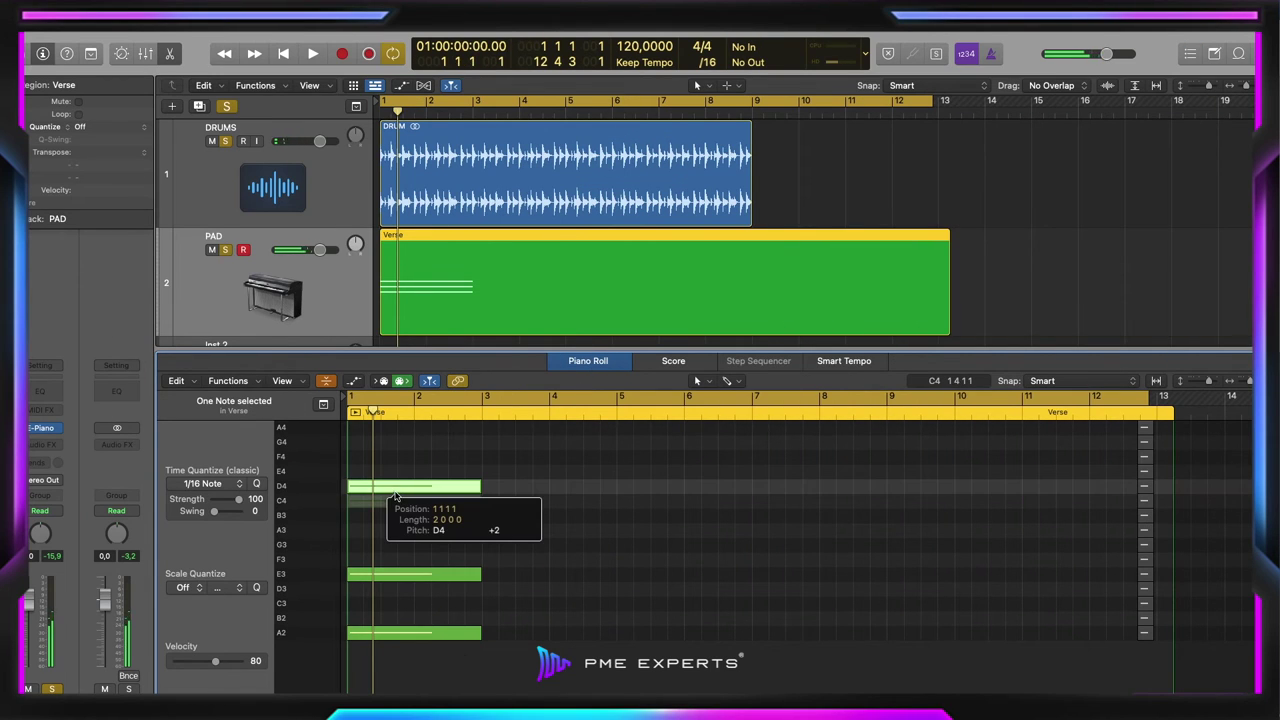
pyautogui.press('space')
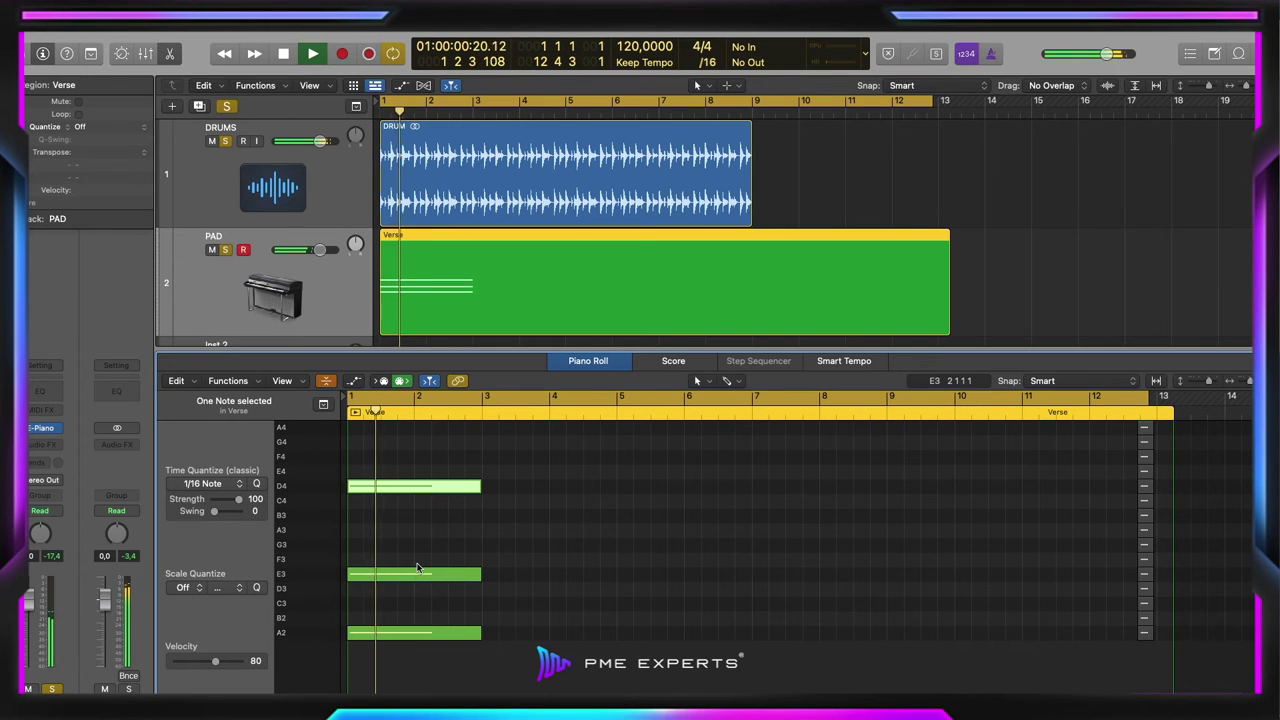
pyautogui.press('space')
pyautogui.press('space')
pyautogui.moveTo(418, 575); pyautogui.dragTo(418, 574)
pyautogui.press('space')
pyautogui.press('space')
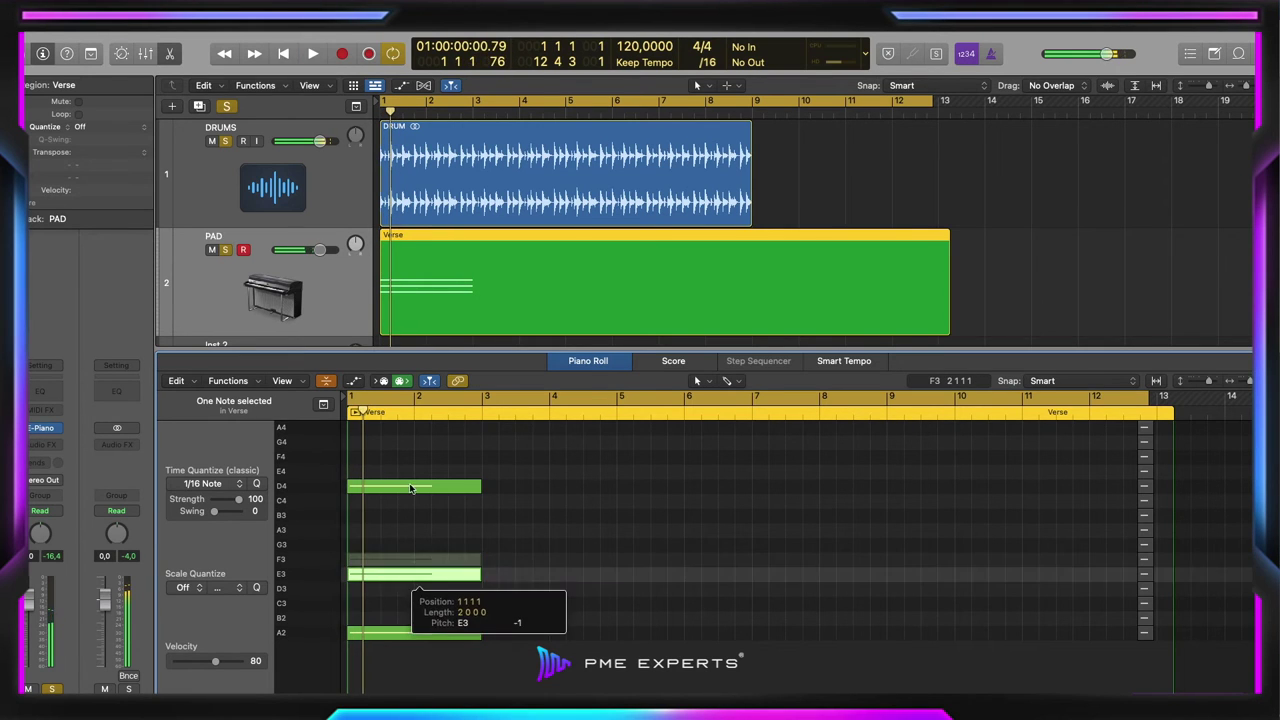
pyautogui.moveTo(411, 488); pyautogui.dragTo(414, 502)
pyautogui.press('space')
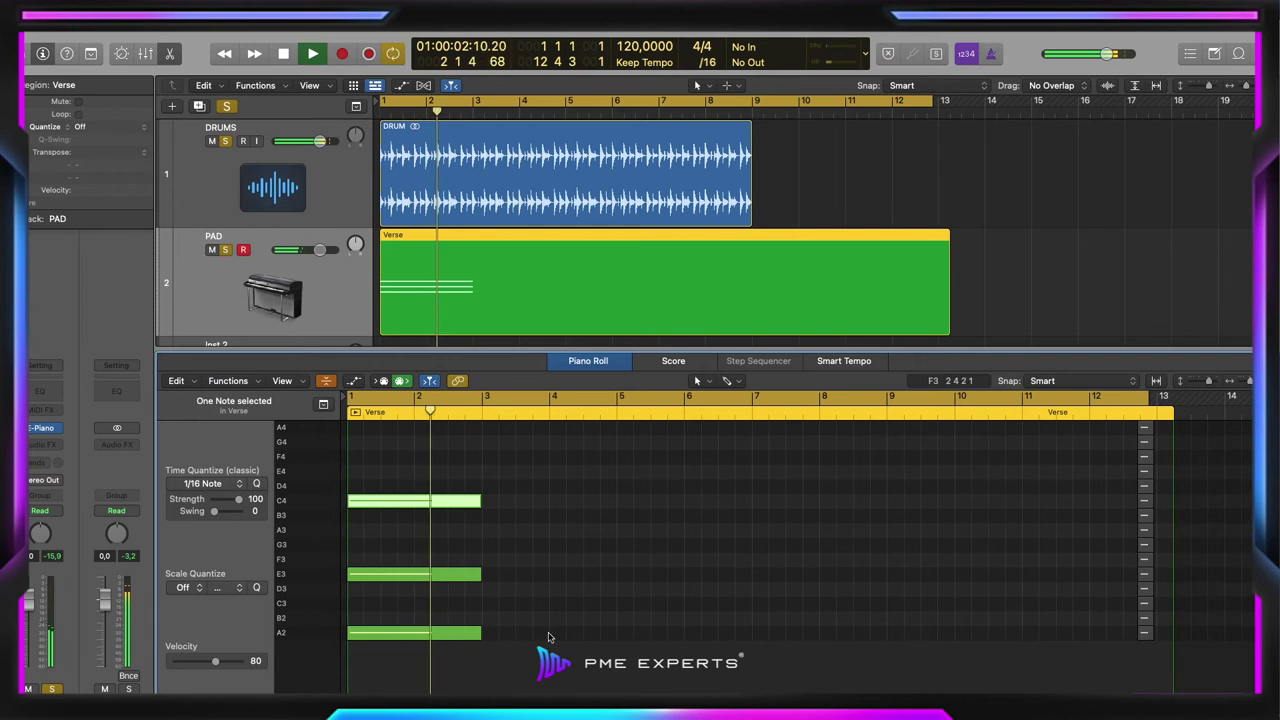
pyautogui.press('space')
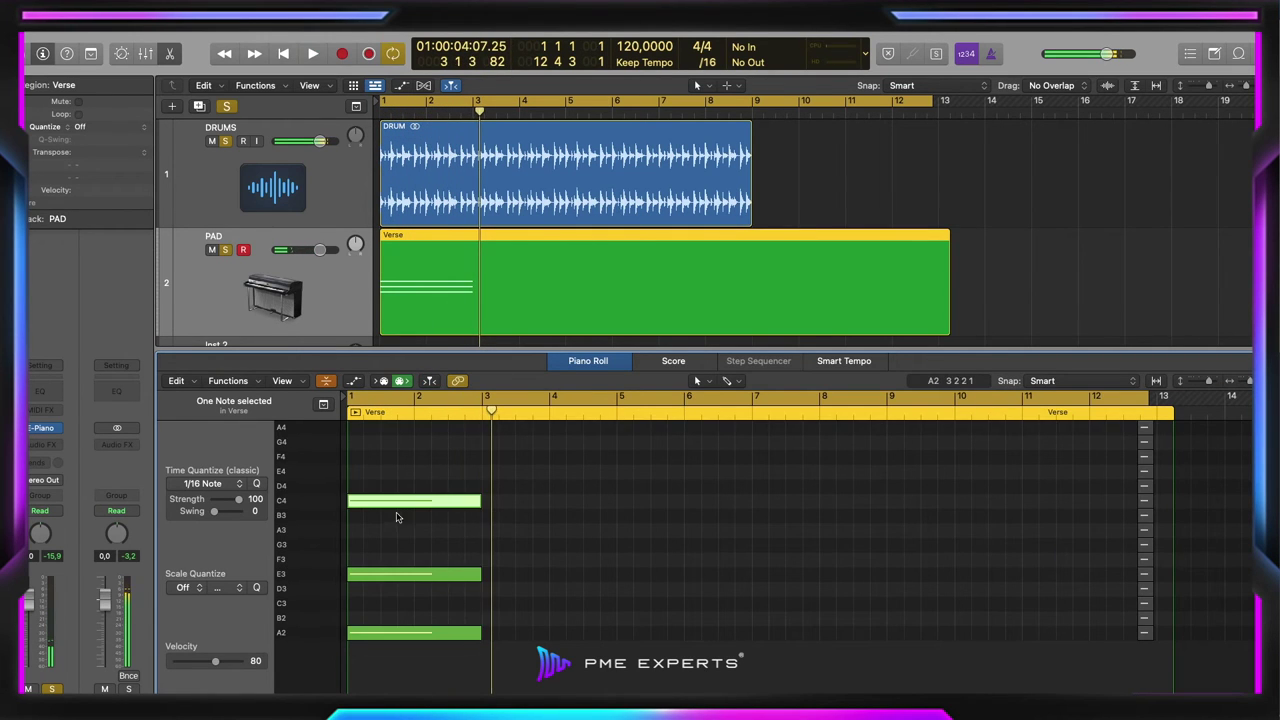
# Copy the first A minor chord to bar 3, lower the copy's top note to B3, and play it
pyautogui.moveTo(506, 632); pyautogui.dragTo(387, 498)
pyautogui.moveTo(387, 499); pyautogui.dragTo(497, 516)
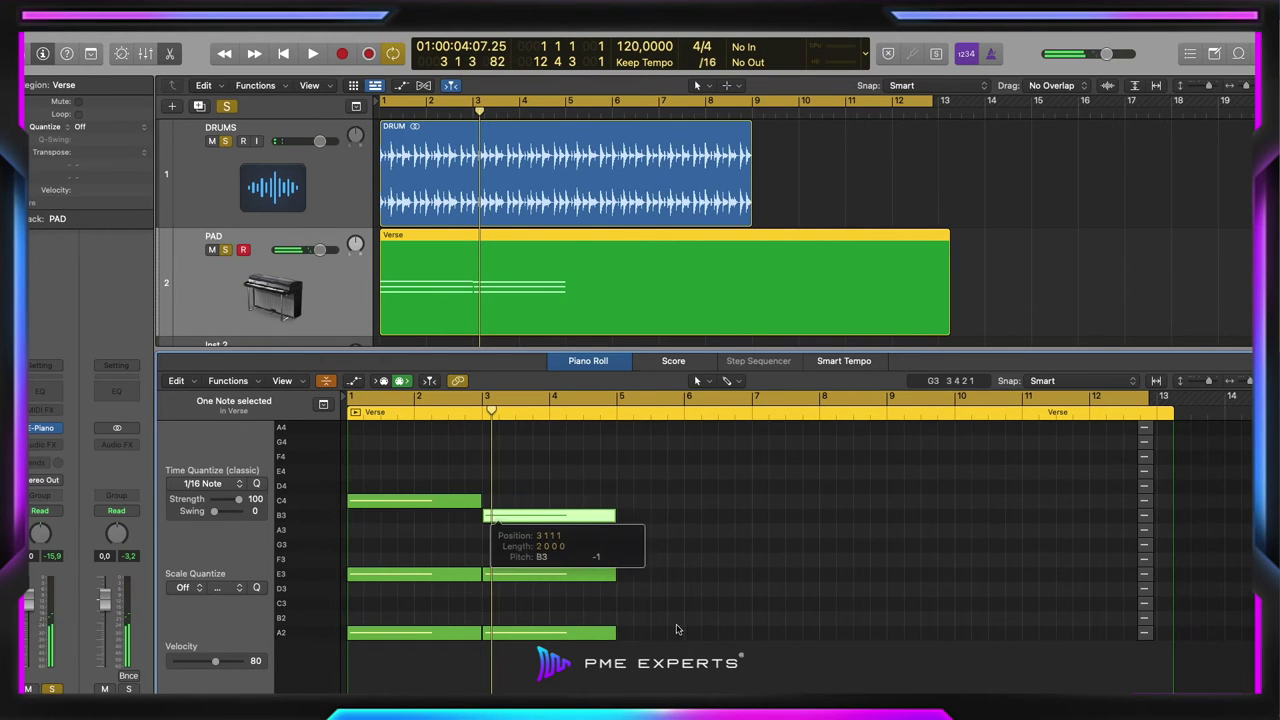
pyautogui.press('space')
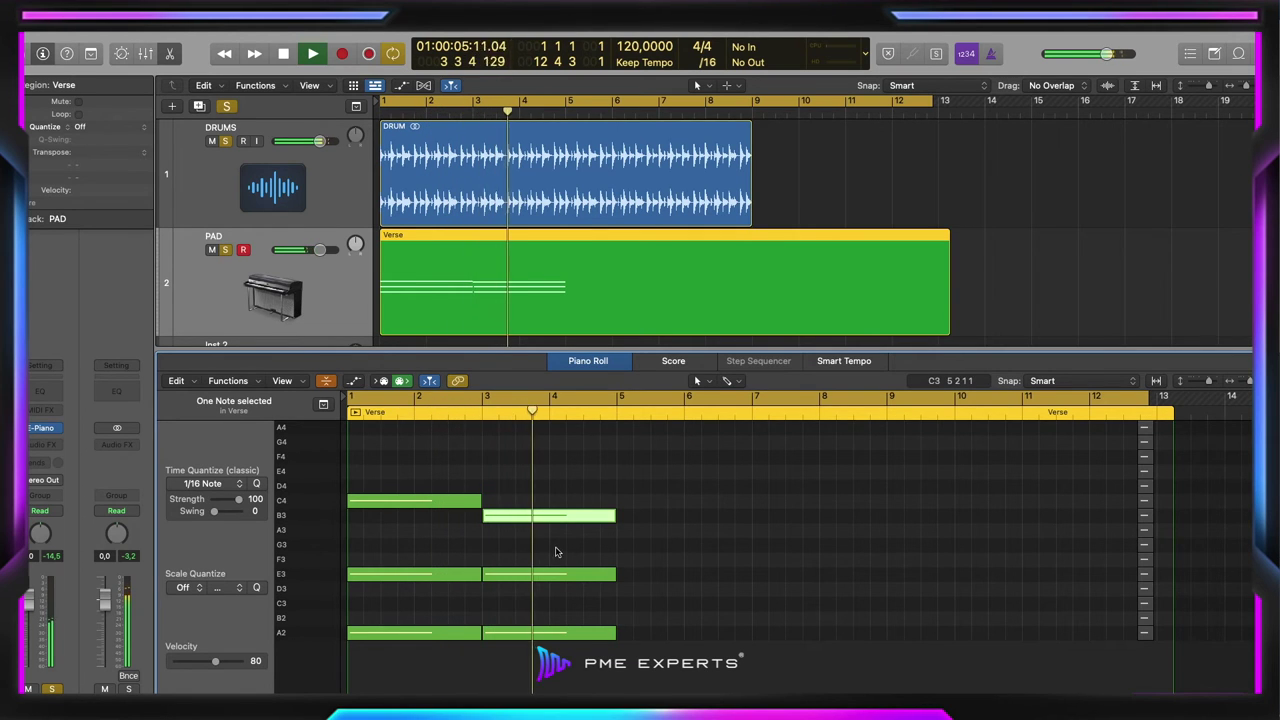
# Shorten bar 3's chord and follow it with a copy topped by D4 that ends at bar 5, and play the progression
pyautogui.press('space')
pyautogui.moveTo(585, 527); pyautogui.dragTo(533, 518)
pyautogui.press('space')
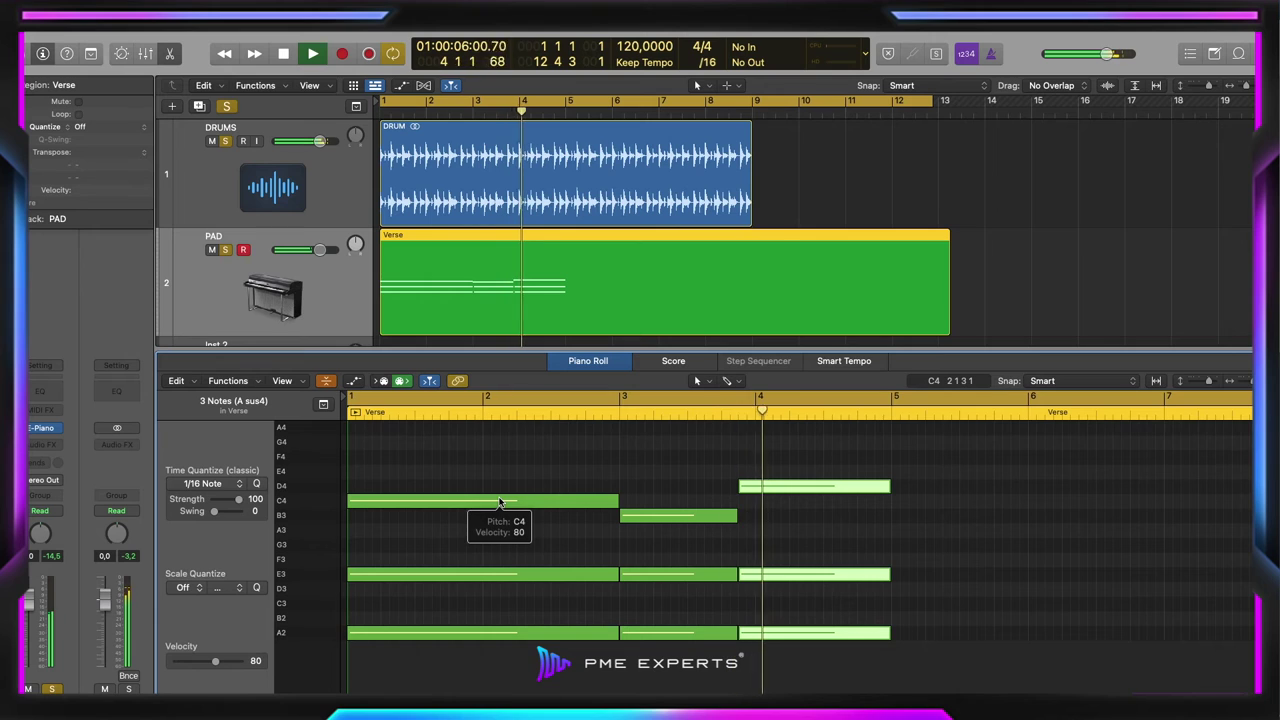
pyautogui.press('space')
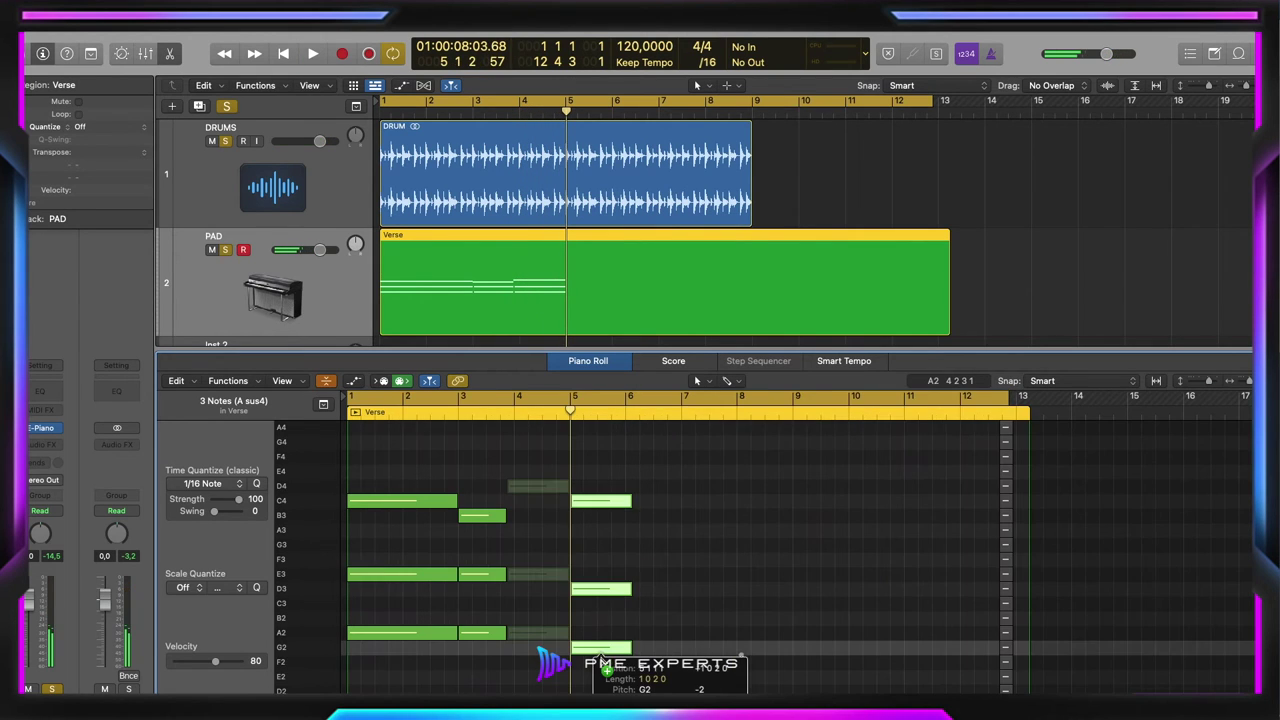
# Copy the last chord to bar 5, revoice it as F2, C3 and B3, and play the progression from the start
pyautogui.moveTo(603, 649); pyautogui.dragTo(600, 663)
pyautogui.press('Return')
pyautogui.press('space')
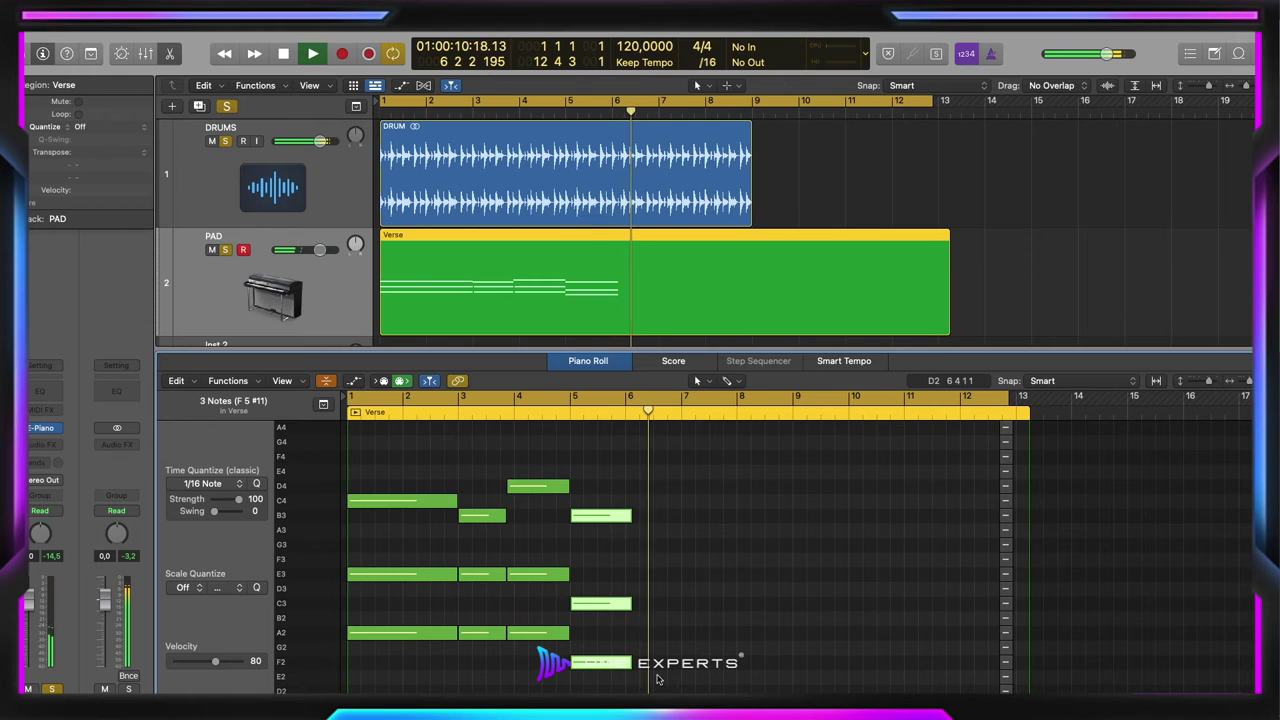
pyautogui.press('space')
pyautogui.moveTo(661, 680); pyautogui.dragTo(673, 526)
pyautogui.press('space')
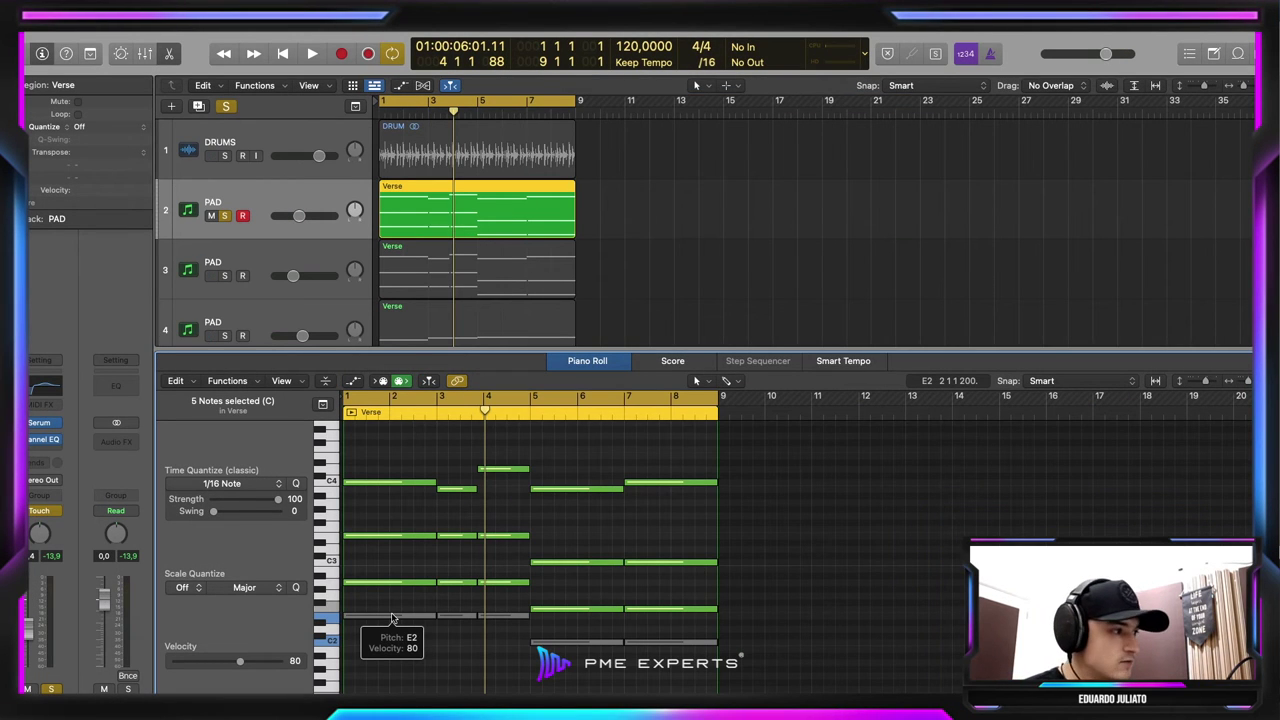
# Set the Serum PAD track's automation mode to Read and play the track
pyautogui.click(40, 511)
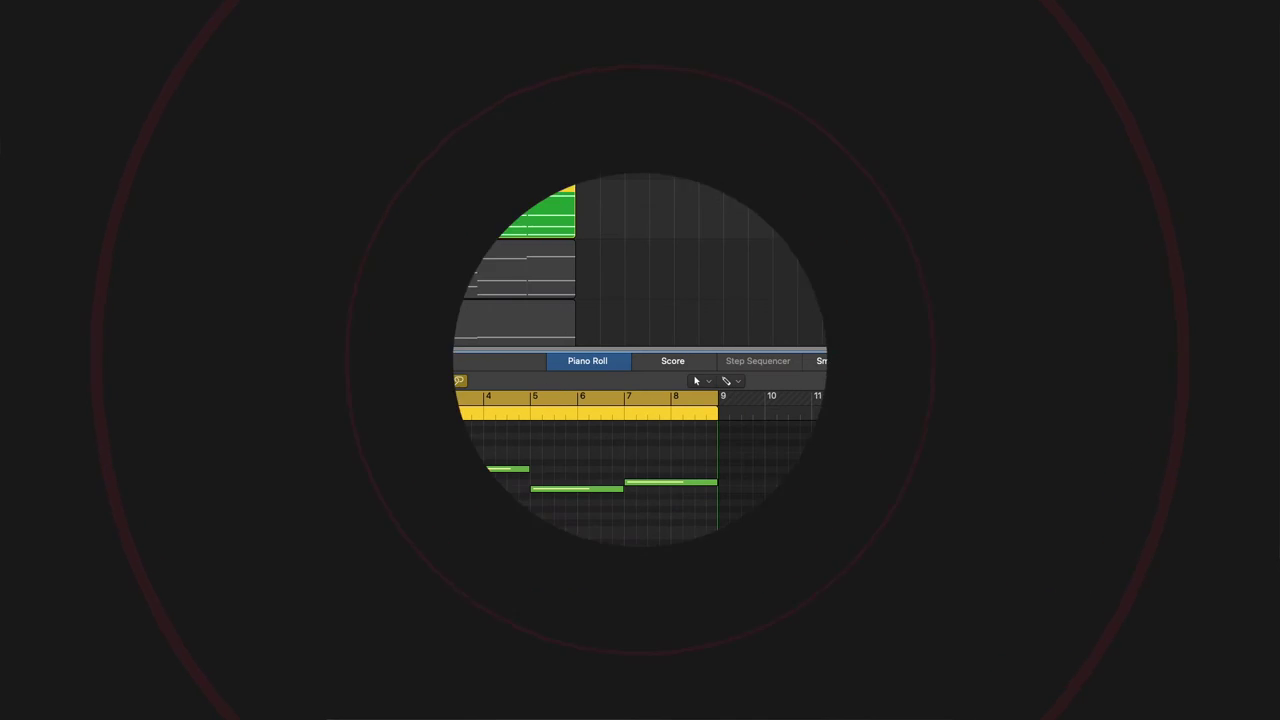
pyautogui.press('space')
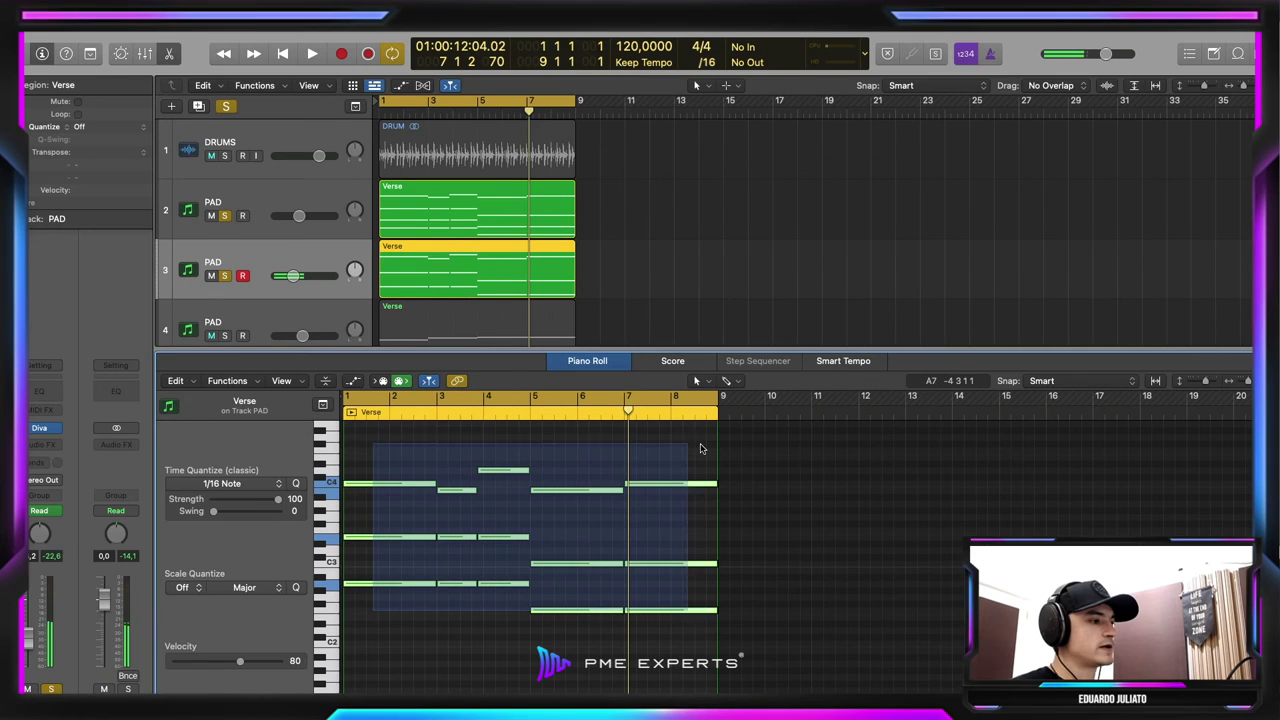
# Take the first PAD track out of solo, close the Diva window, and play the second PAD track alone
pyautogui.moveTo(700, 448); pyautogui.dragTo(706, 448)
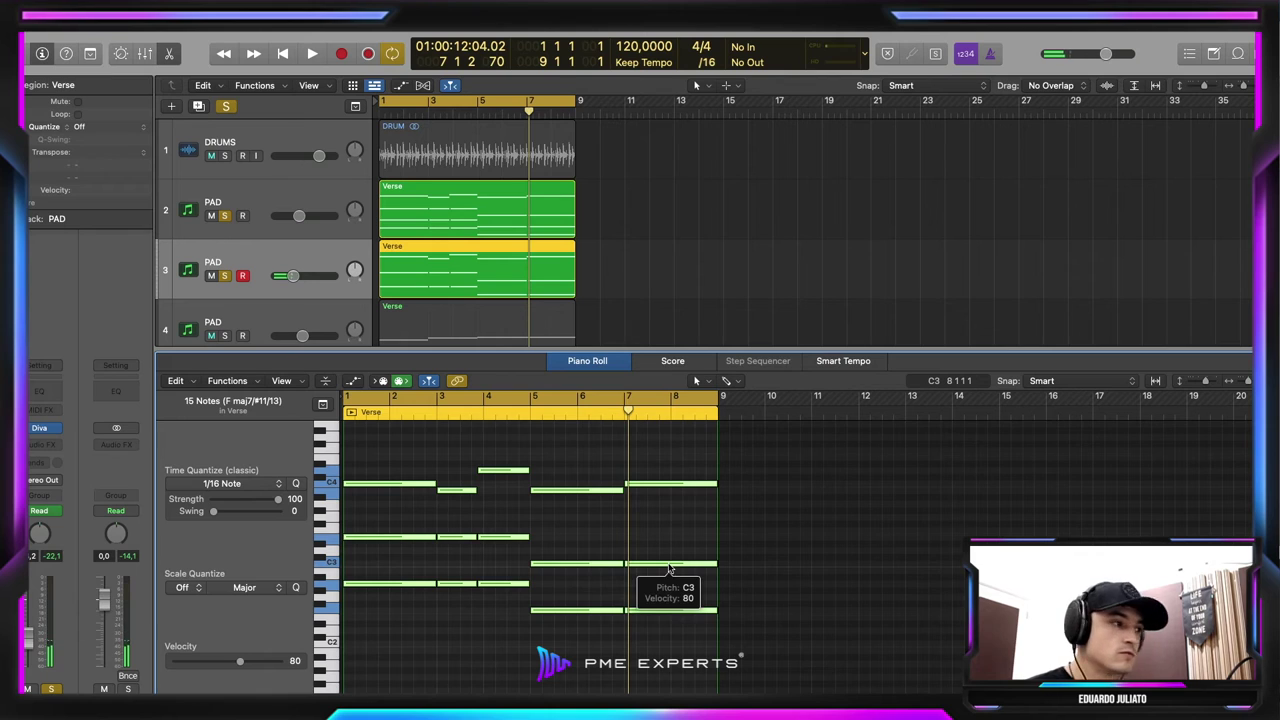
pyautogui.click(226, 216)
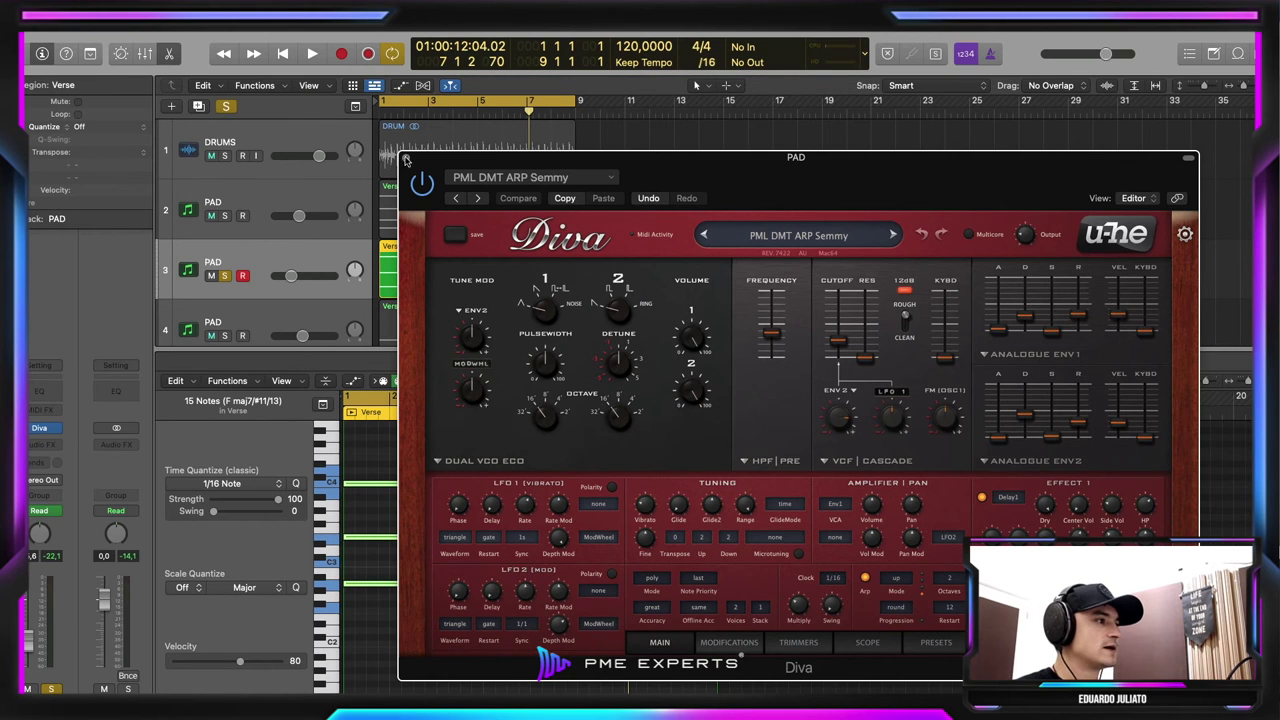
pyautogui.click(406, 160)
pyautogui.click(310, 253)
pyautogui.press('space')
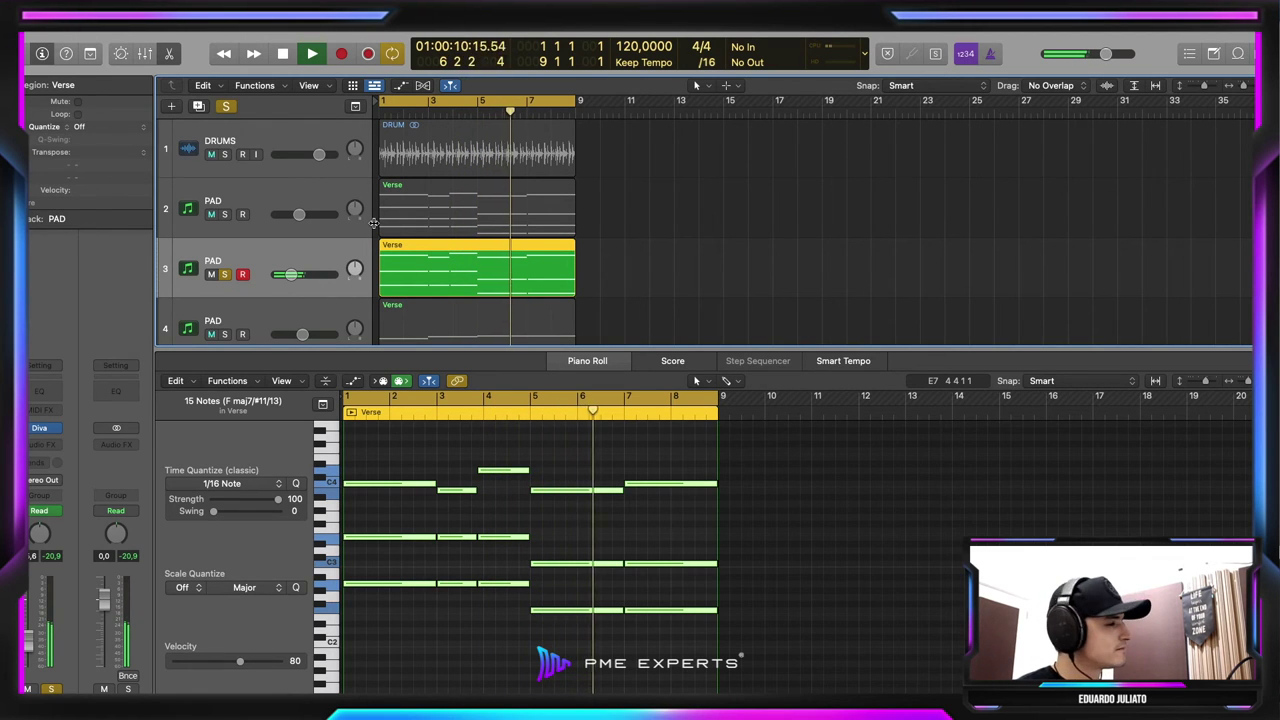
# Select the three bass notes in the third PAD track's region and play that track alone
pyautogui.click(450, 322)
pyautogui.press('space')
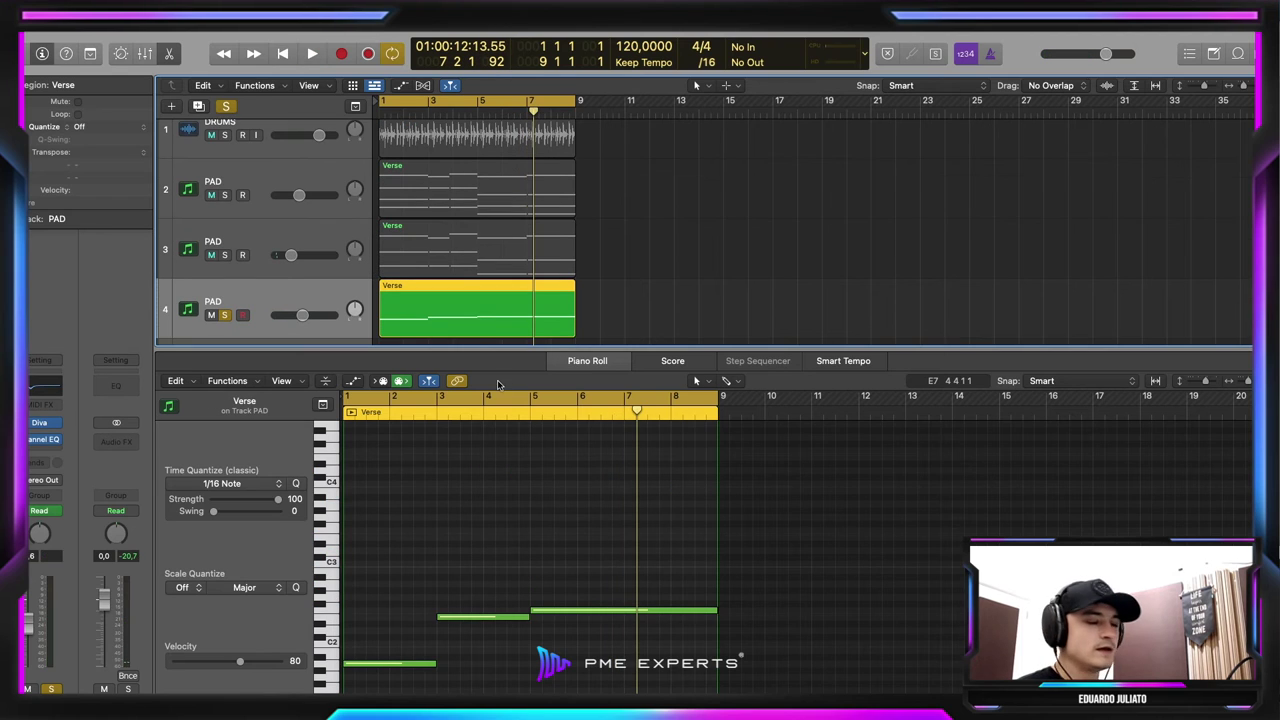
pyautogui.click(430, 664)
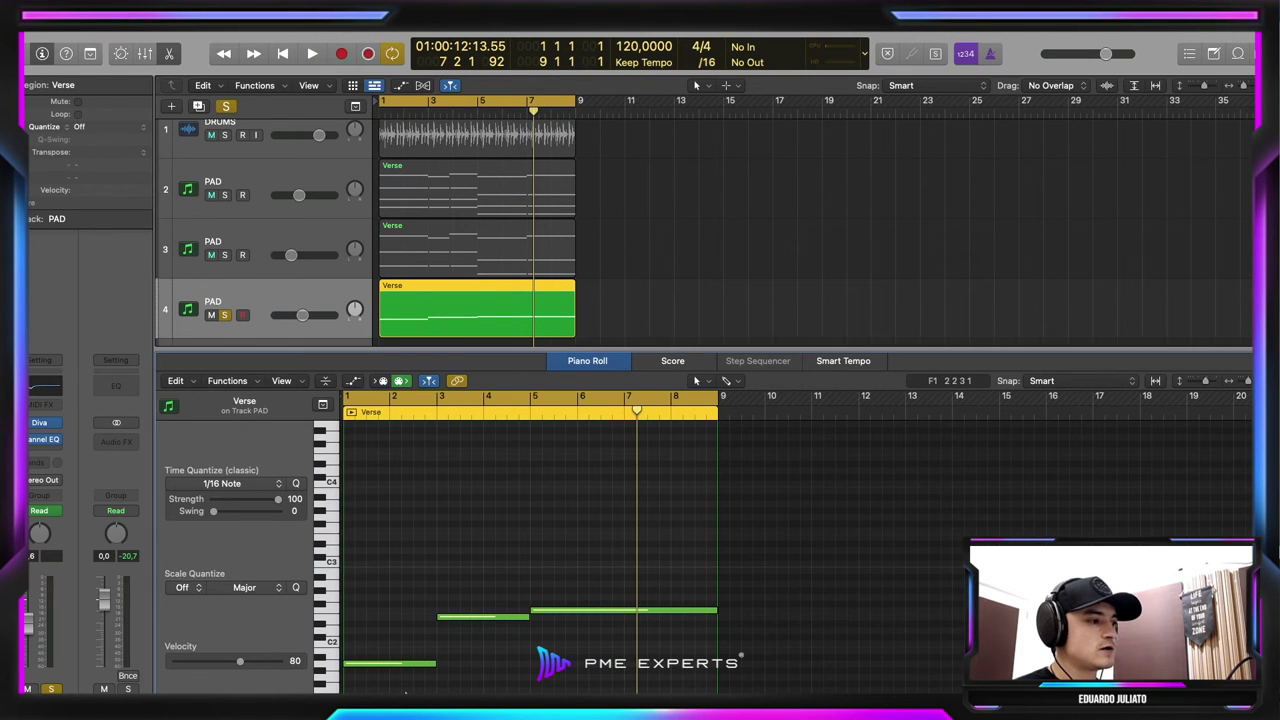
pyautogui.scroll(-2, 425, 670)
pyautogui.moveTo(410, 486); pyautogui.dragTo(650, 690)
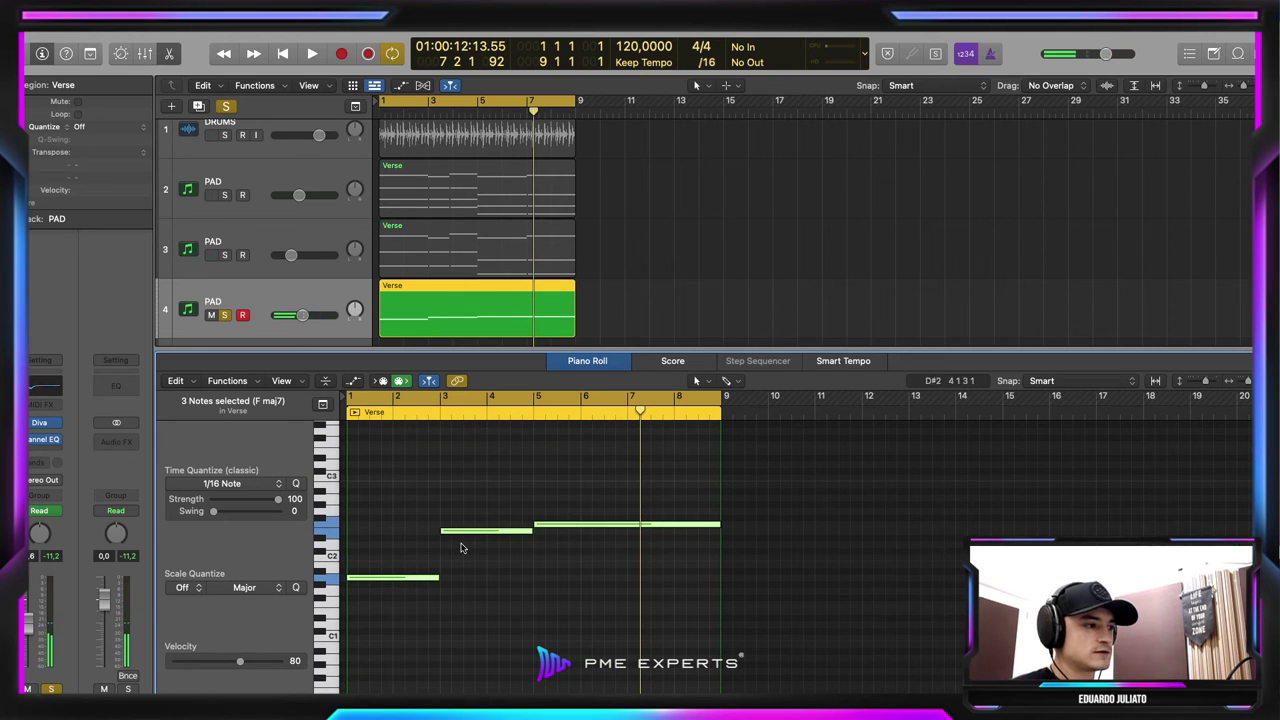
pyautogui.press('space')
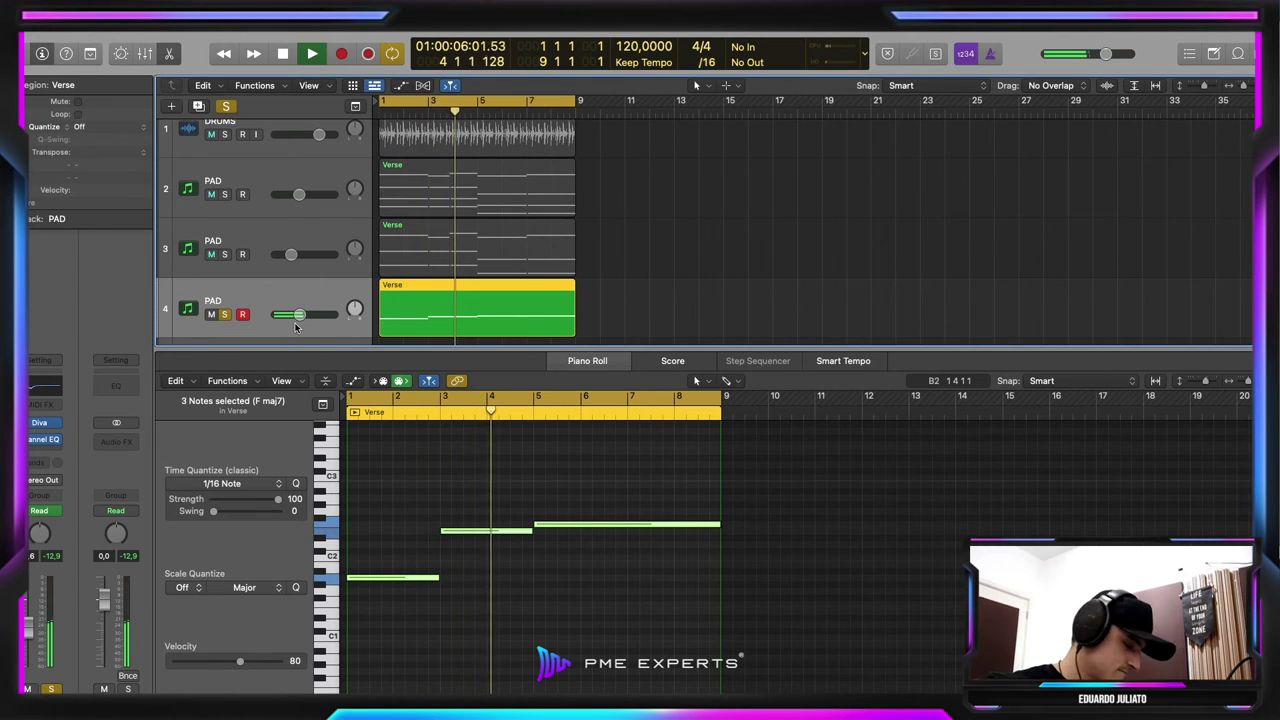
pyautogui.press('space')
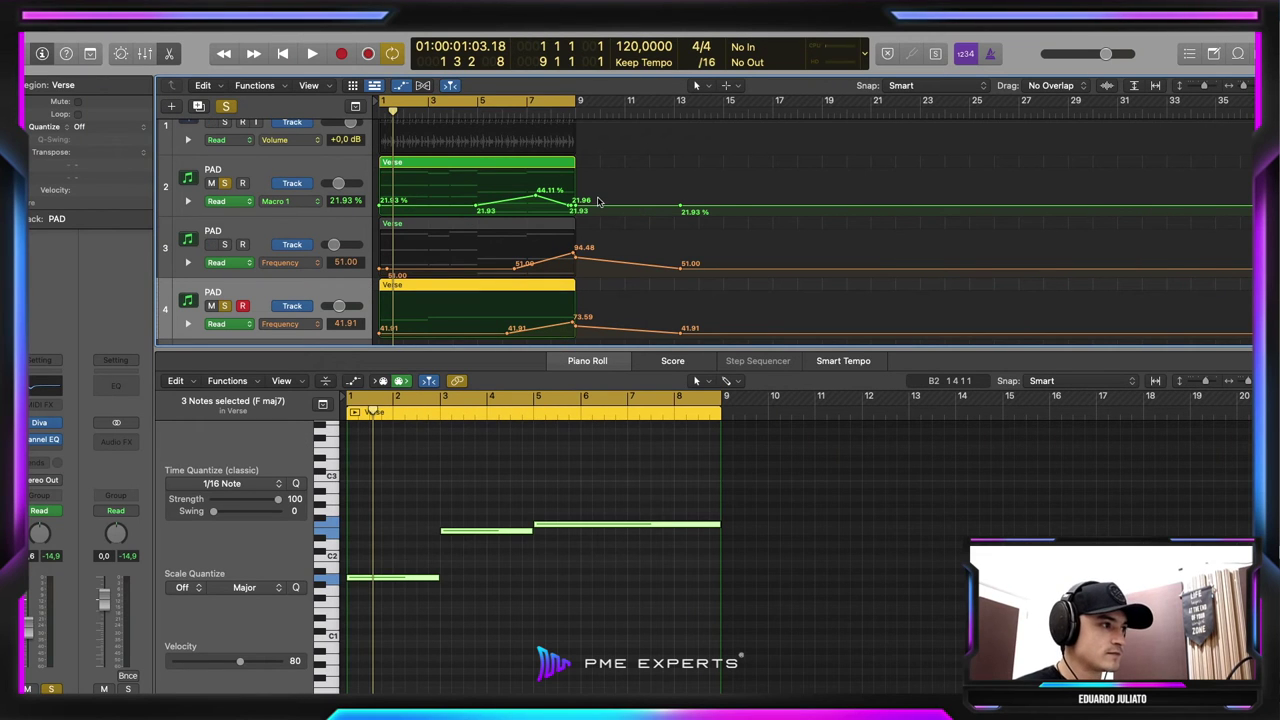
# Add the second PAD track to the soloed PADs and select the first PAD track
pyautogui.click(227, 245)
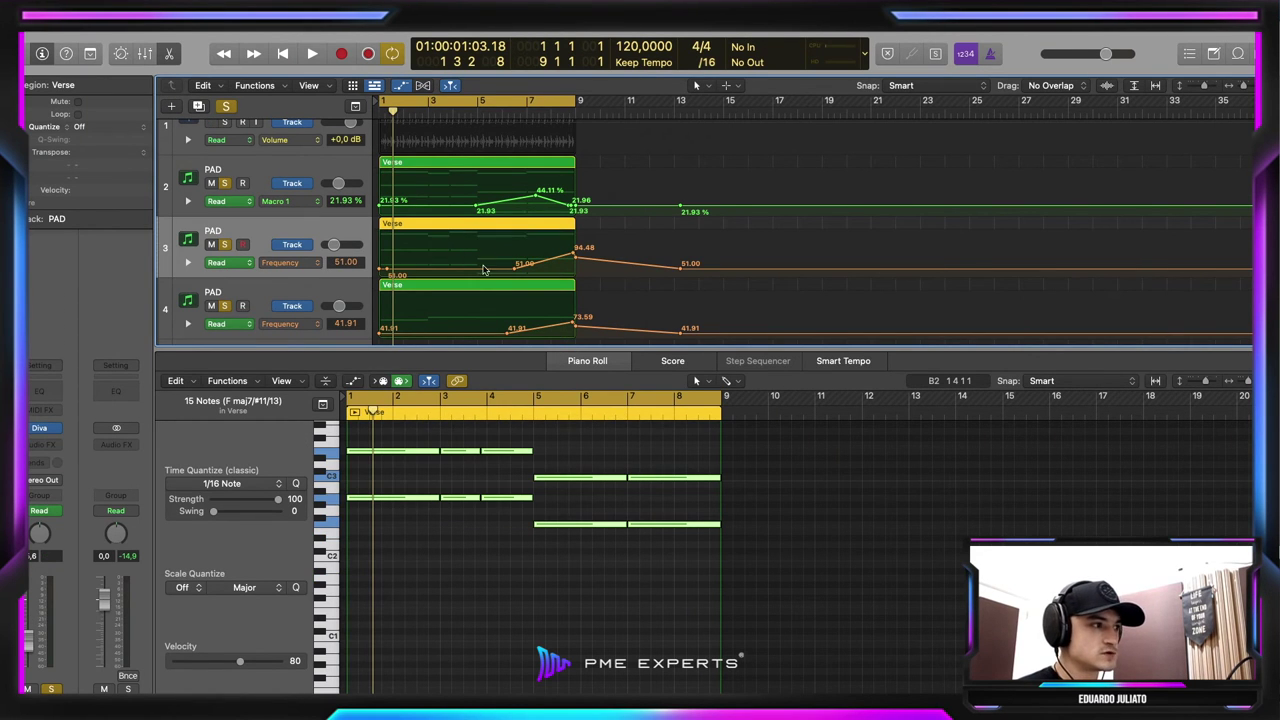
pyautogui.click(256, 307)
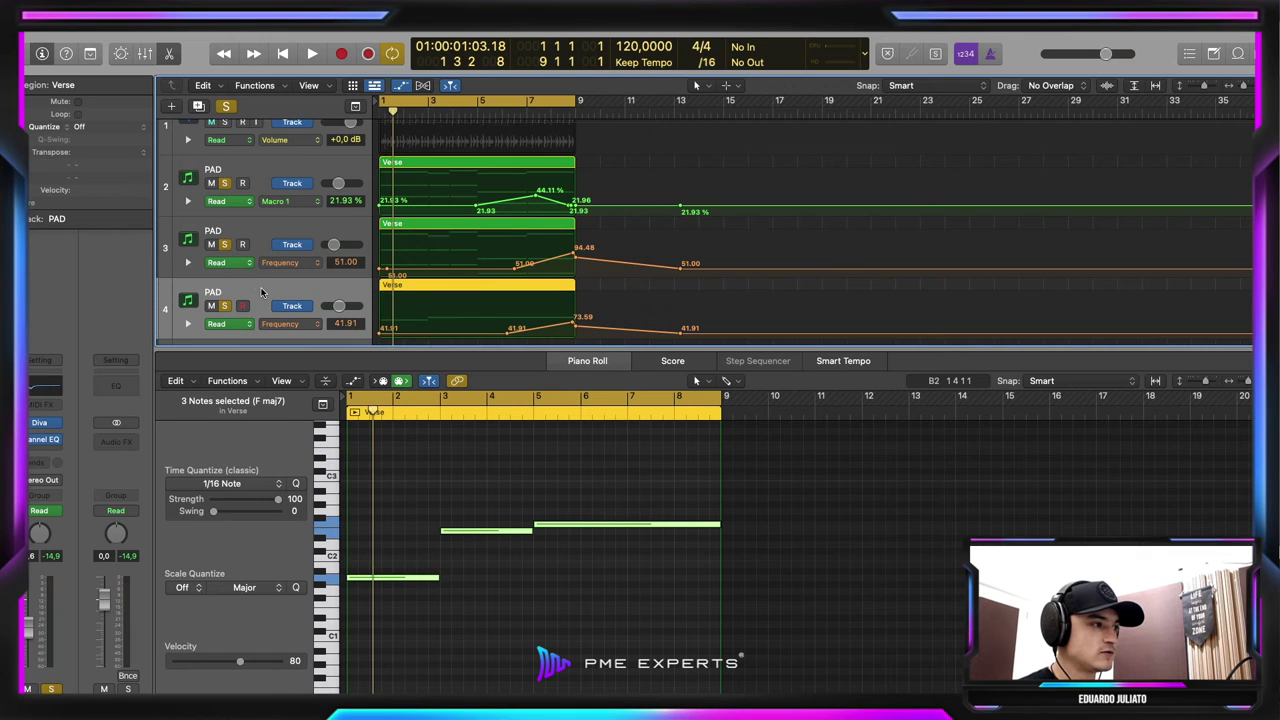
pyautogui.click(292, 168)
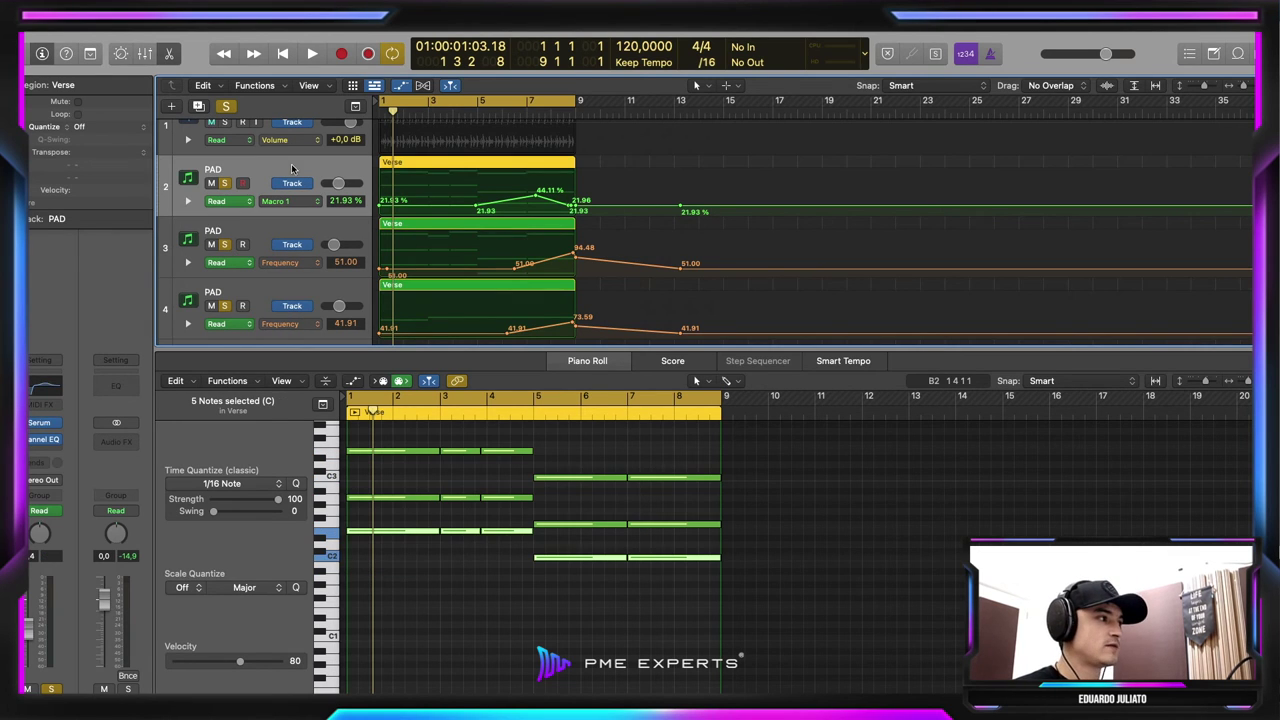
# Show the Verb Wet automation on the first PAD track through Serum's FX page and set the track's mode to Read
pyautogui.click(40, 424)
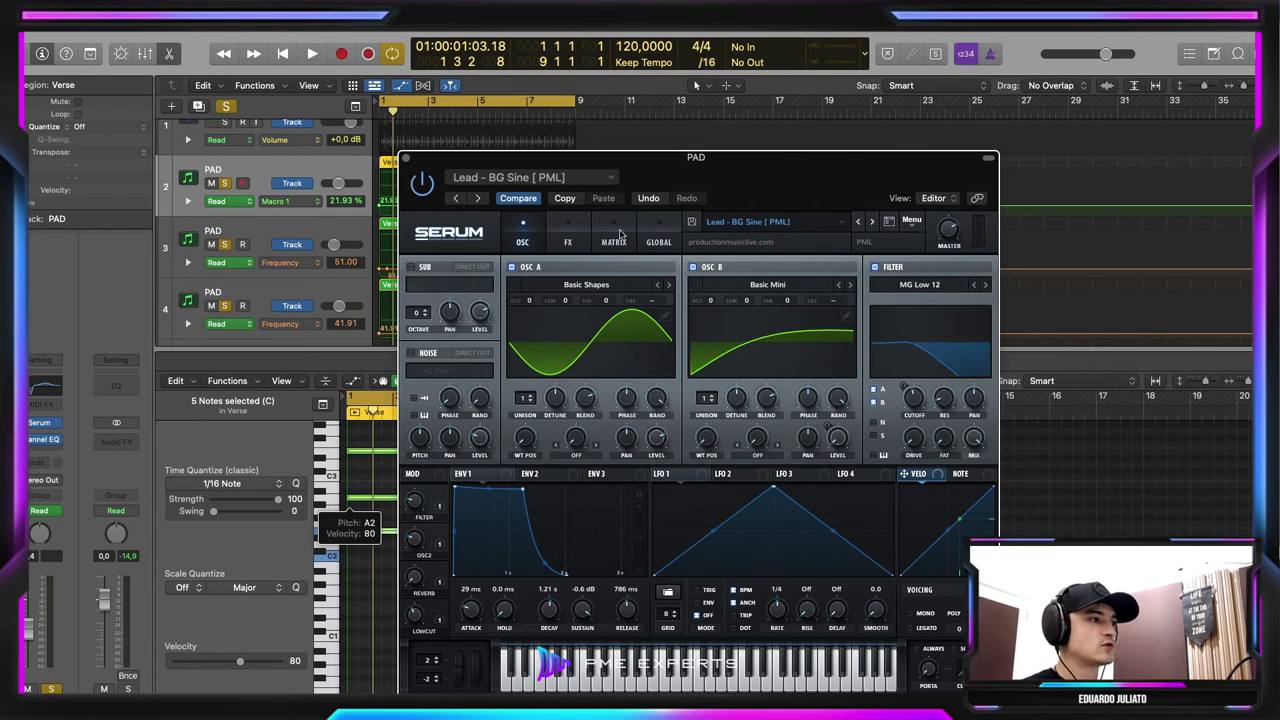
pyautogui.click(567, 240)
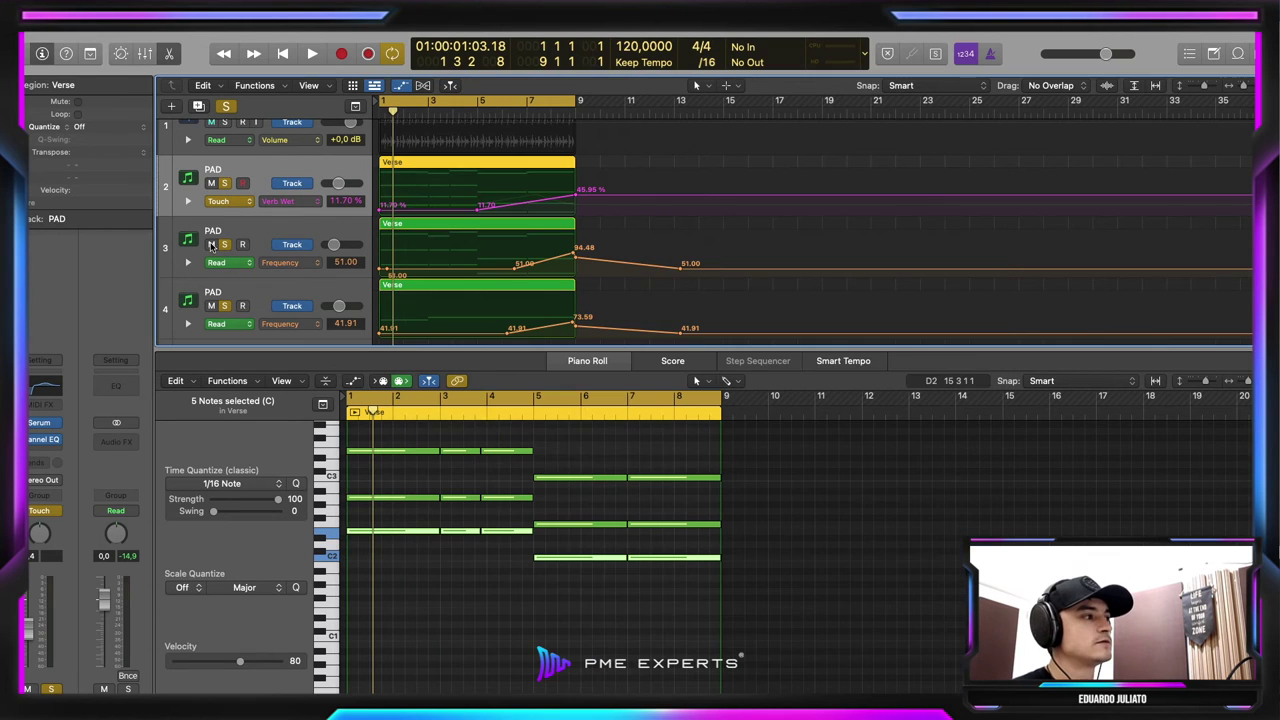
pyautogui.click(236, 202)
pyautogui.click(241, 189)
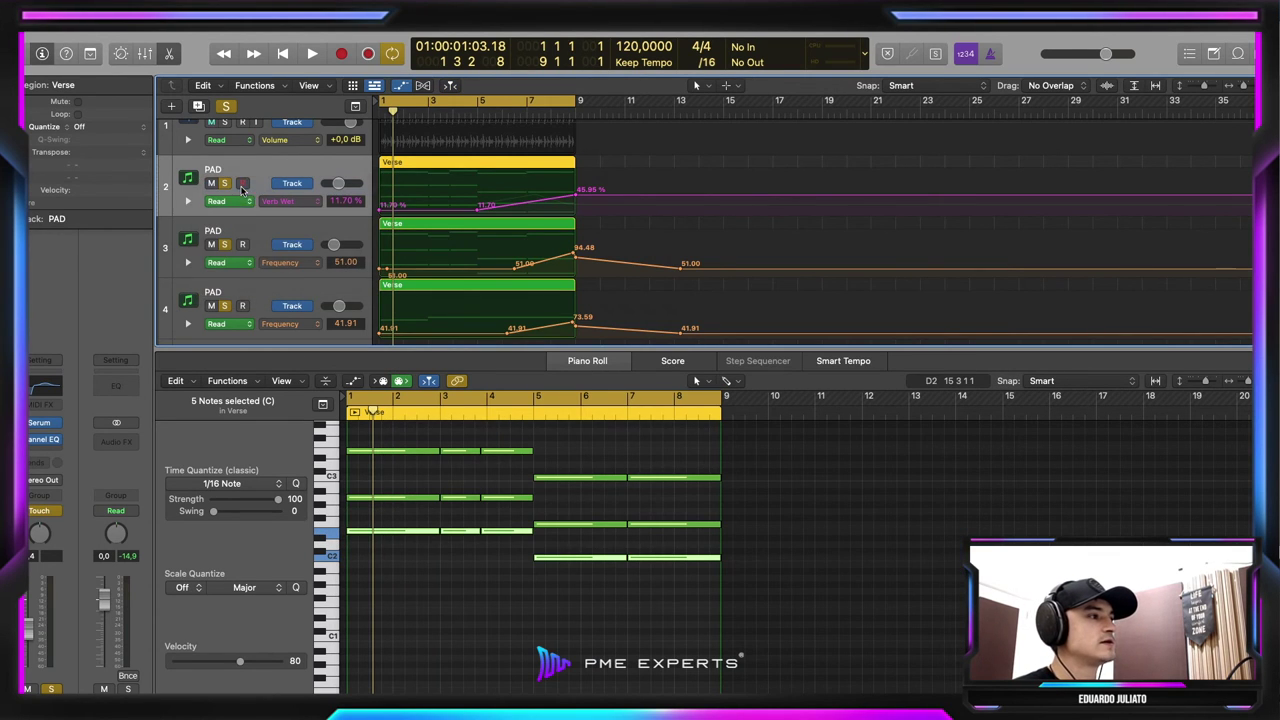
# Play the three PAD tracks with their automation, and solo the drums to hear them together
pyautogui.press('space')
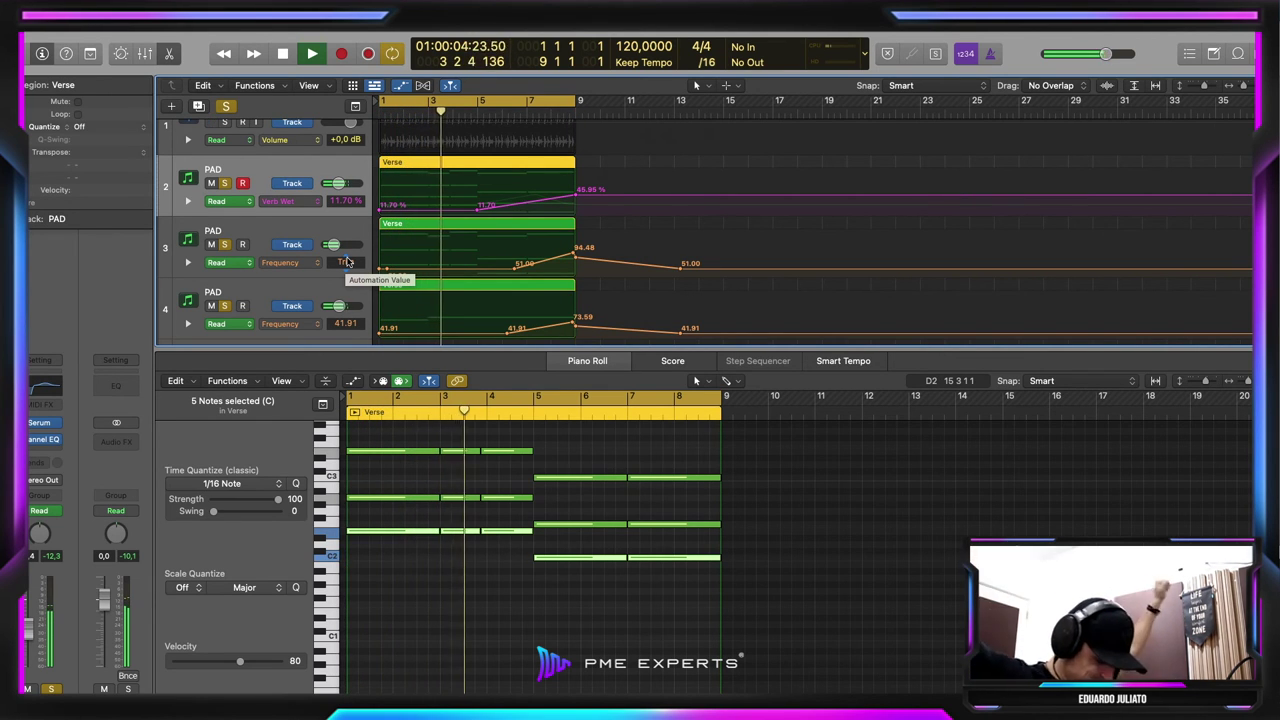
pyautogui.scroll(-3, 346, 262)
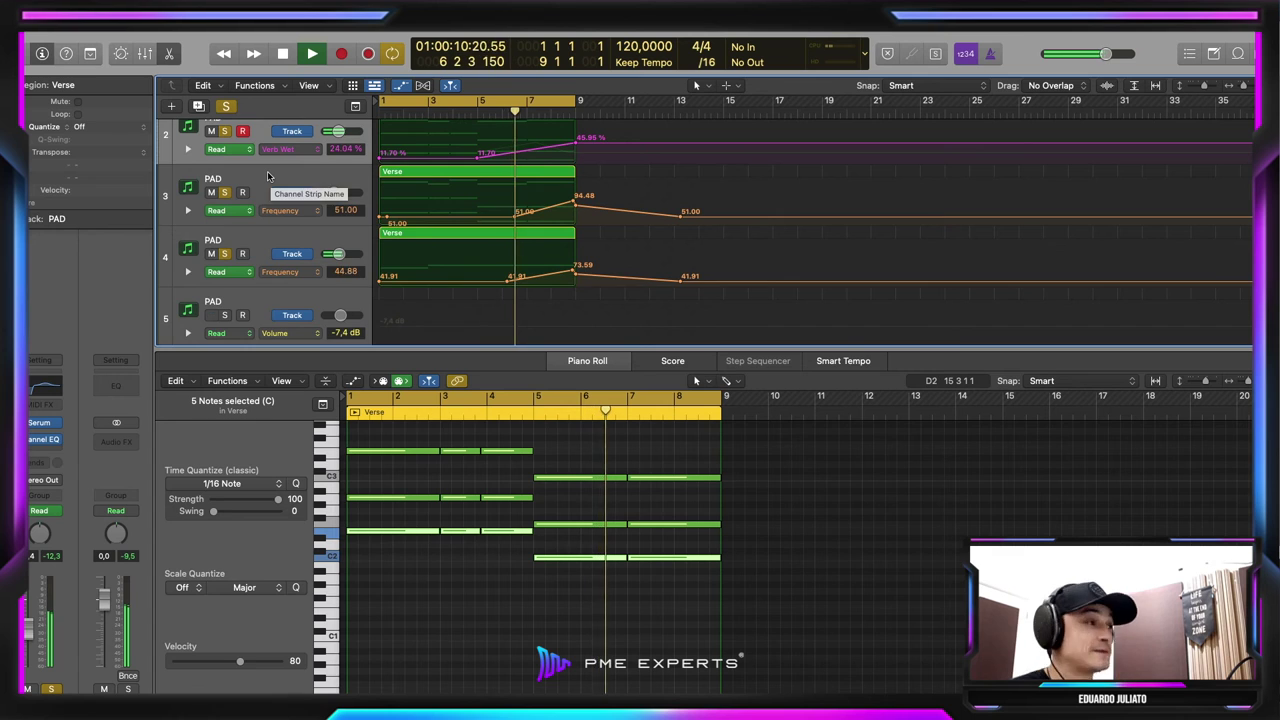
pyautogui.scroll(3, 226, 152)
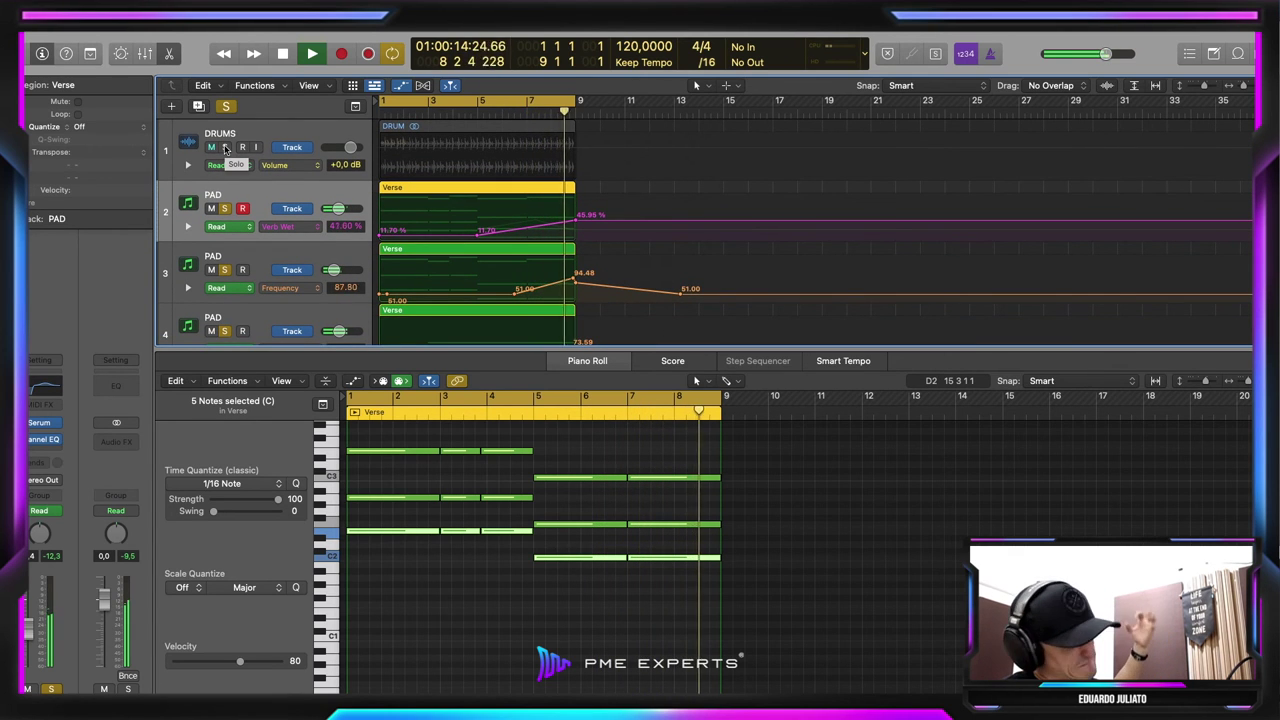
pyautogui.click(225, 148)
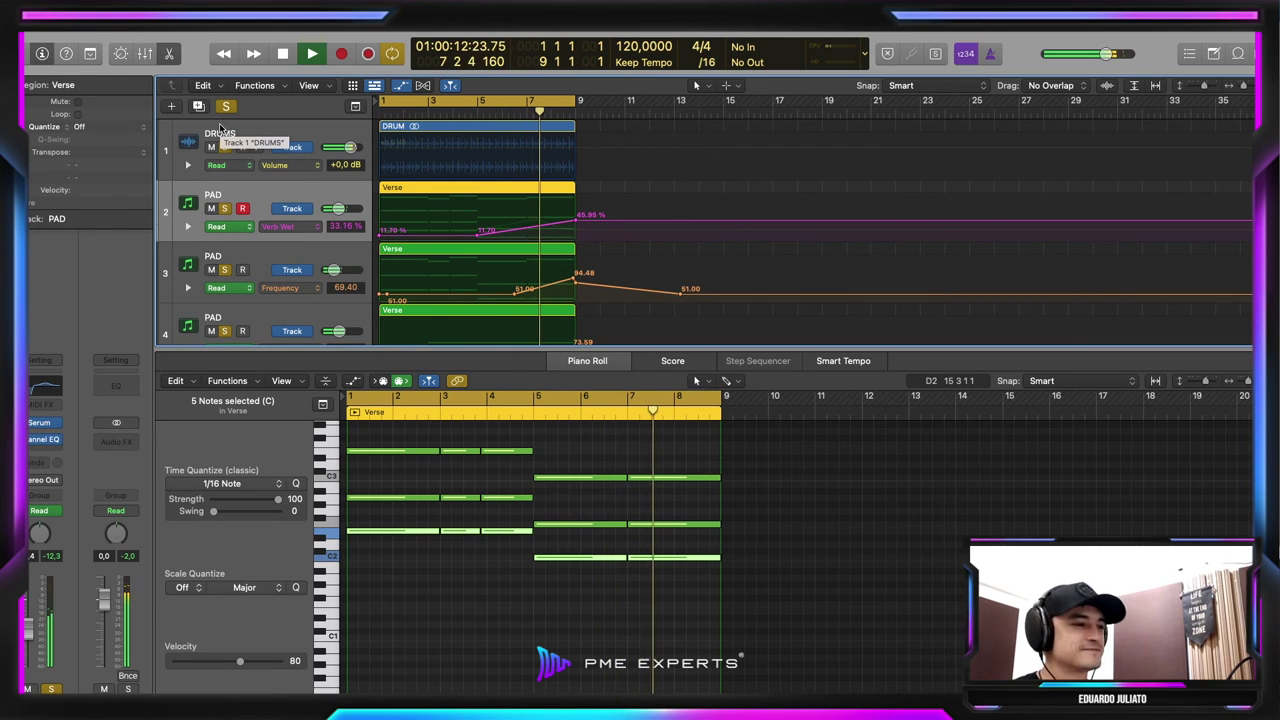
pyautogui.press('space')
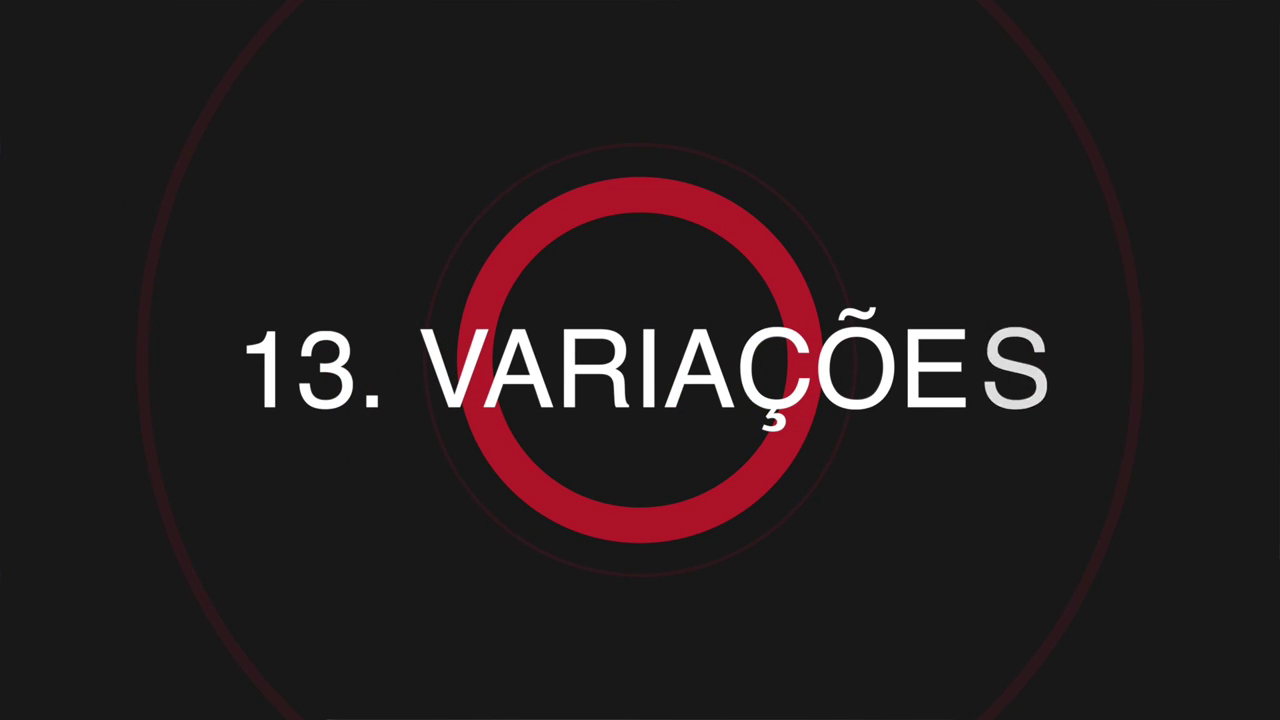
# Copy the drum and PAD regions to bar 9 and raise the bar 15 chord in the first PAD's copy to G2
pyautogui.moveTo(451, 142); pyautogui.dragTo(645, 151)
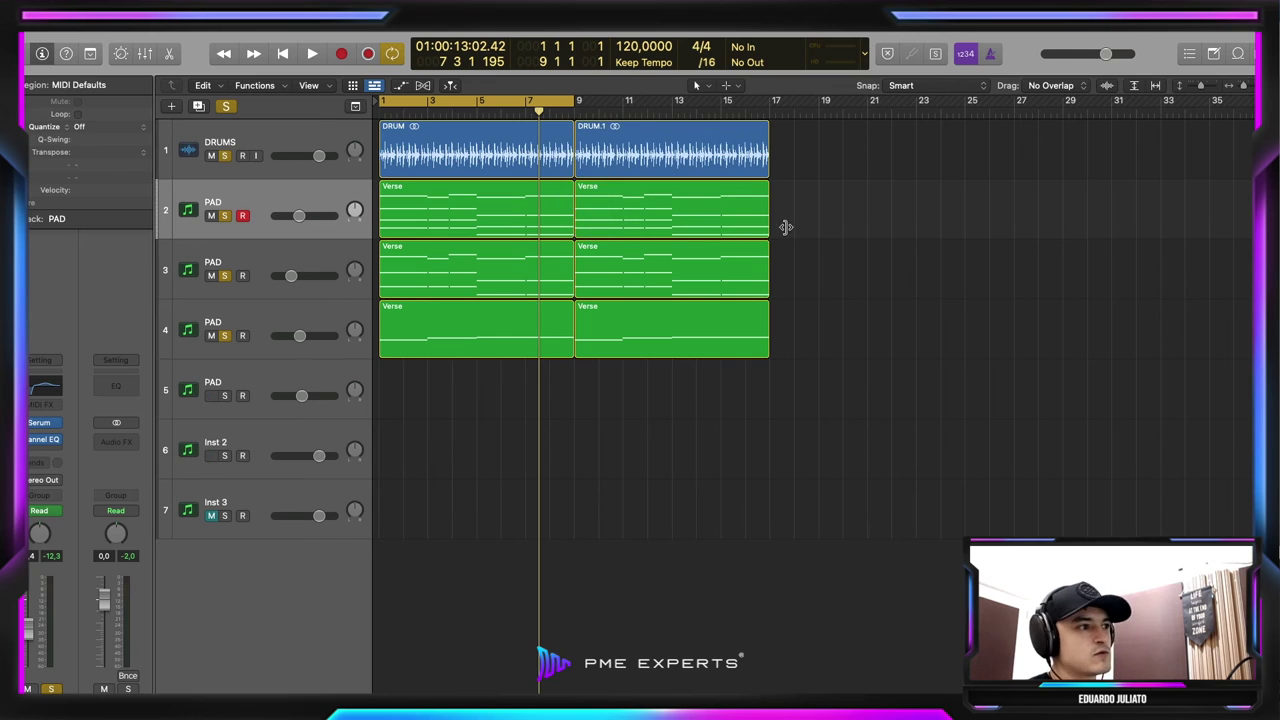
pyautogui.doubleClick(735, 190)
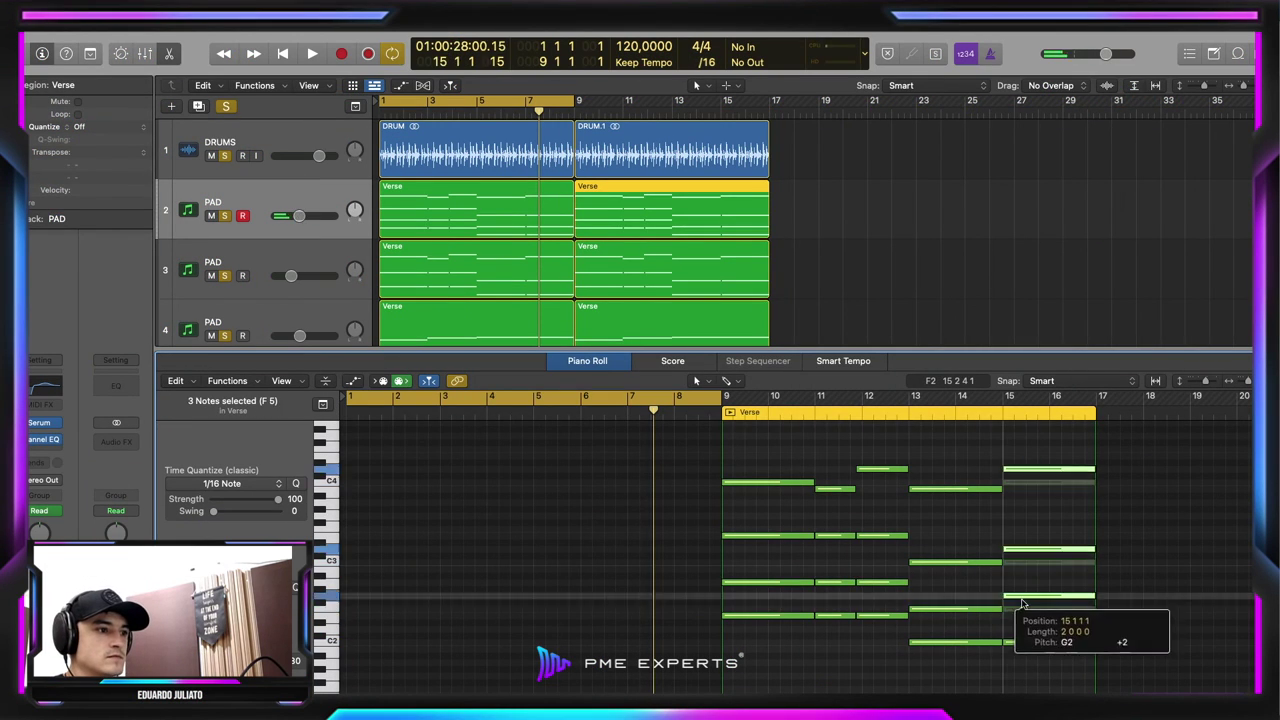
pyautogui.moveTo(1017, 609); pyautogui.dragTo(1017, 458)
# Solo the second PAD track alongside the first and extend the cycle range to bar 17
pyautogui.press('s')
pyautogui.click(225, 276)
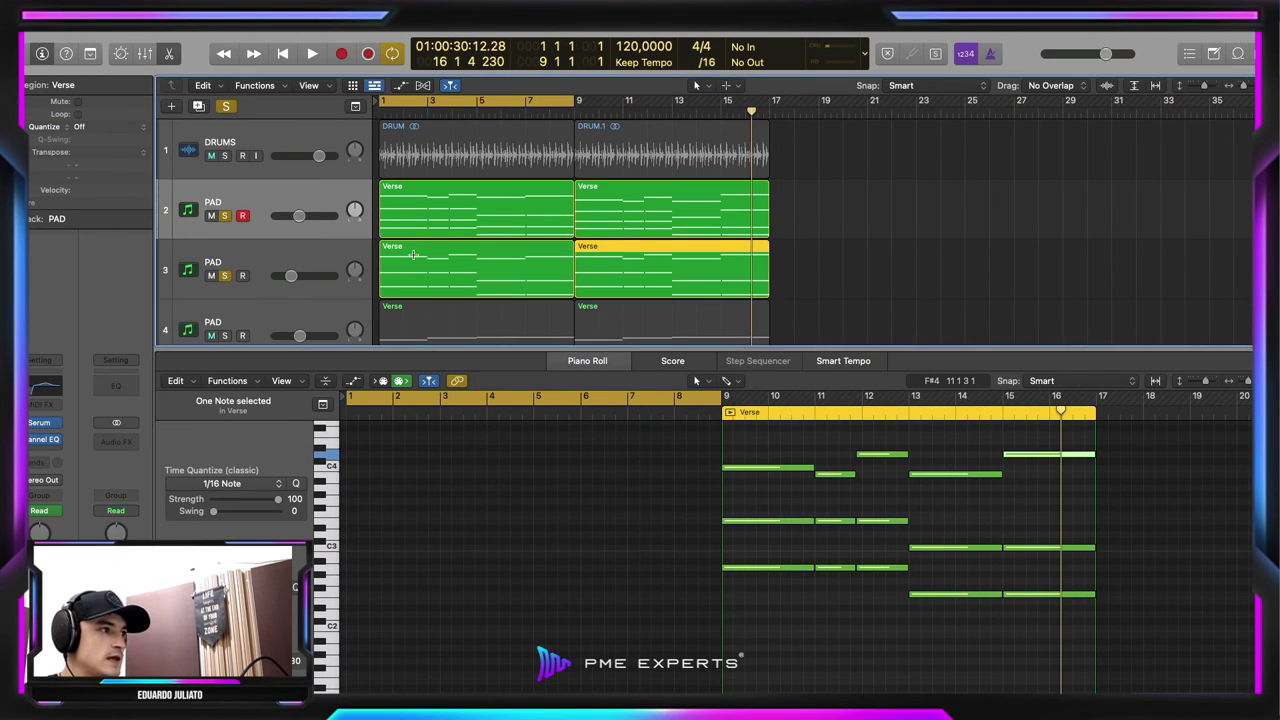
pyautogui.moveTo(575, 97); pyautogui.dragTo(773, 118)
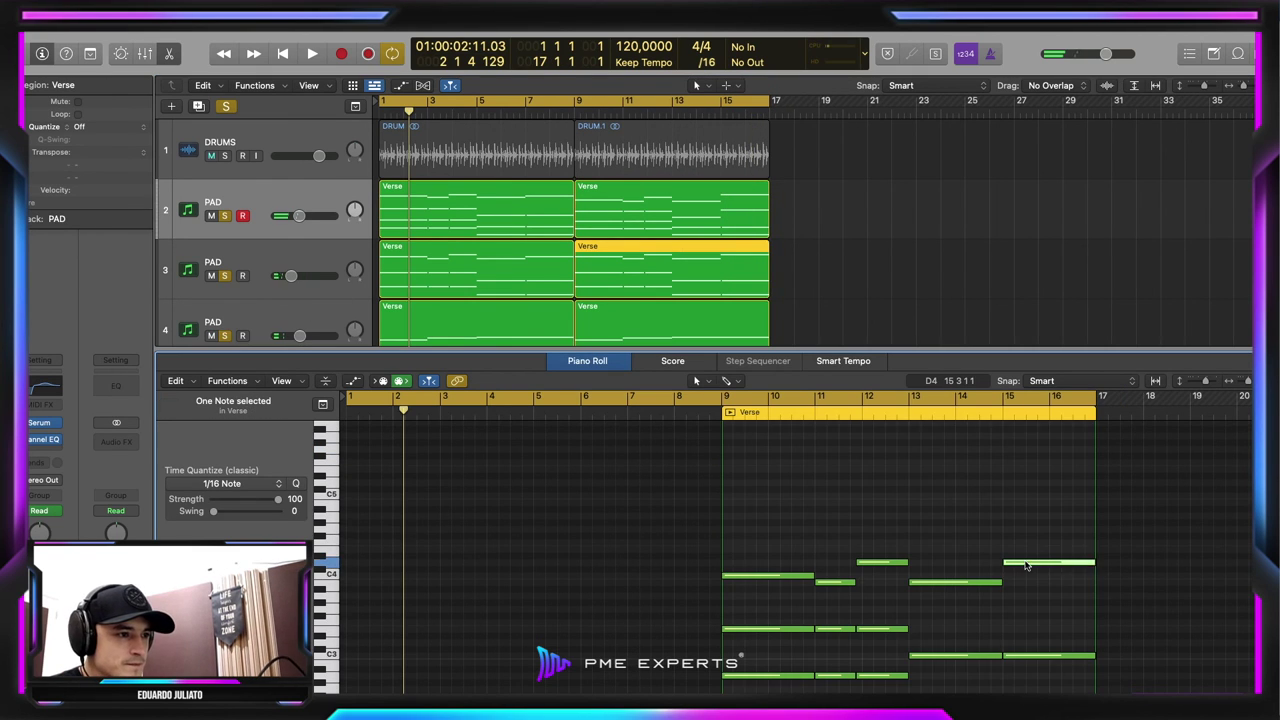
# Copy bar 15's D4 note to E4 at bar 16, play from the start, and trim the copy to end at bar 17
pyautogui.moveTo(1030, 568); pyautogui.dragTo(1068, 549)
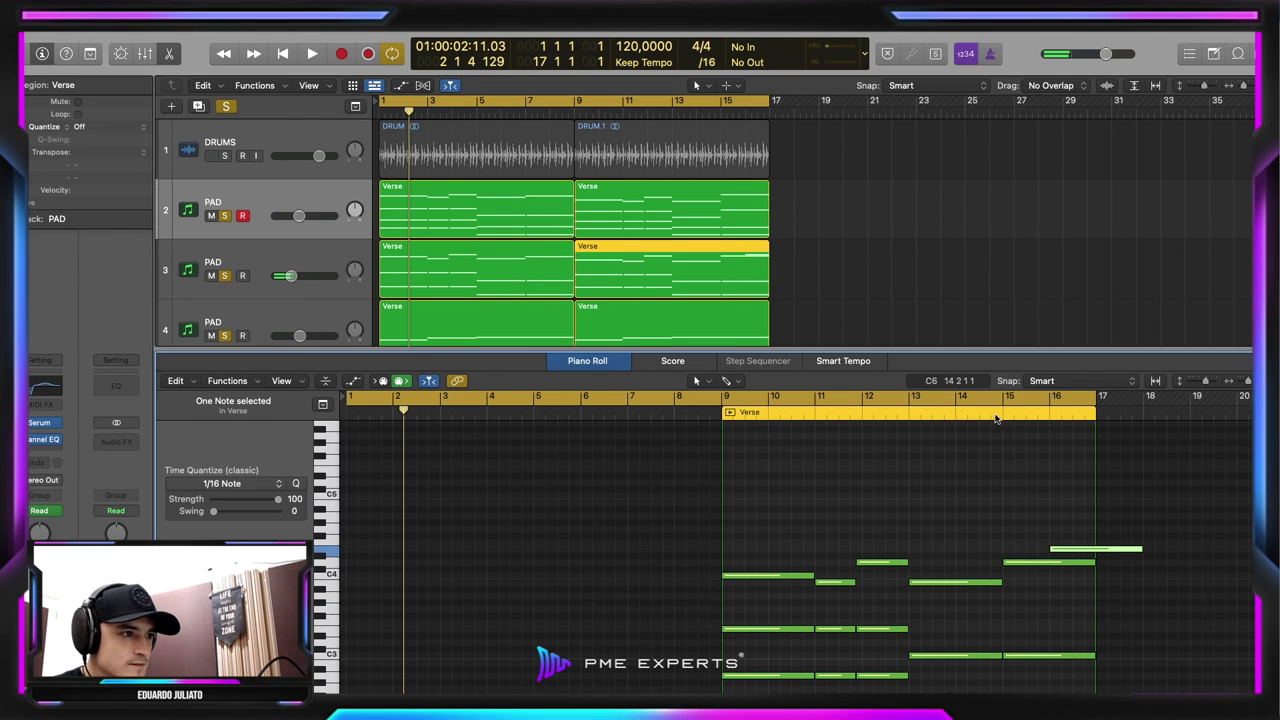
pyautogui.click(996, 418)
pyautogui.press('space')
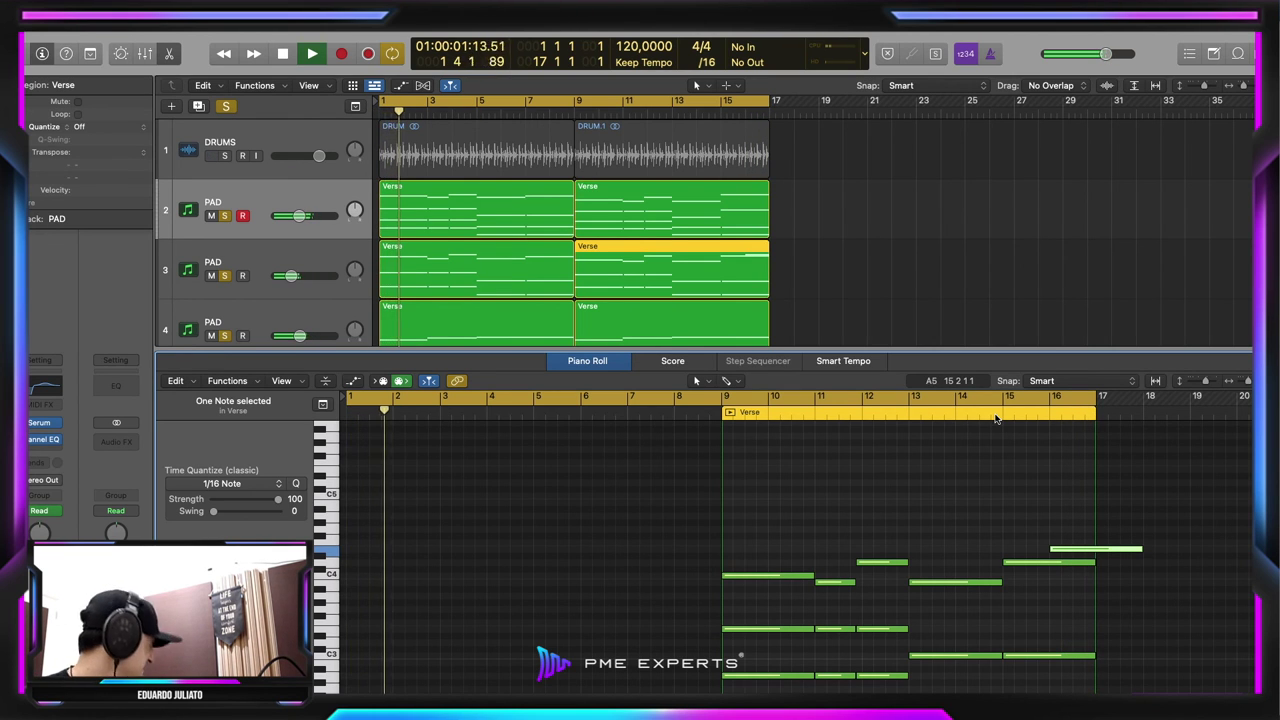
pyautogui.press('space')
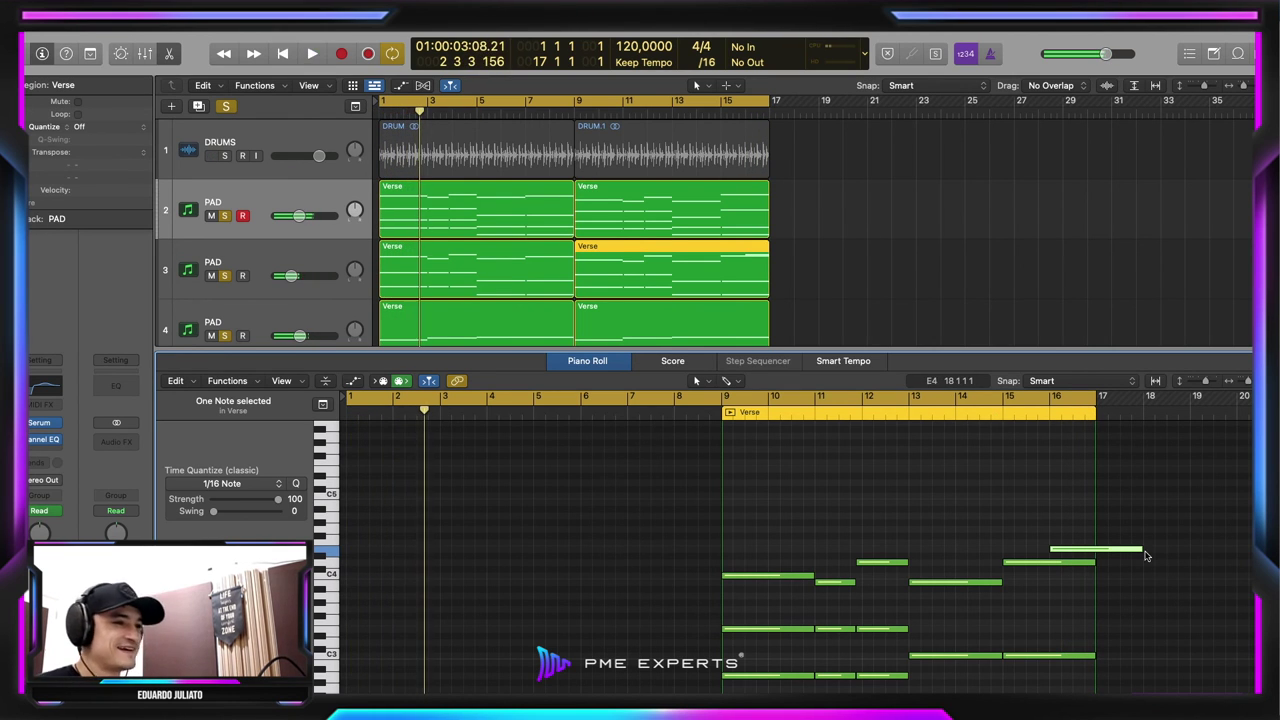
pyautogui.moveTo(1140, 552); pyautogui.dragTo(1095, 560)
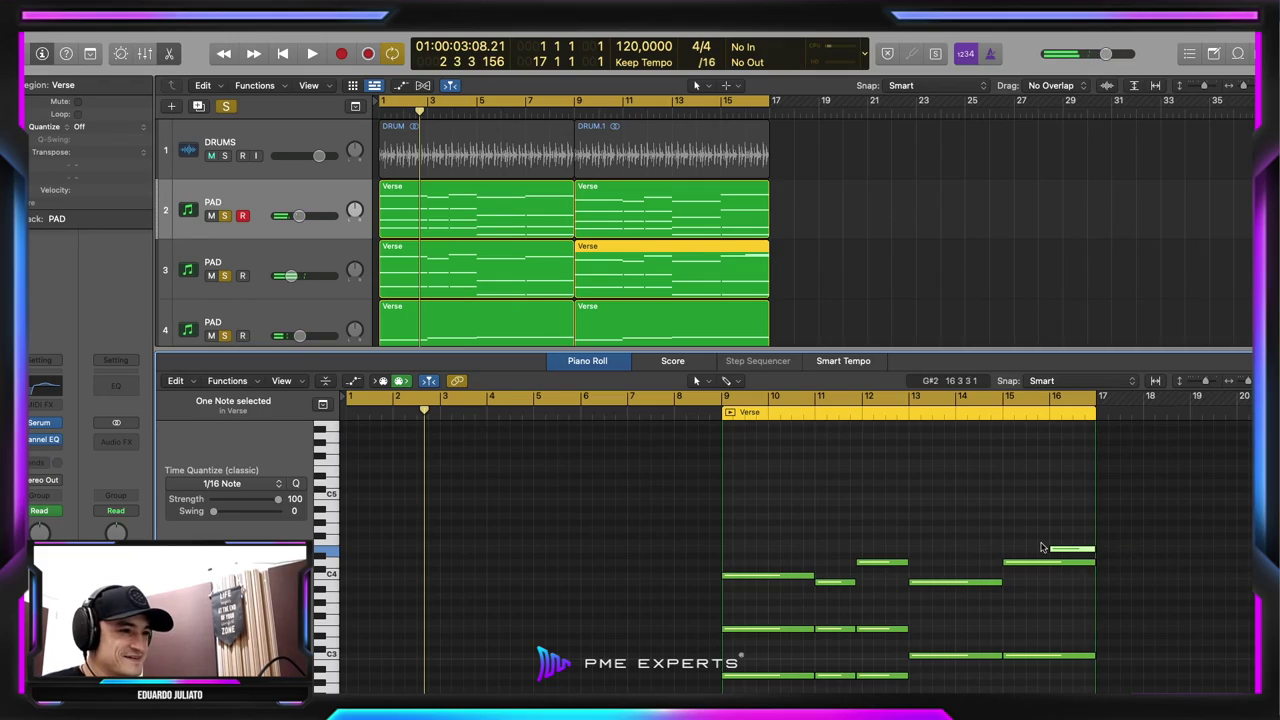
# Raise the second PAD track's volume slightly while the 32-bar arrangement plays, and solo the drums
pyautogui.scroll(-3, 1040, 547)
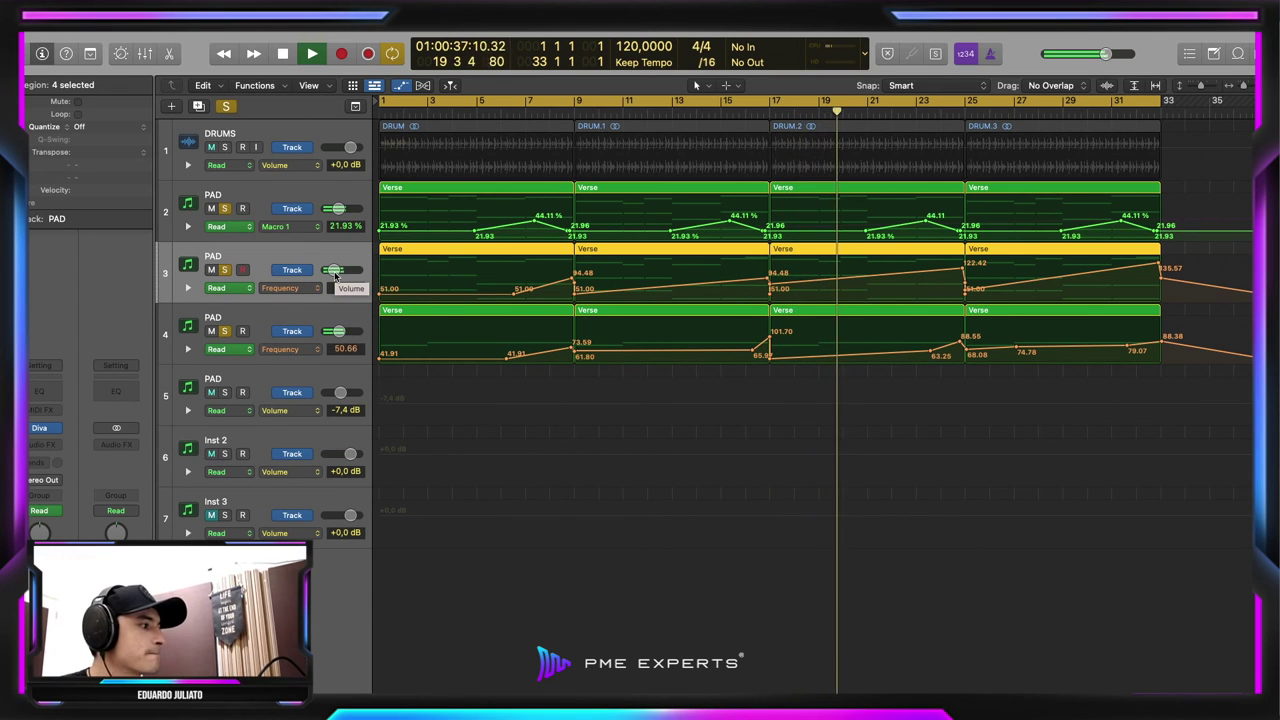
pyautogui.moveTo(334, 270); pyautogui.dragTo(340, 270)
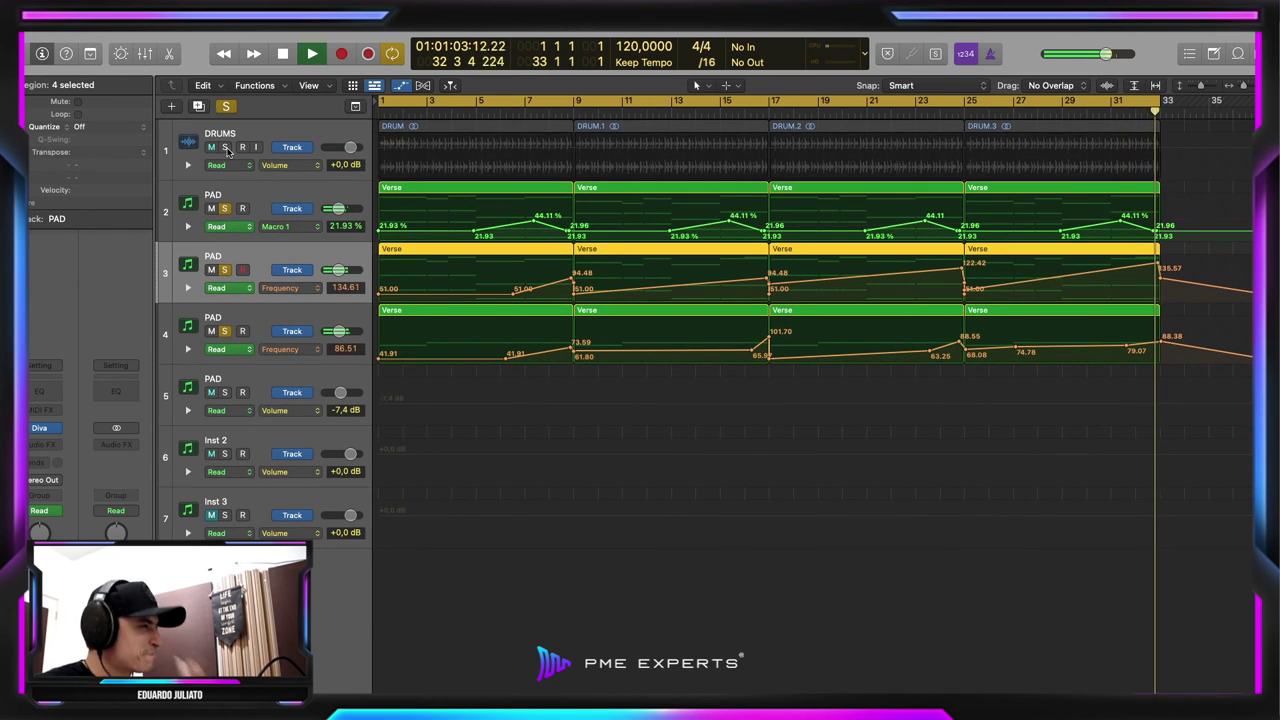
pyautogui.click(226, 148)
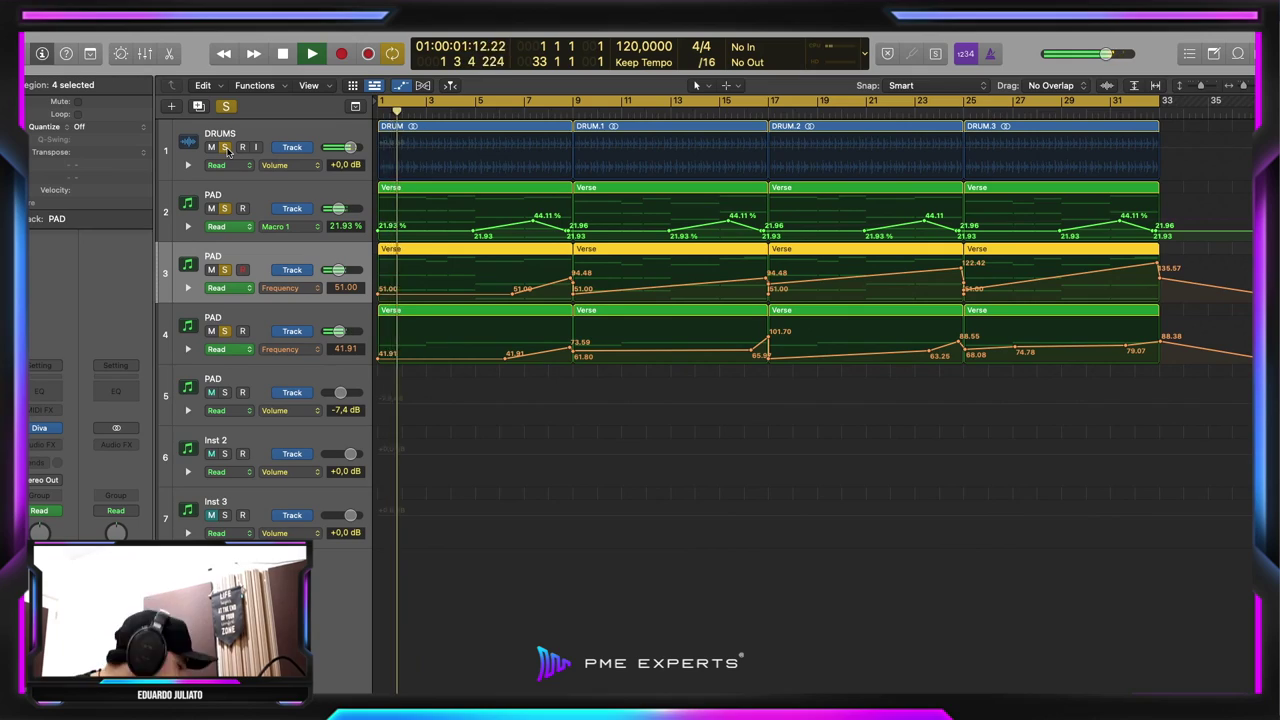